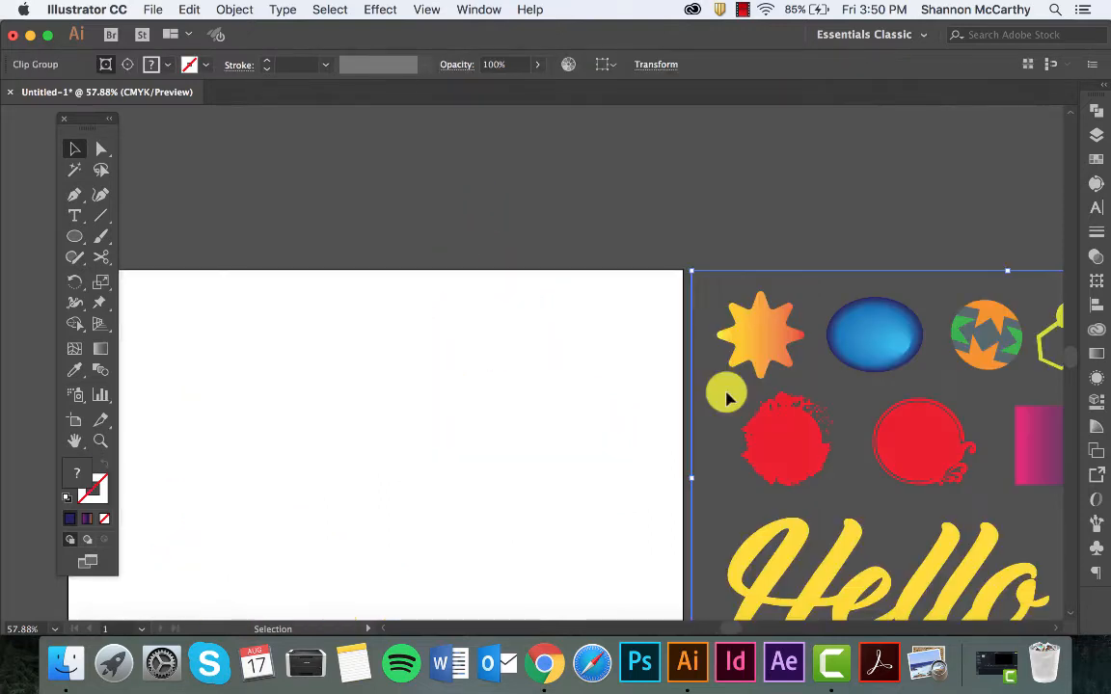
- Draw a square on the left half of the artboard and fill it with the light red swatch
scroll(727, 398, "down", 2)
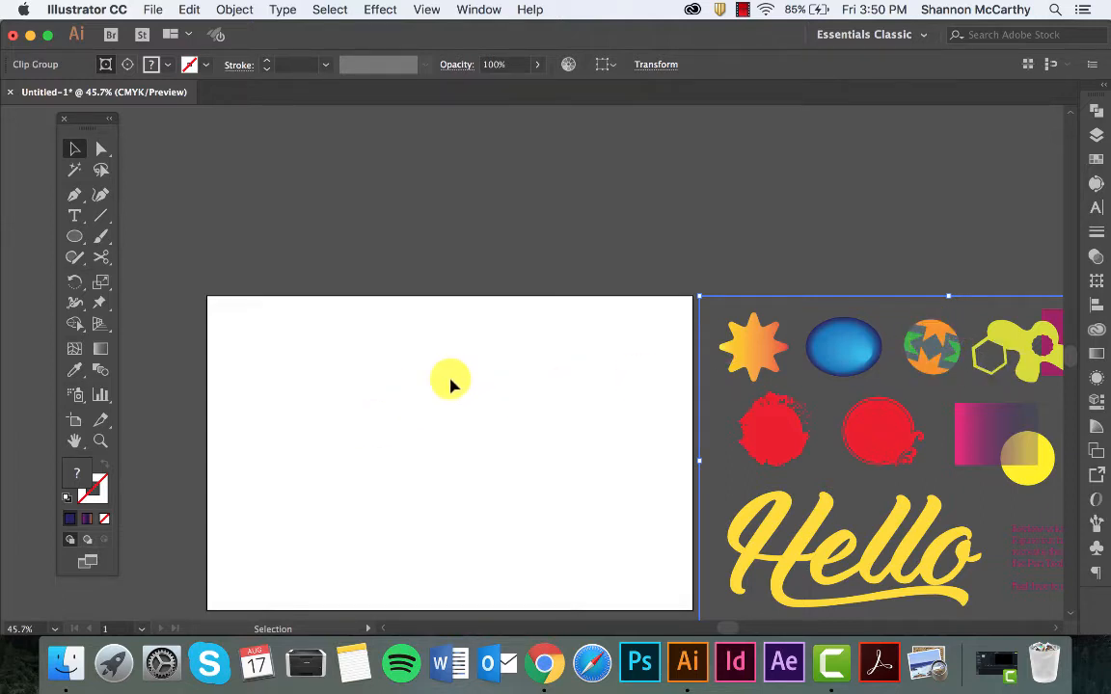
left_click_drag(69, 239, 144, 236)
left_click_drag(263, 345, 440, 484)
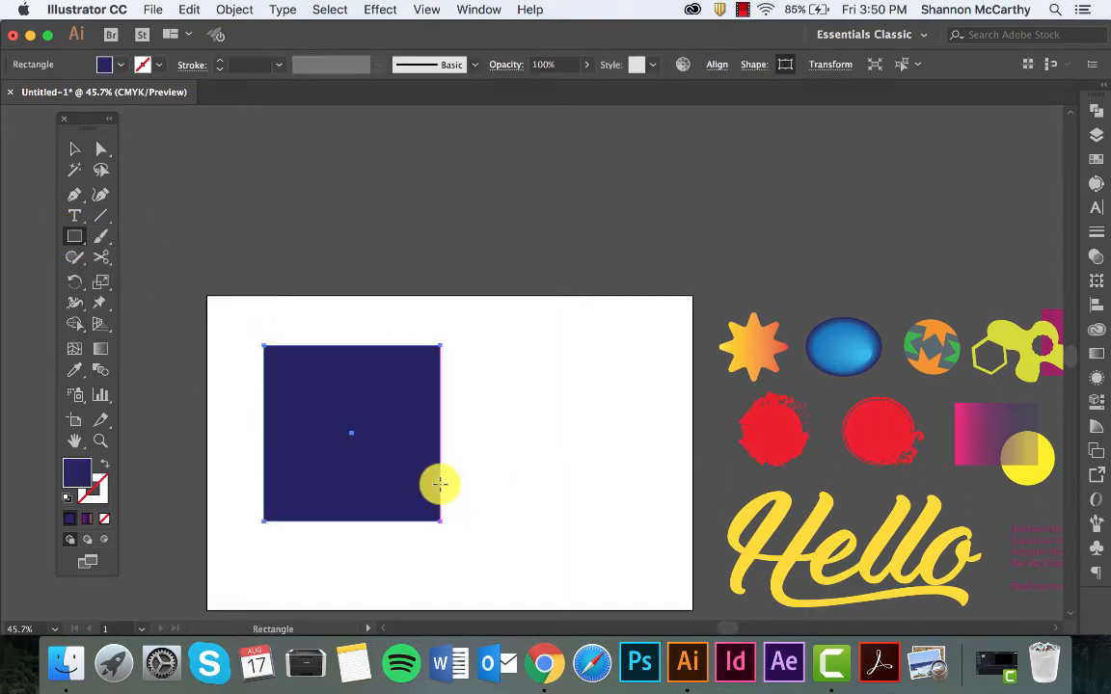
left_click(1095, 157)
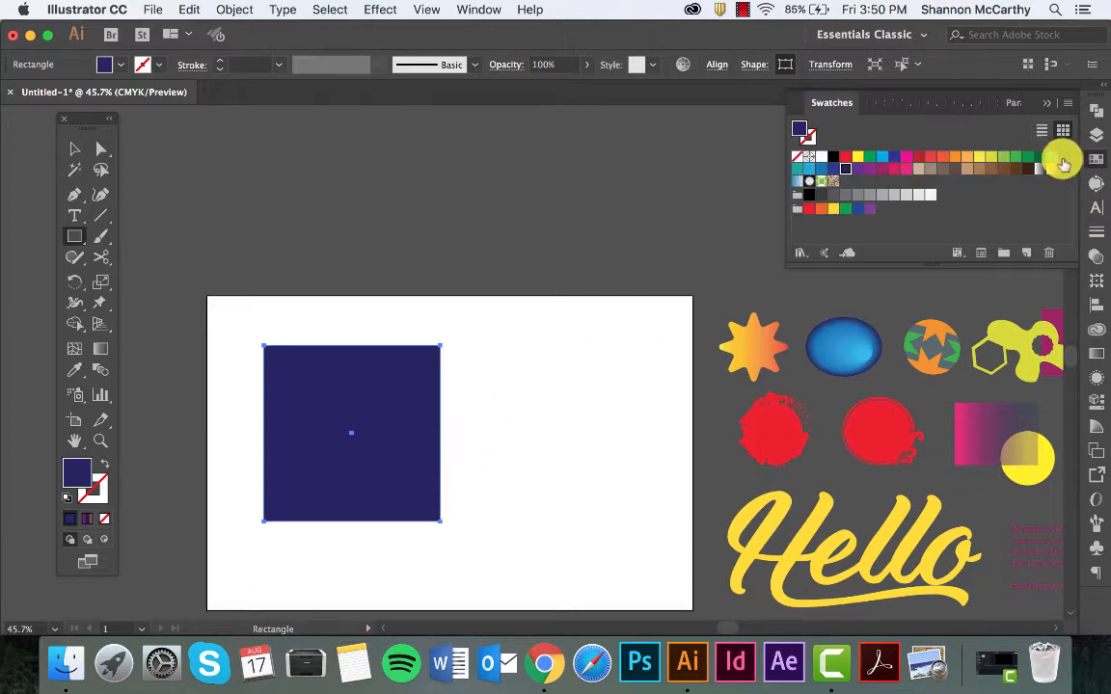
left_click(932, 159)
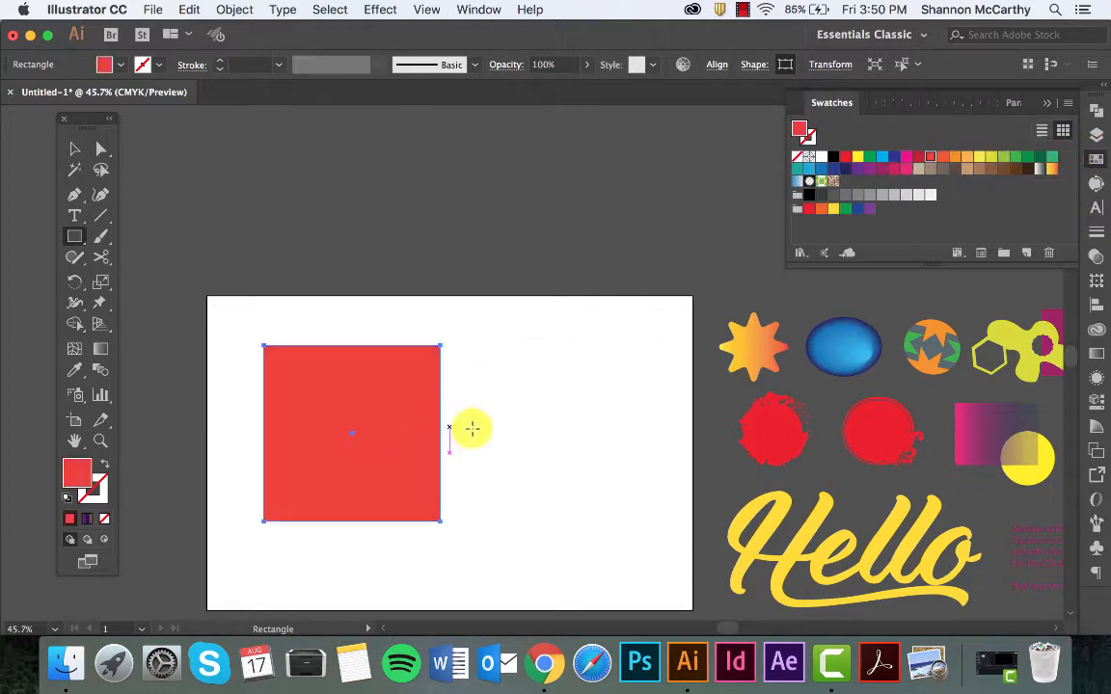
key("v")
left_click(560, 409)
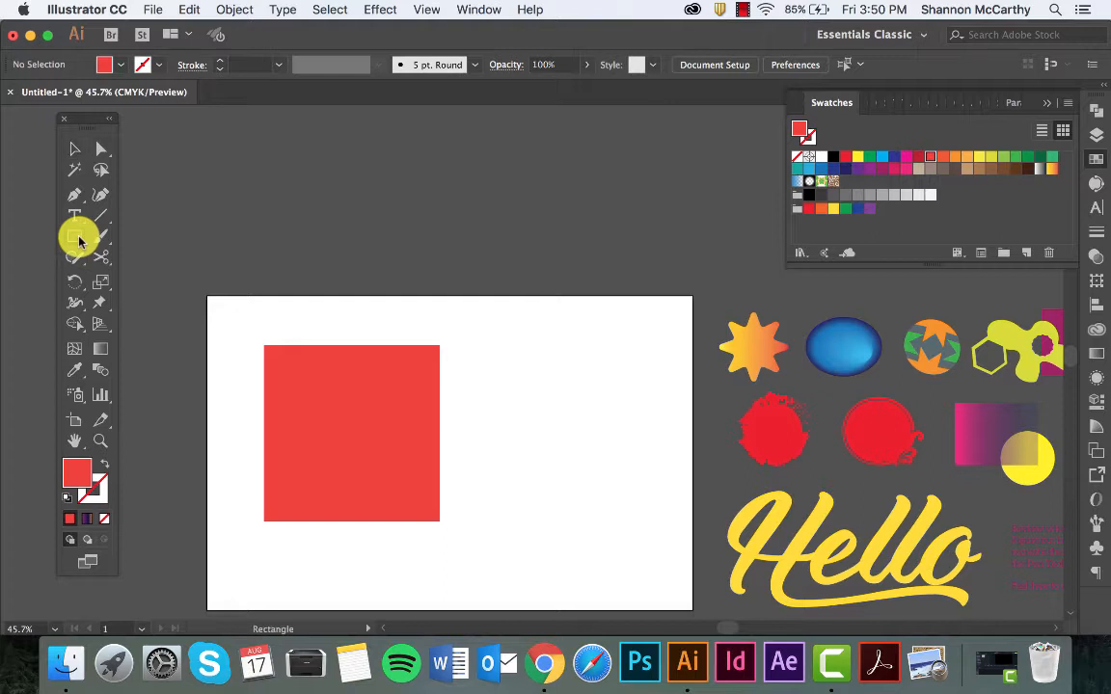
- Draw a ten-pointed star with shallow points, about 4.56 in wide, overlapping the square's upper-left side
left_click_drag(79, 241, 103, 316)
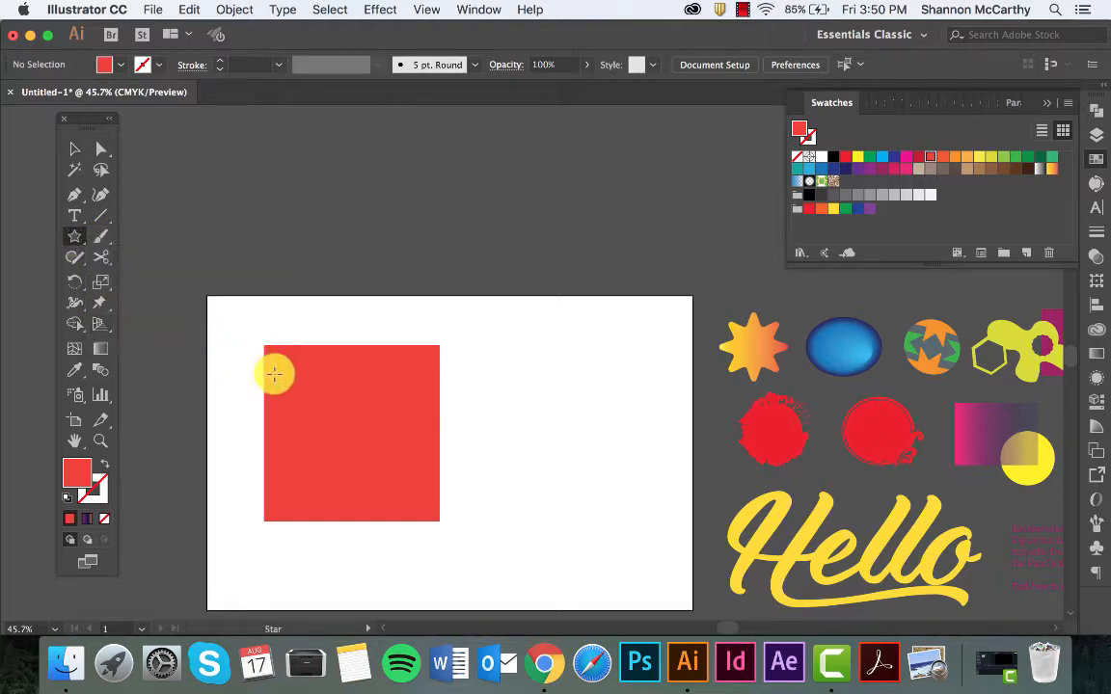
left_click_drag(246, 388, 285, 439)
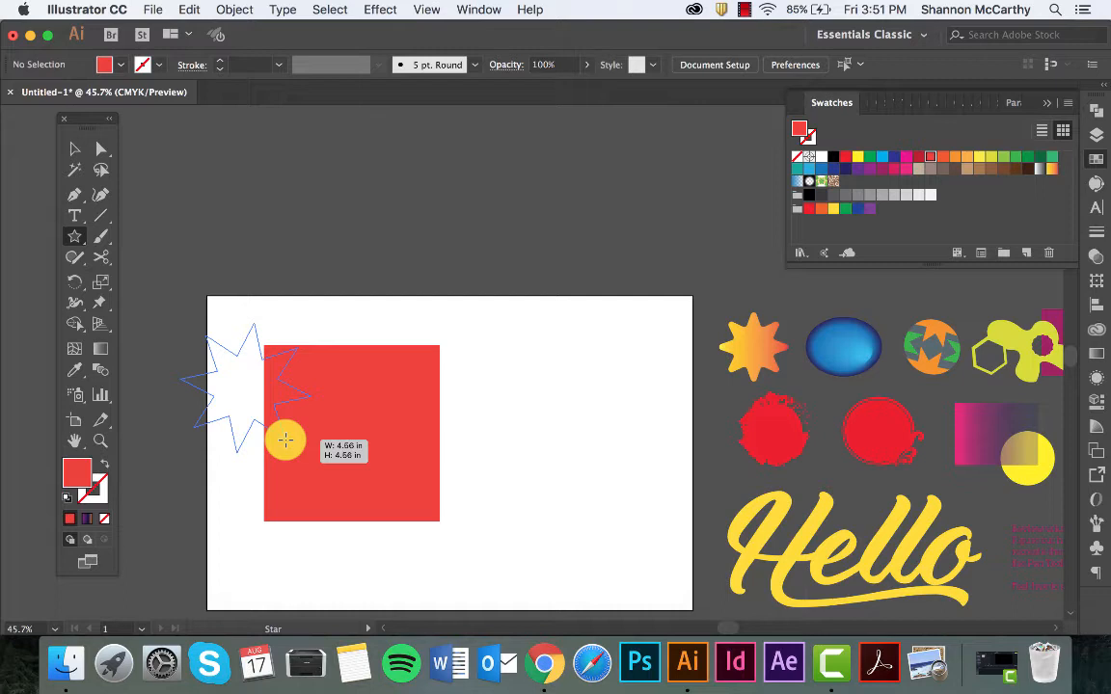
key("Up")
key("Up")
key("Up")
key("Up")
key("Up")
key("Up")
key("Up")
key("Up")
key("Up")
key("Up")
left_click_drag(285, 440, 285, 439)
key("Down")
key("Down")
key("Down")
key("Down")
key("Down")
key("Down")
key("alt")
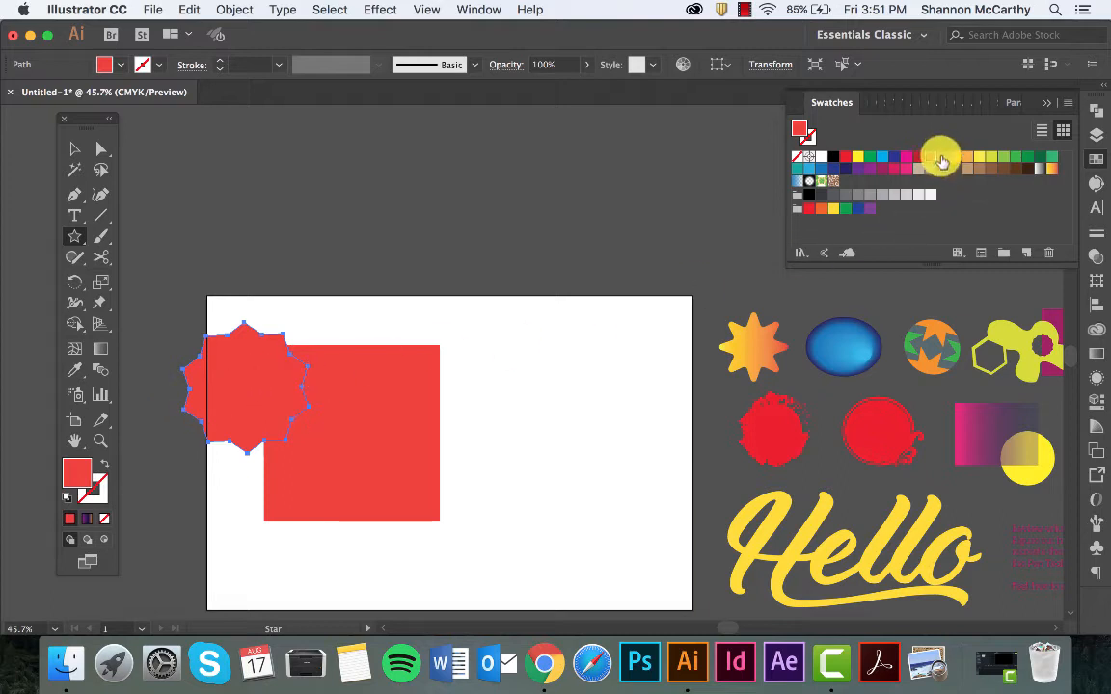
- Fill the star with the yellow swatch C=5 M=0 Y=90 K=0 and move it over the middle of the square's left edge
left_click(978, 157)
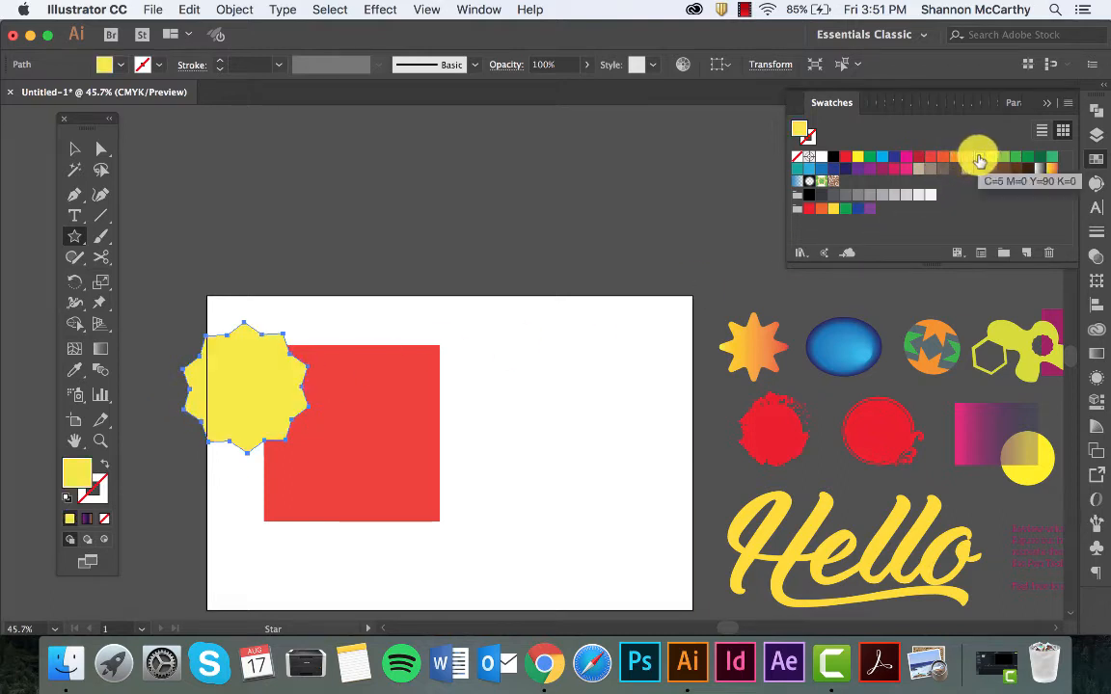
left_click(74, 146)
left_click_drag(171, 315, 148, 350)
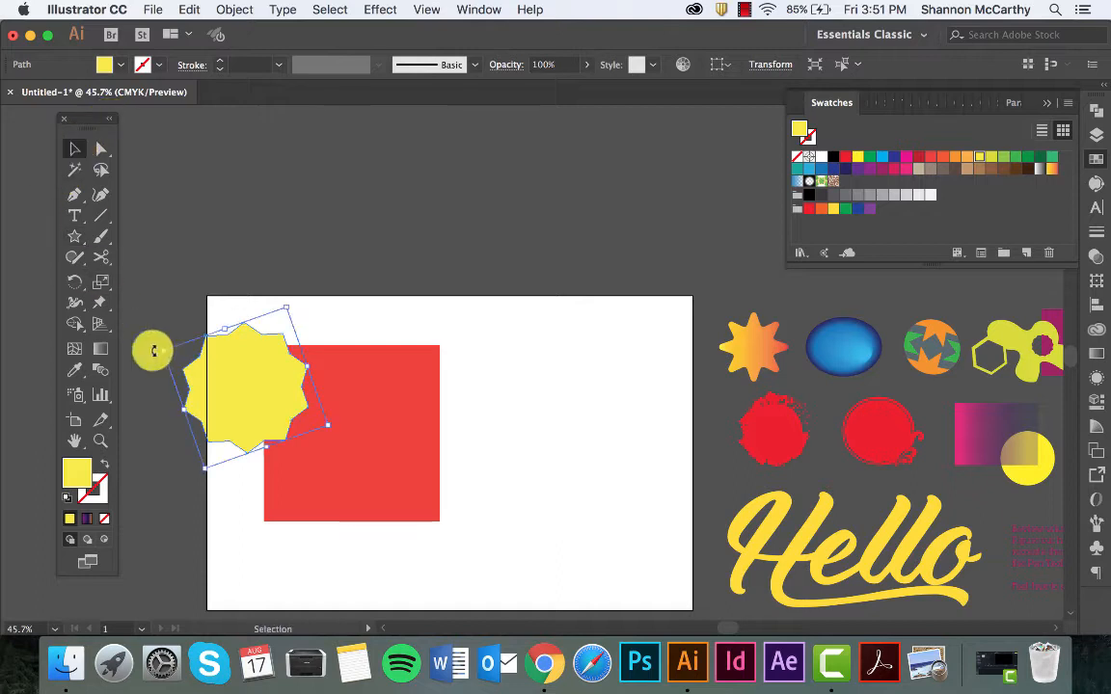
left_click_drag(250, 381, 285, 415)
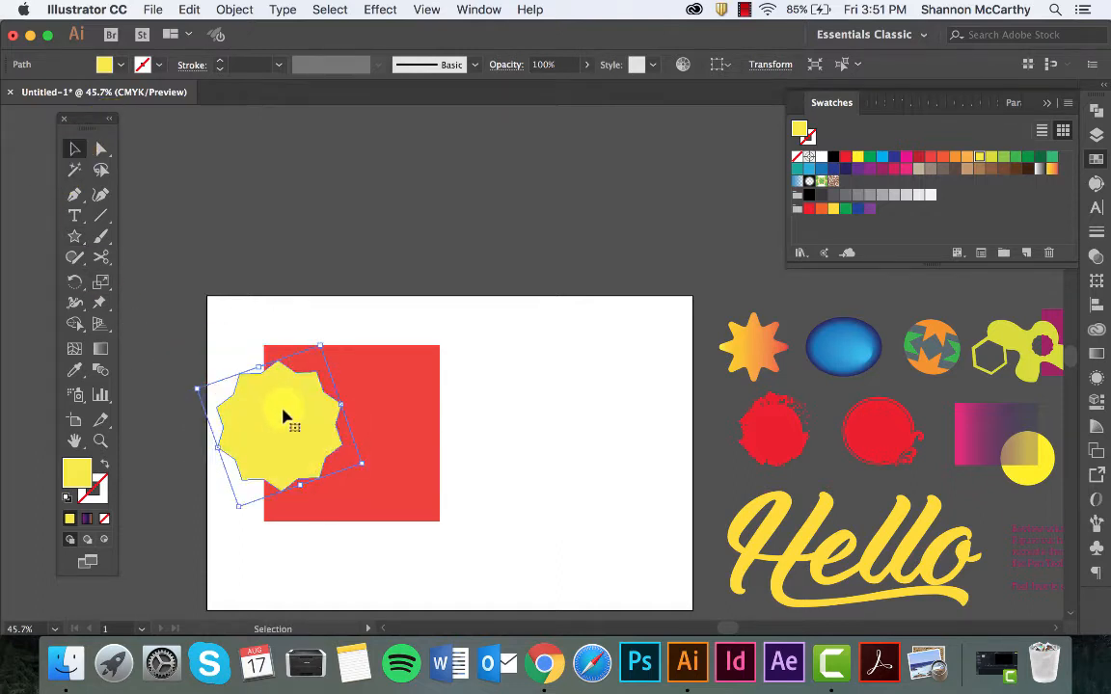
- Duplicate the yellow star onto the square's right edge and place the copy slightly higher than the original
key("alt+super")
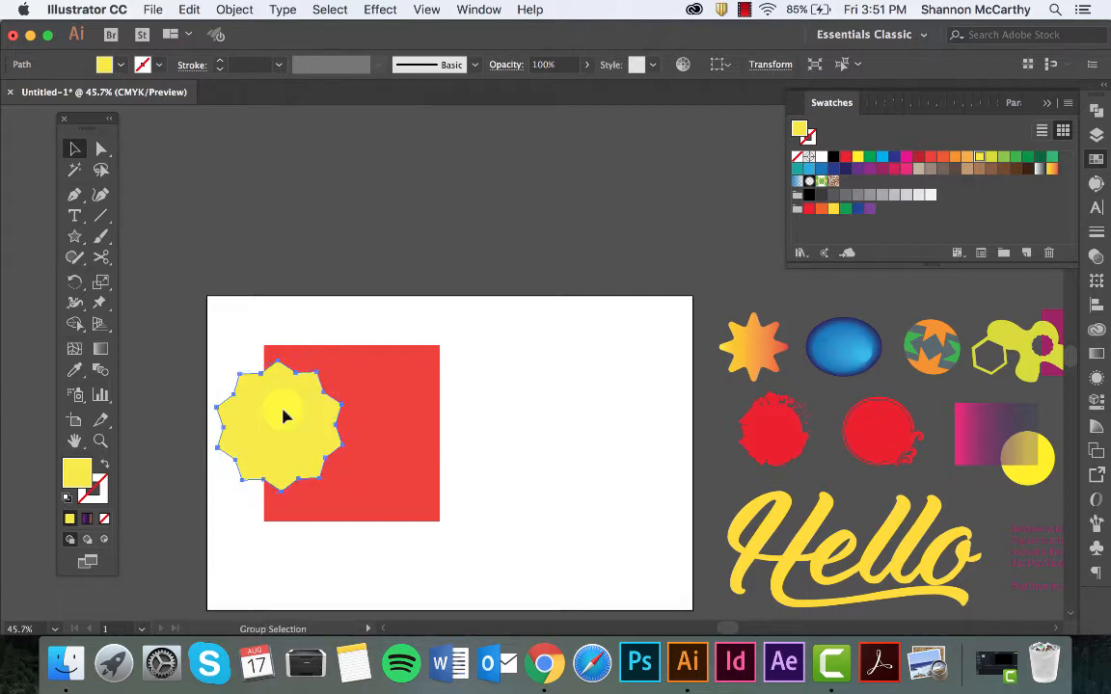
left_click_drag(283, 416, 424, 414)
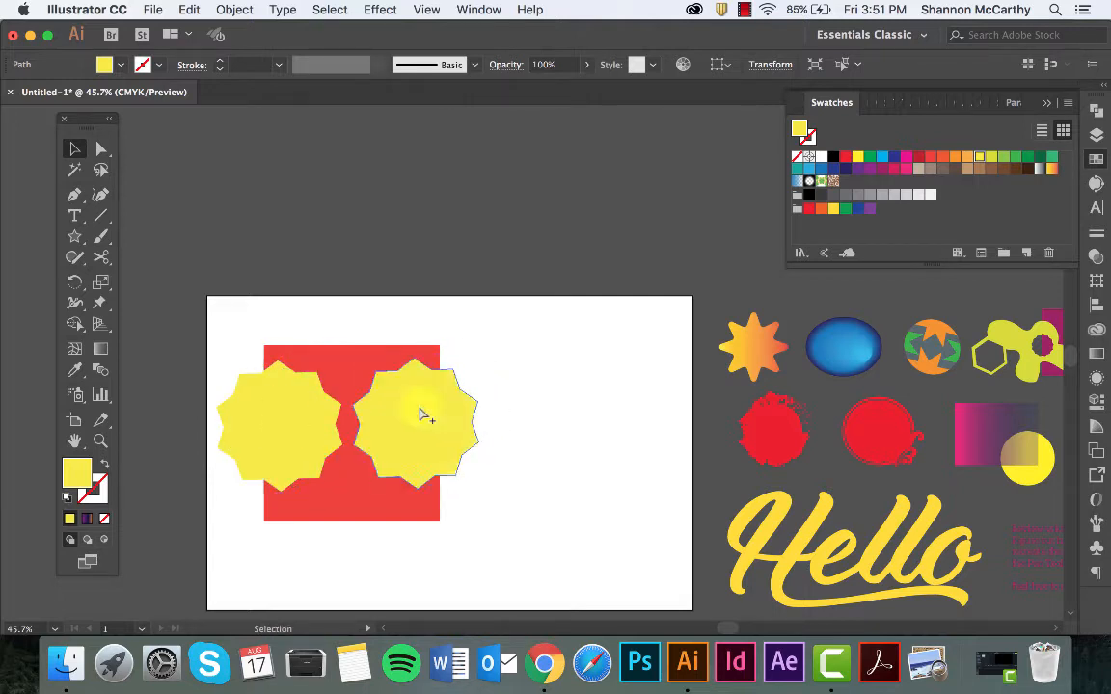
left_click(550, 425)
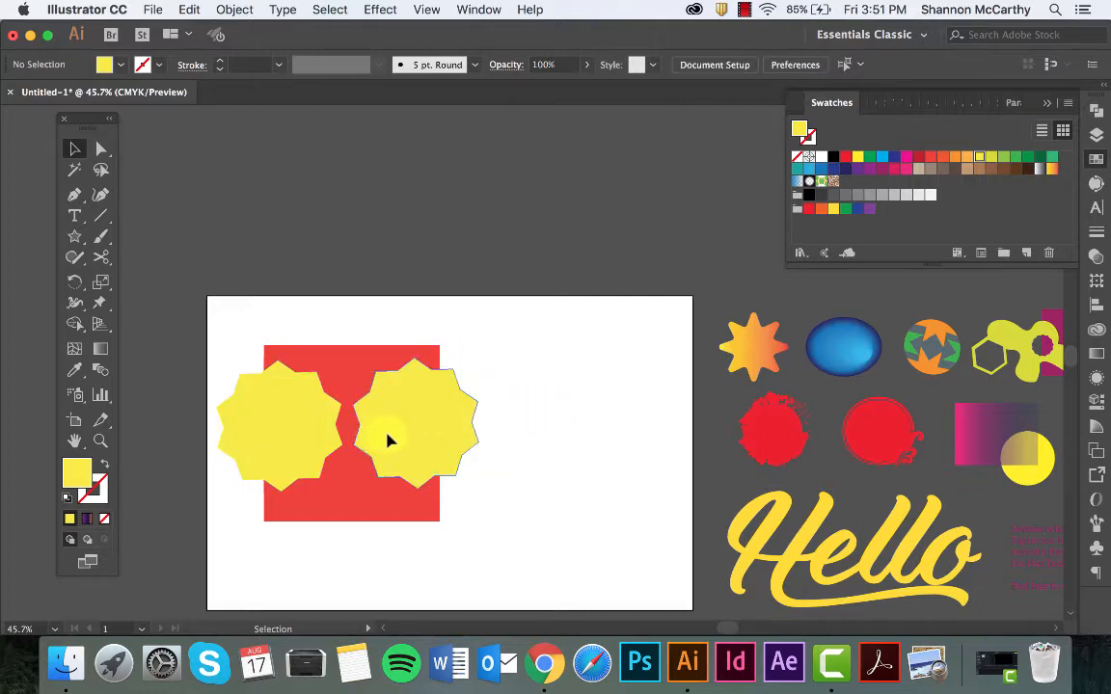
left_click_drag(387, 440, 390, 416)
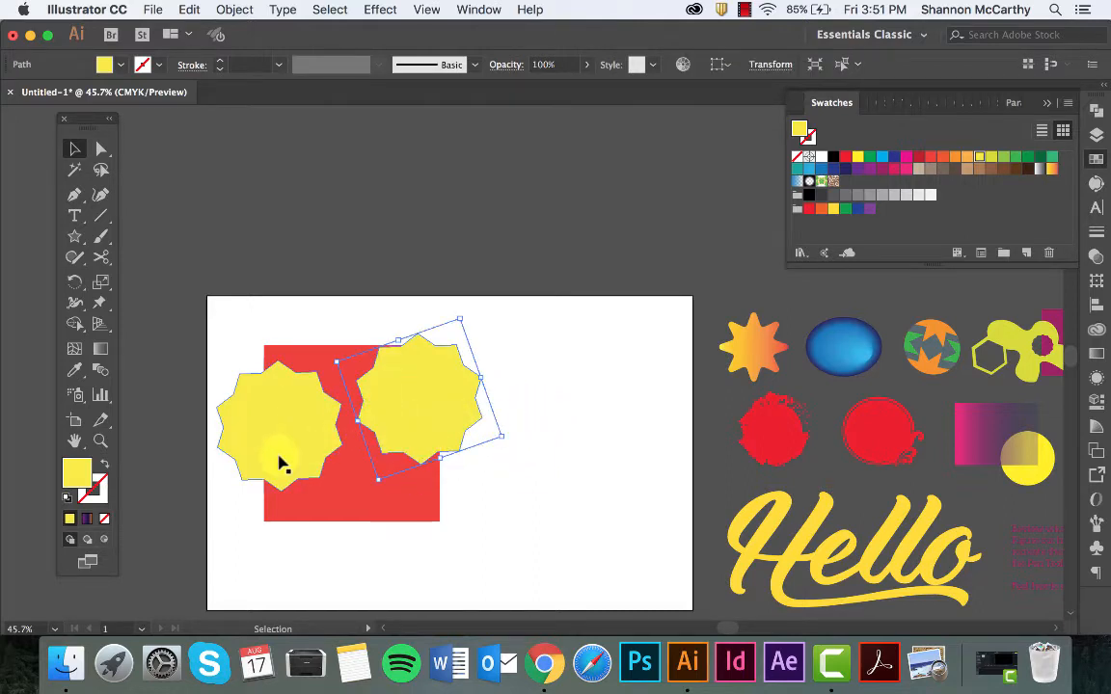
left_click(520, 466)
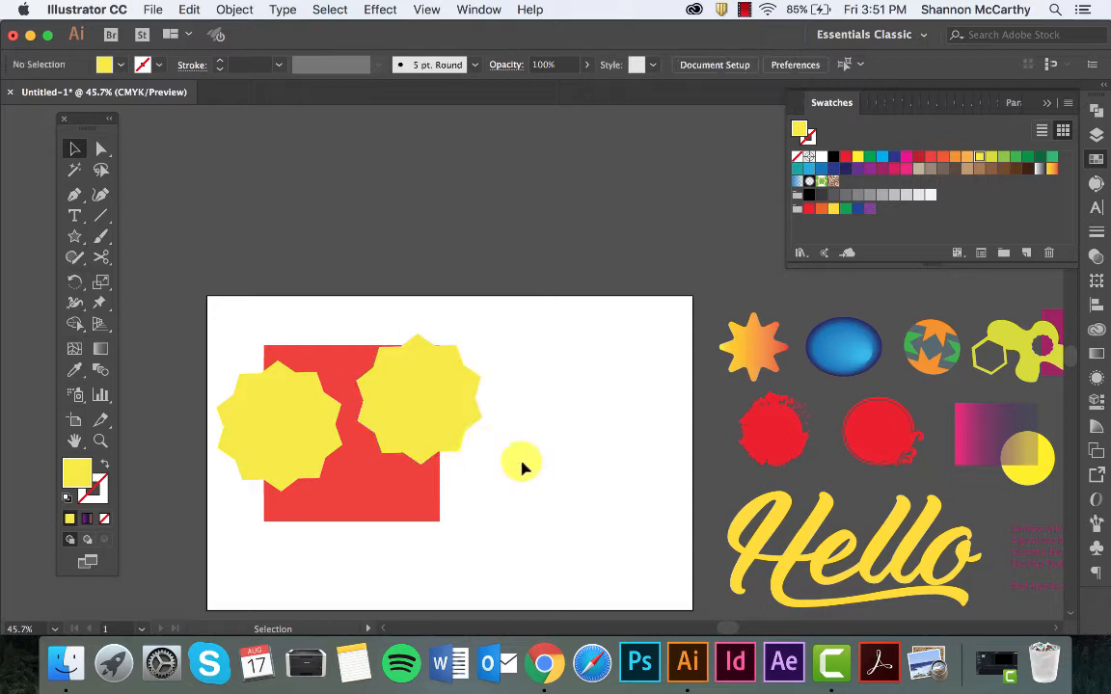
- Select both yellow stars together
left_click(444, 413)
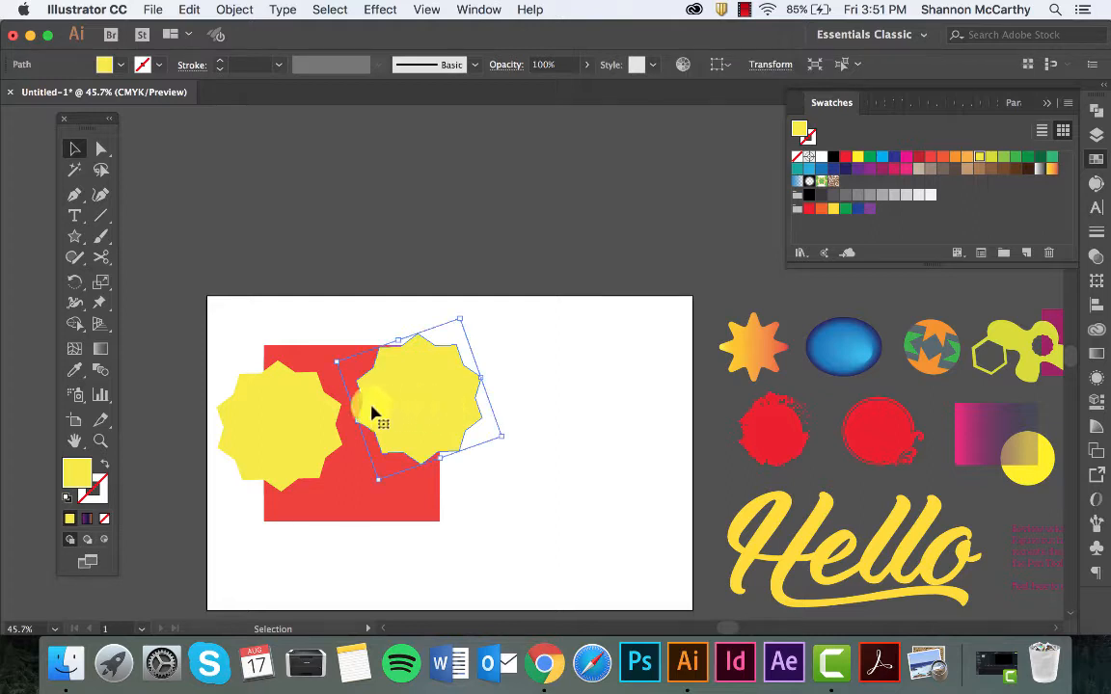
left_click(300, 433, "shift")
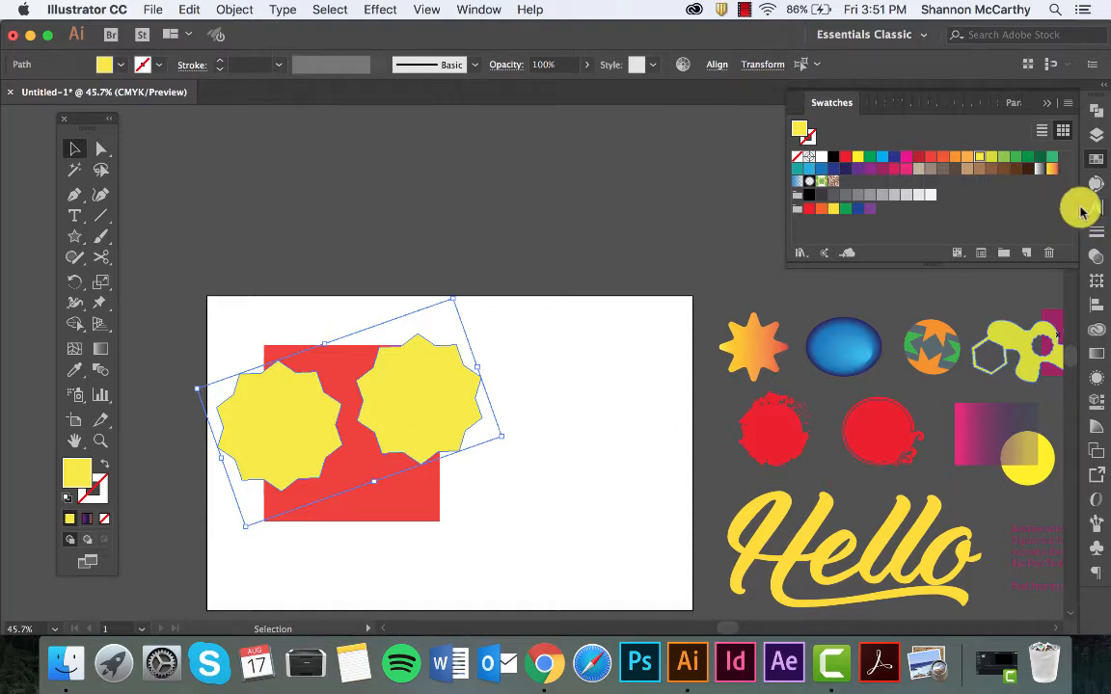
left_click(482, 10)
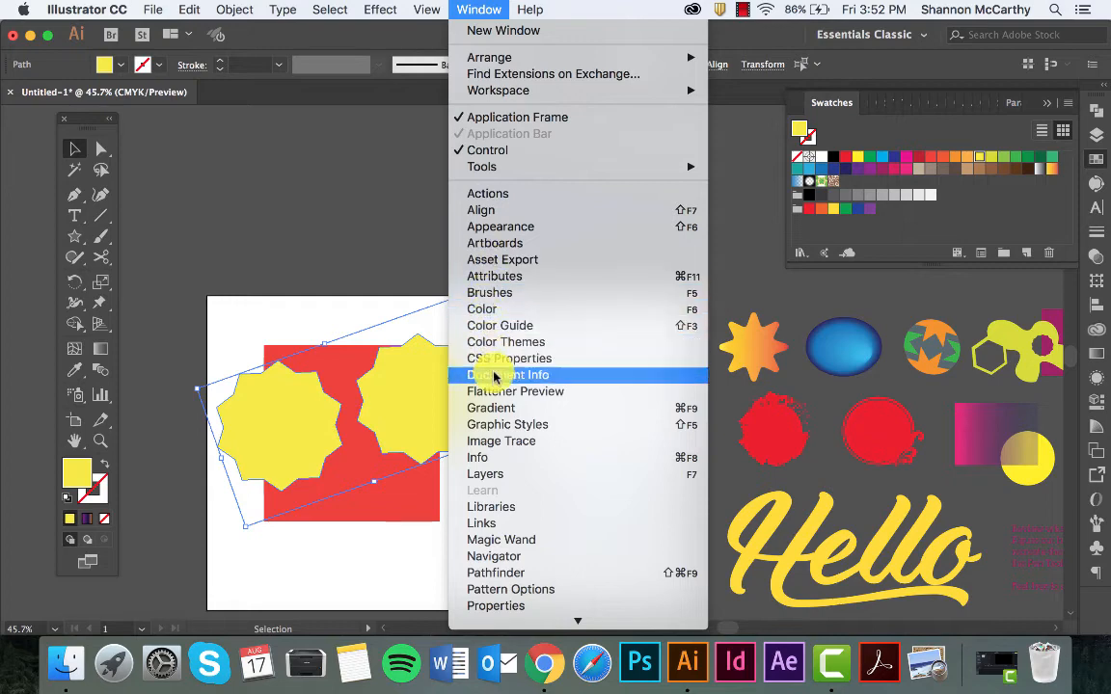
mouse_move(528, 621)
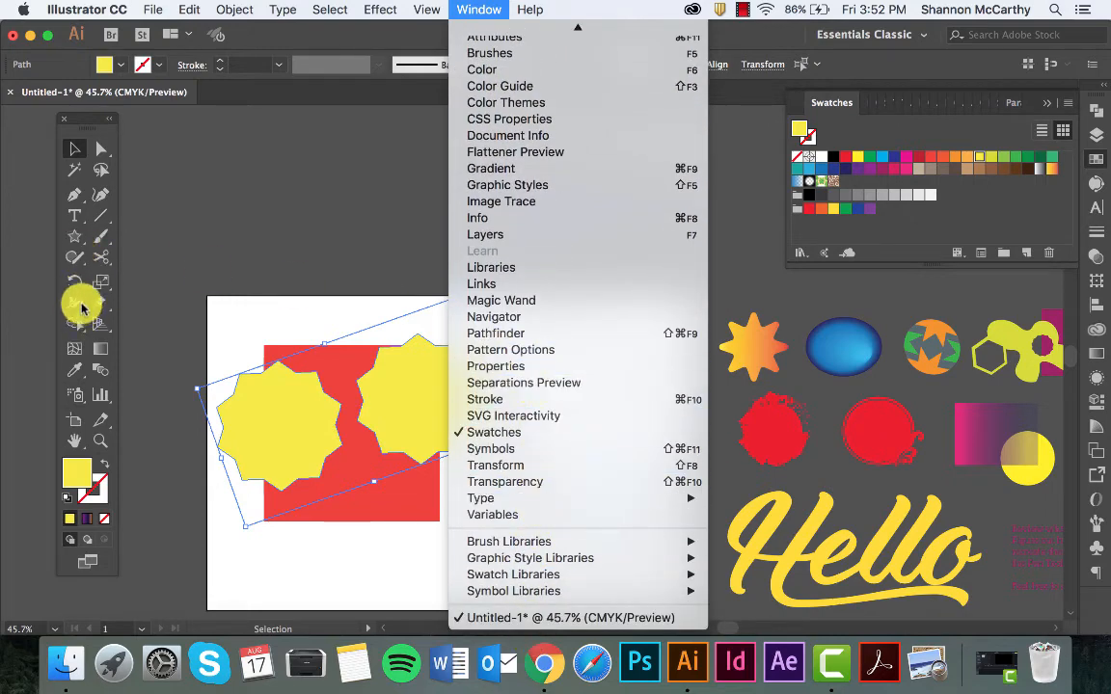
mouse_move(468, 21)
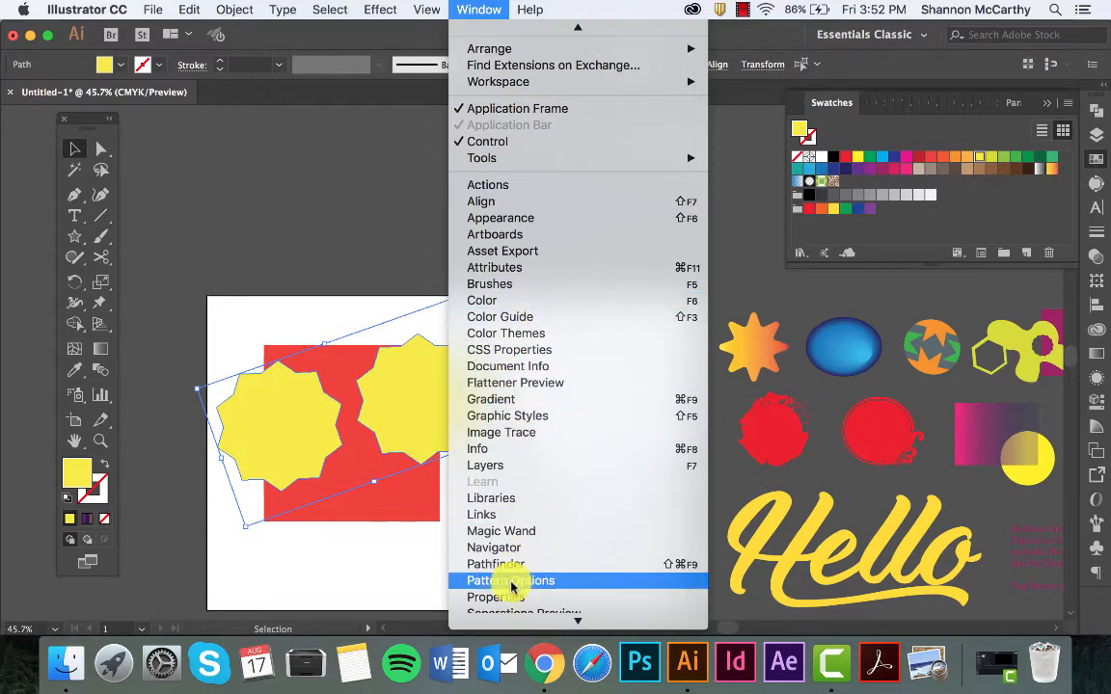
mouse_move(490, 652)
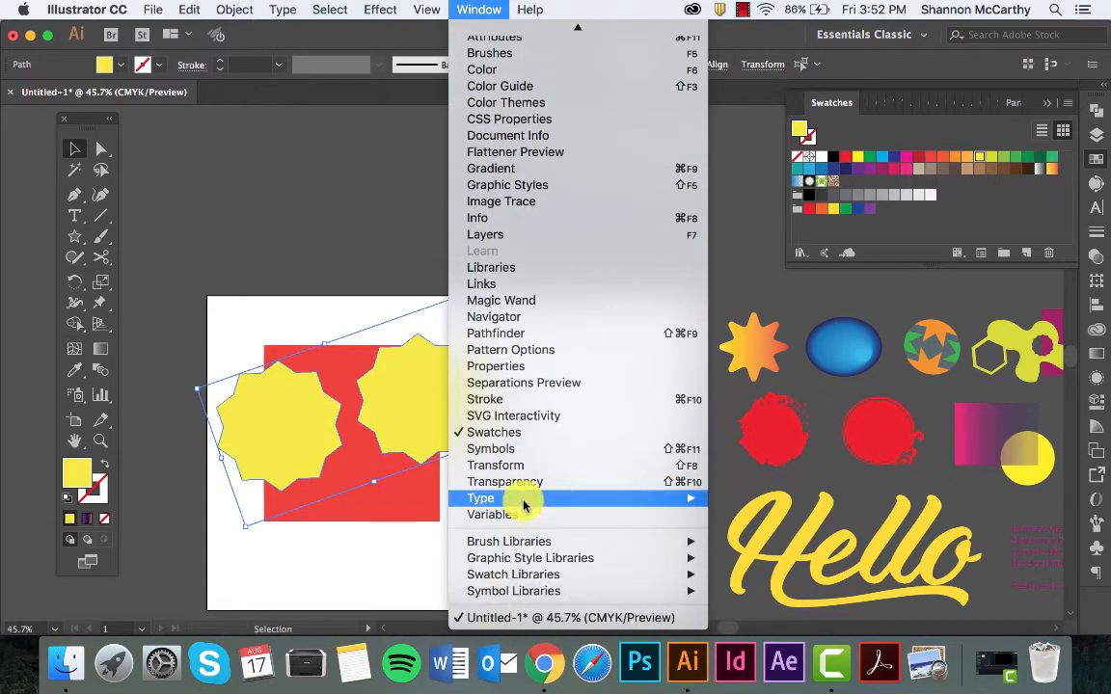
mouse_move(526, 507)
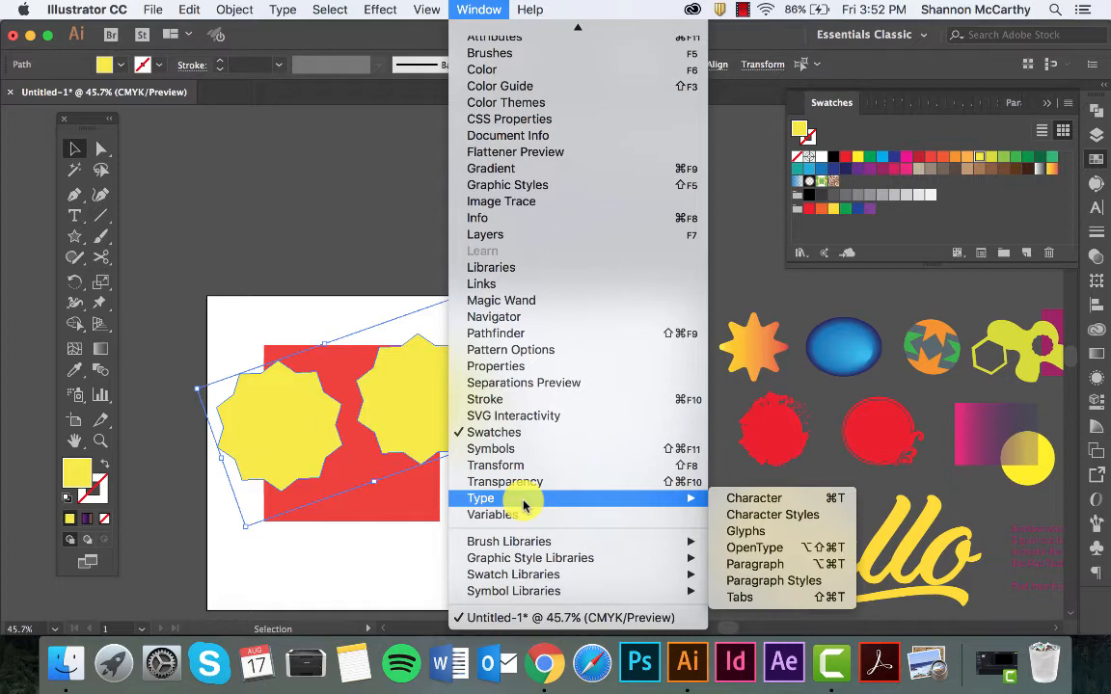
mouse_move(675, 498)
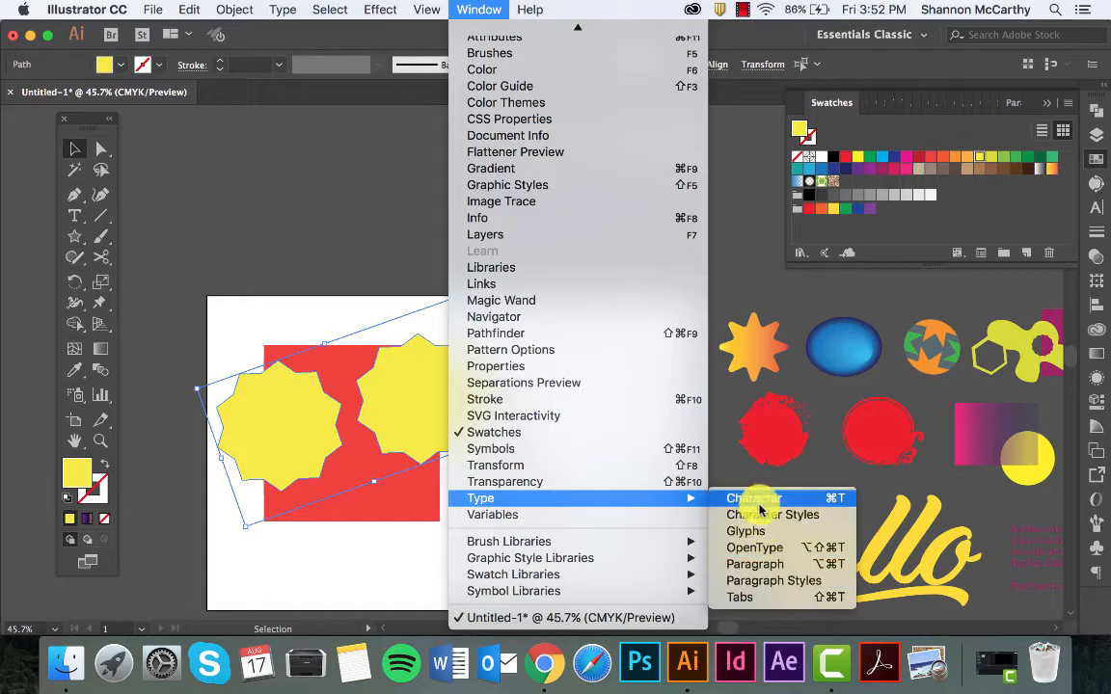
left_click(352, 214)
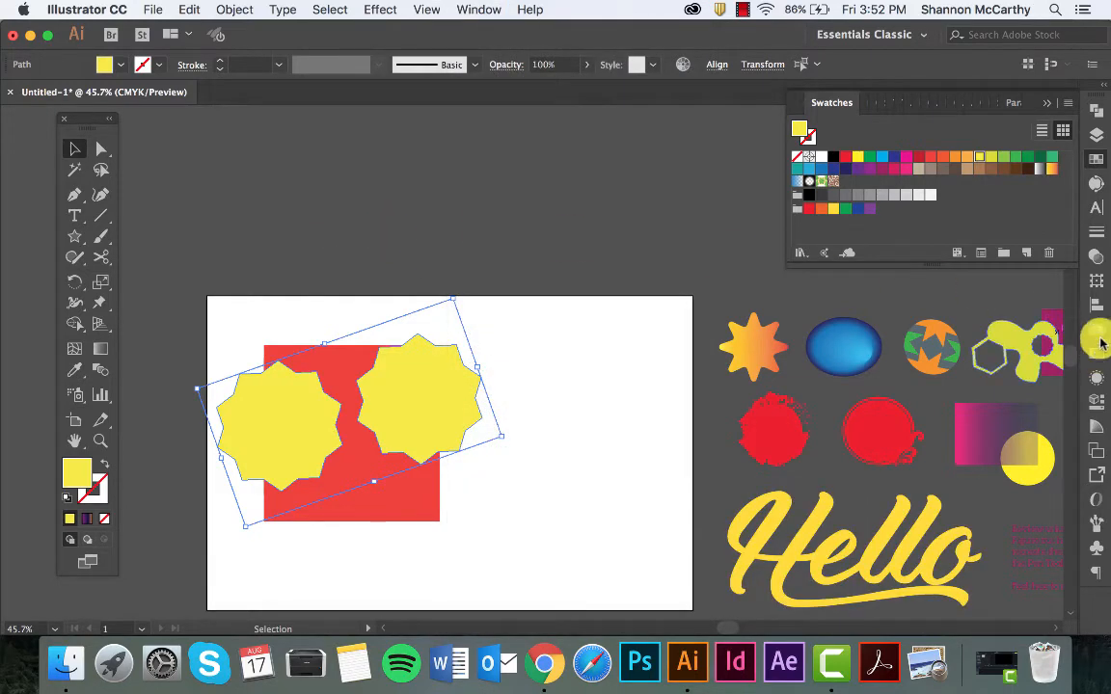
- Align the two stars to each other by their vertical centers and move the pair down to the square's mid-height
left_click(1098, 304)
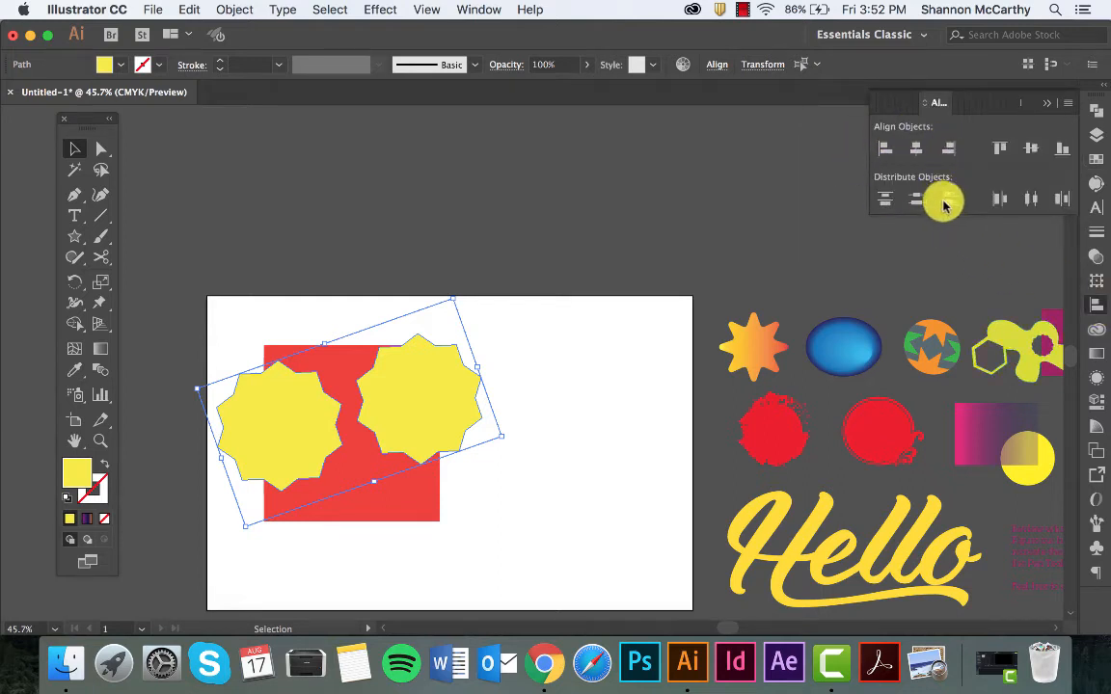
left_click(1031, 156)
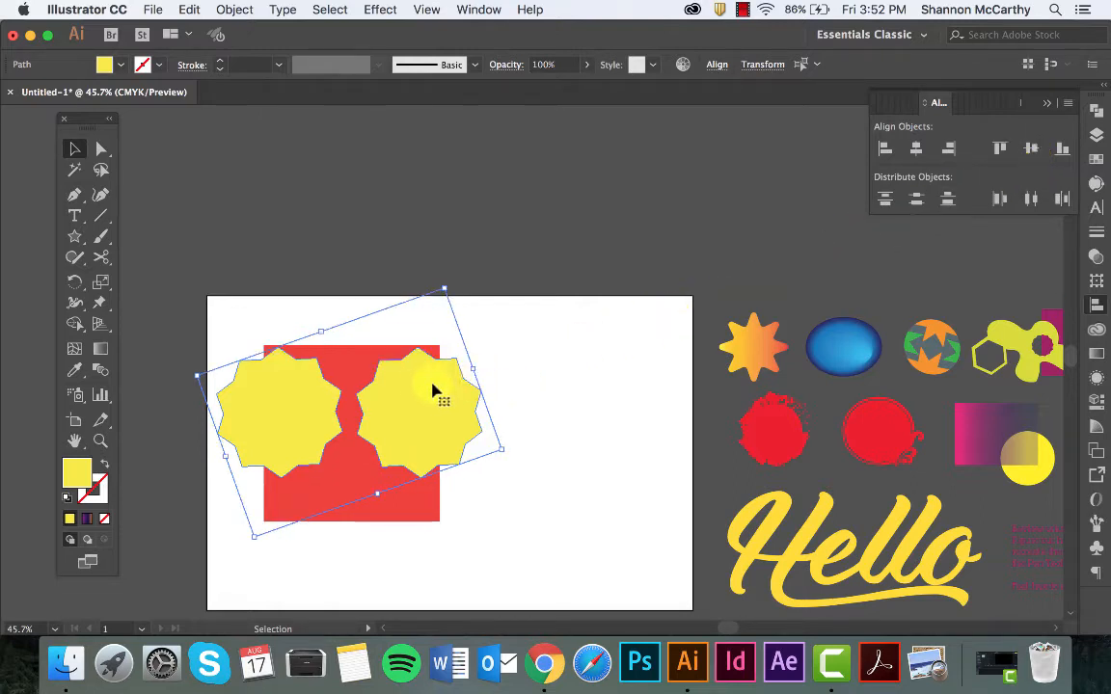
left_click_drag(429, 412, 446, 430)
left_click(599, 388)
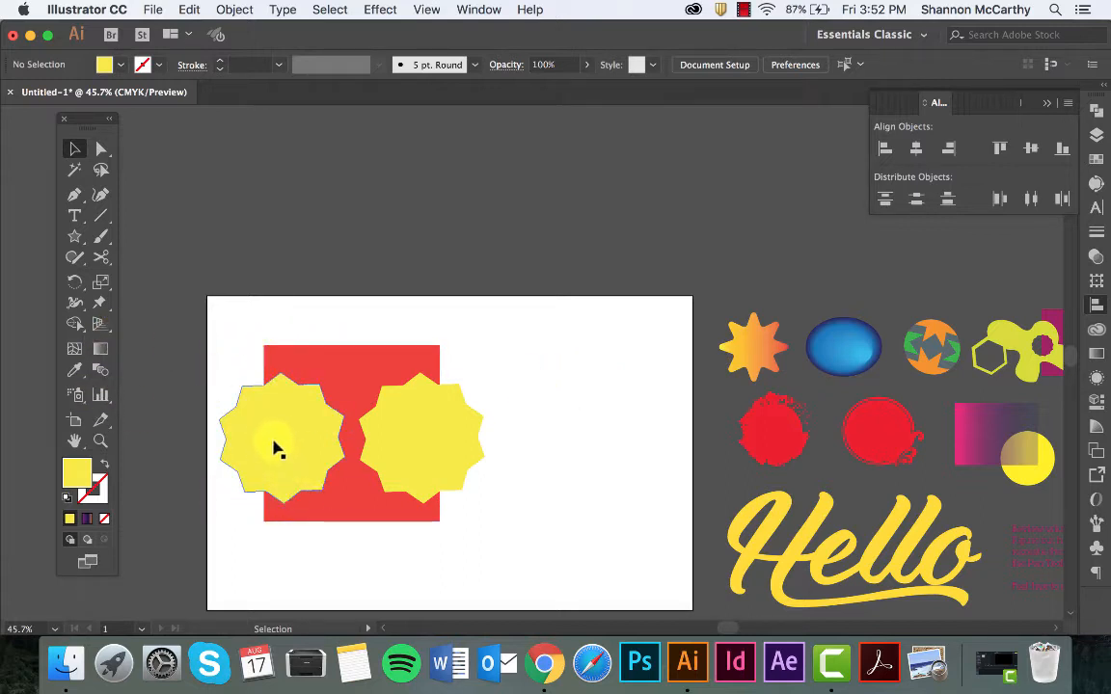
- Draw a circle nearly as wide as the red square and center it on the square
left_click(77, 237)
left_click_drag(77, 237, 141, 276)
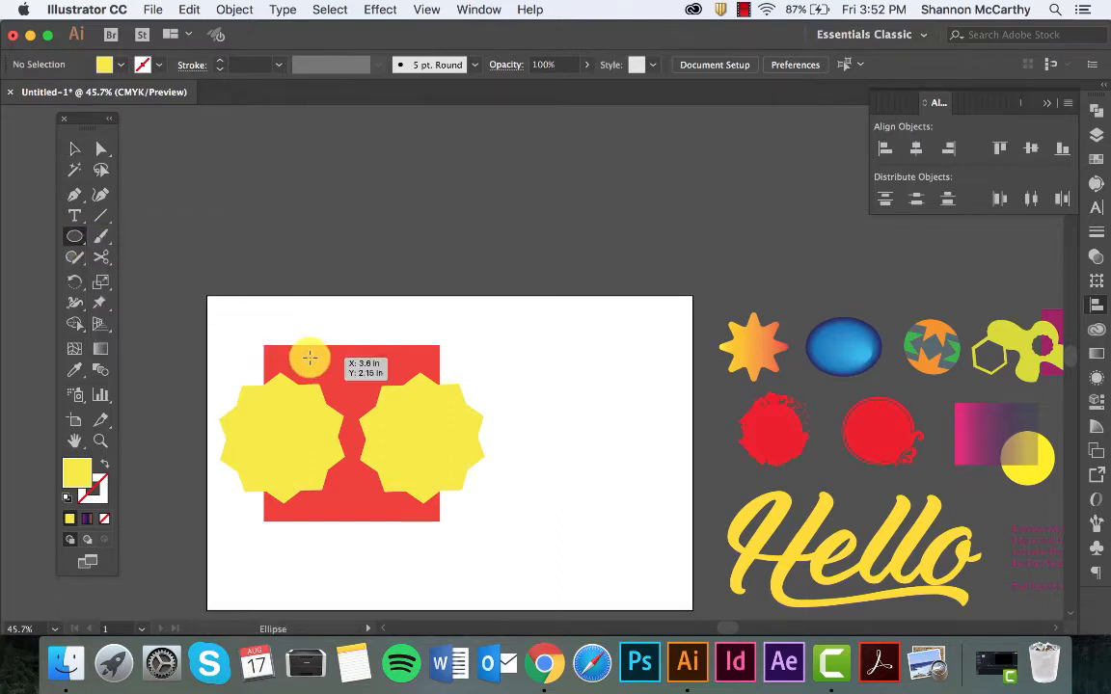
left_click_drag(309, 359, 402, 520)
key("v")
left_click_drag(406, 456, 376, 441)
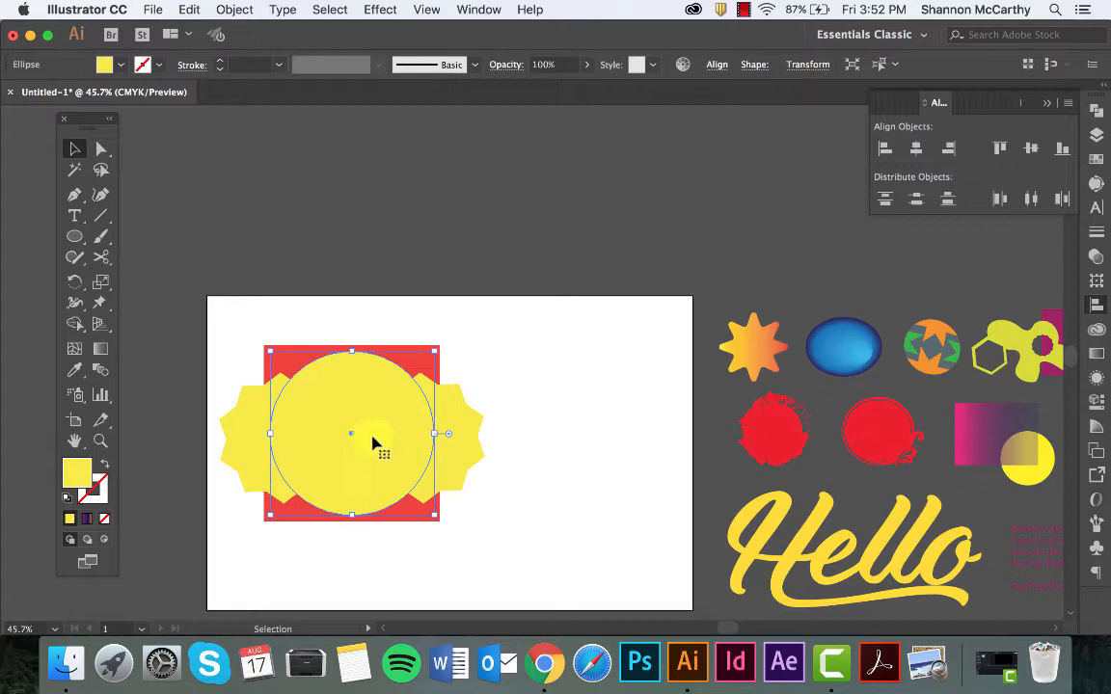
- Swap the circle's fill and stroke, and set its stroke to the dark green swatch C=90 M=30 Y=95 K=30
left_click(107, 467)
left_click(700, 434)
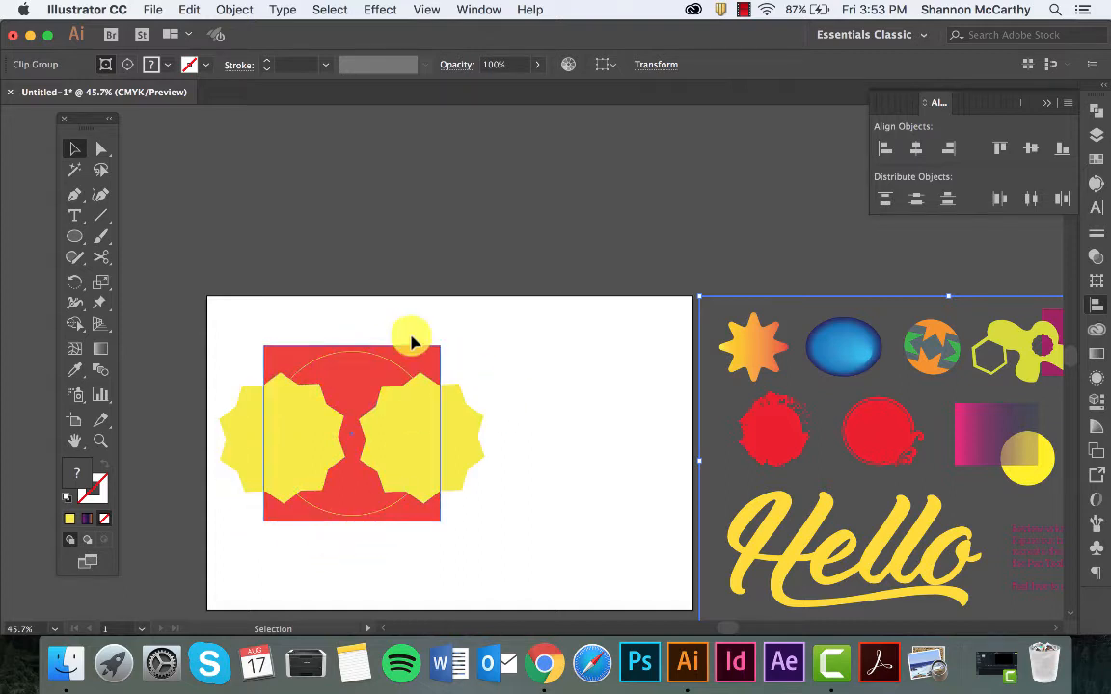
left_click(372, 357)
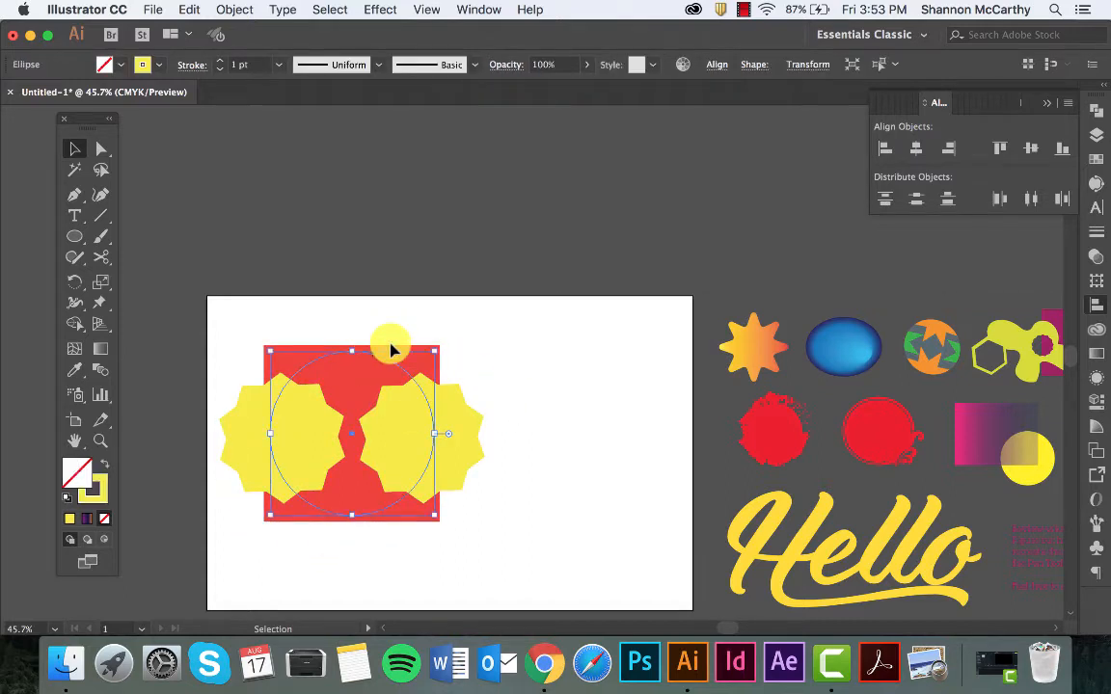
left_click(93, 489)
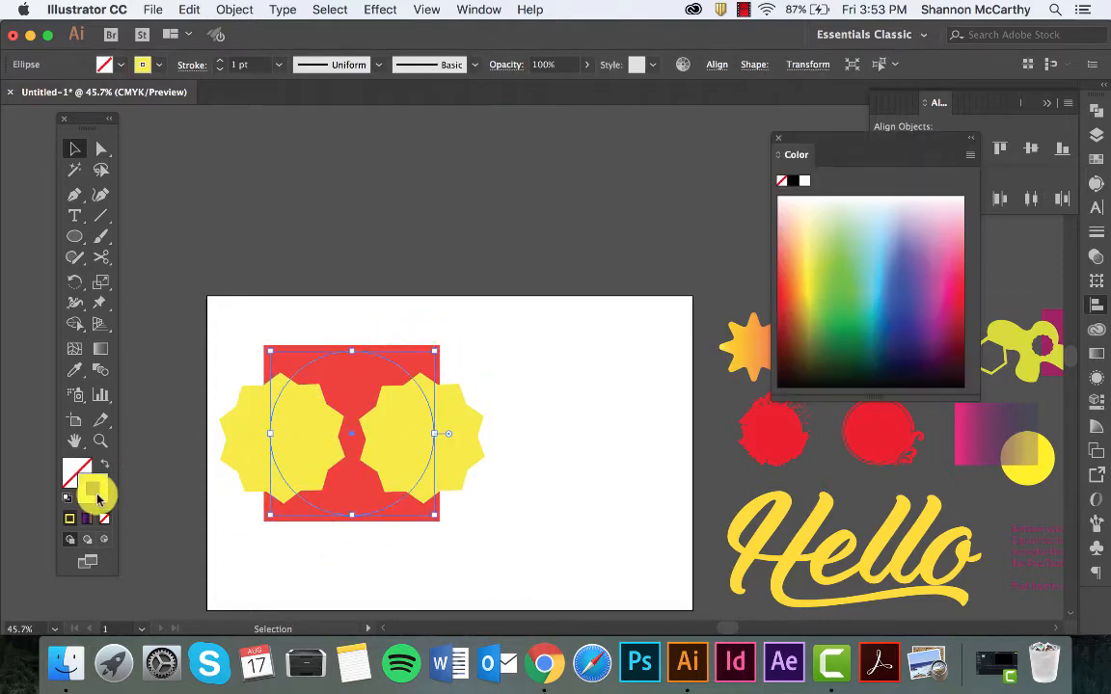
left_click(1098, 160)
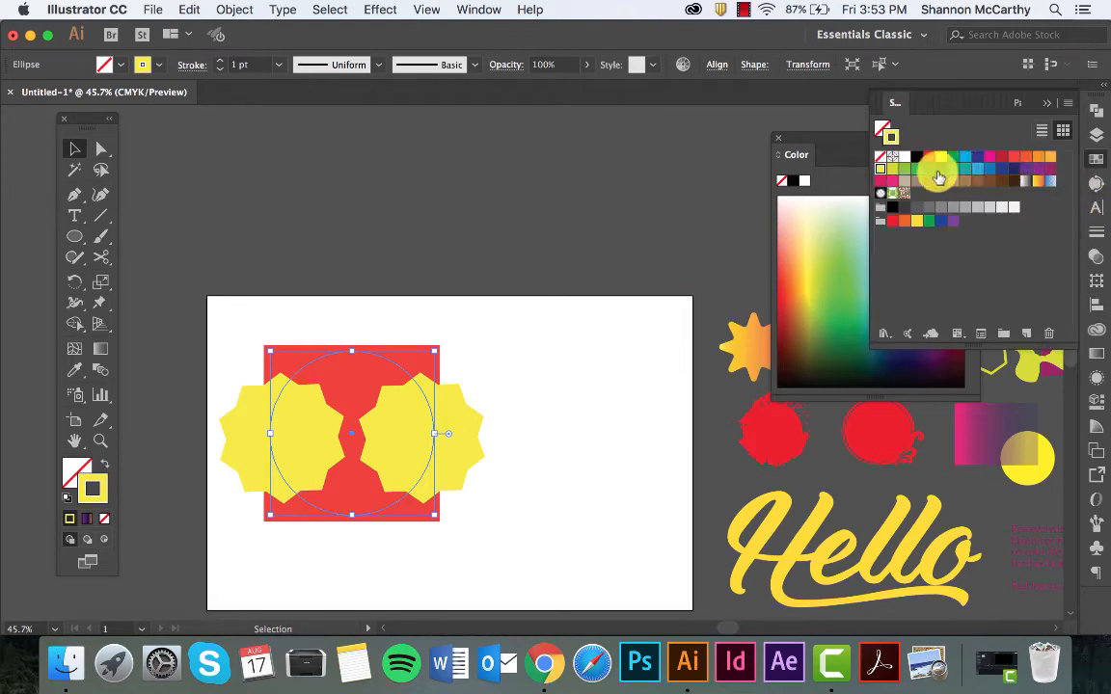
left_click(937, 174)
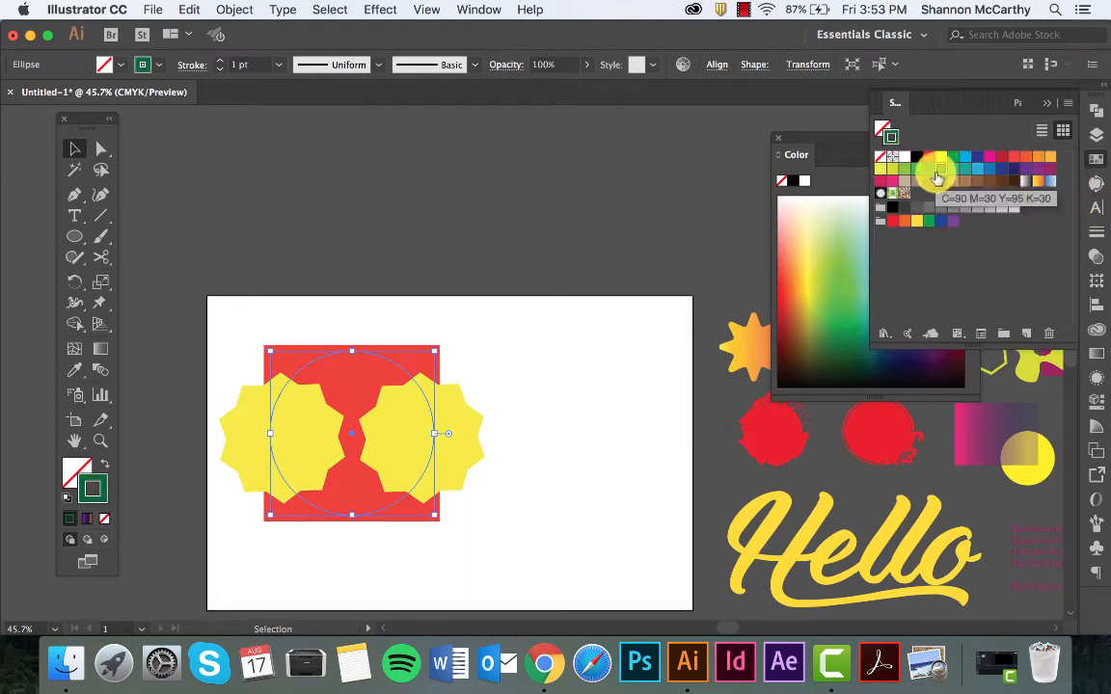
- Set the circle's stroke weight to 4 pt and deselect it
left_click(283, 69)
left_click(300, 195)
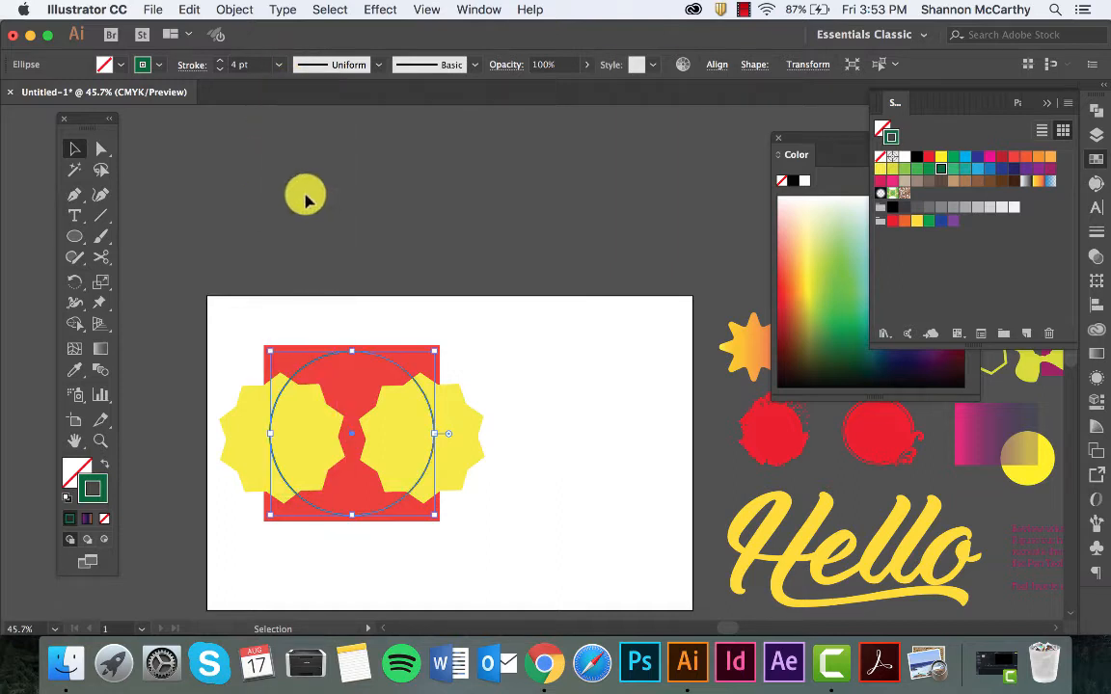
left_click(548, 333)
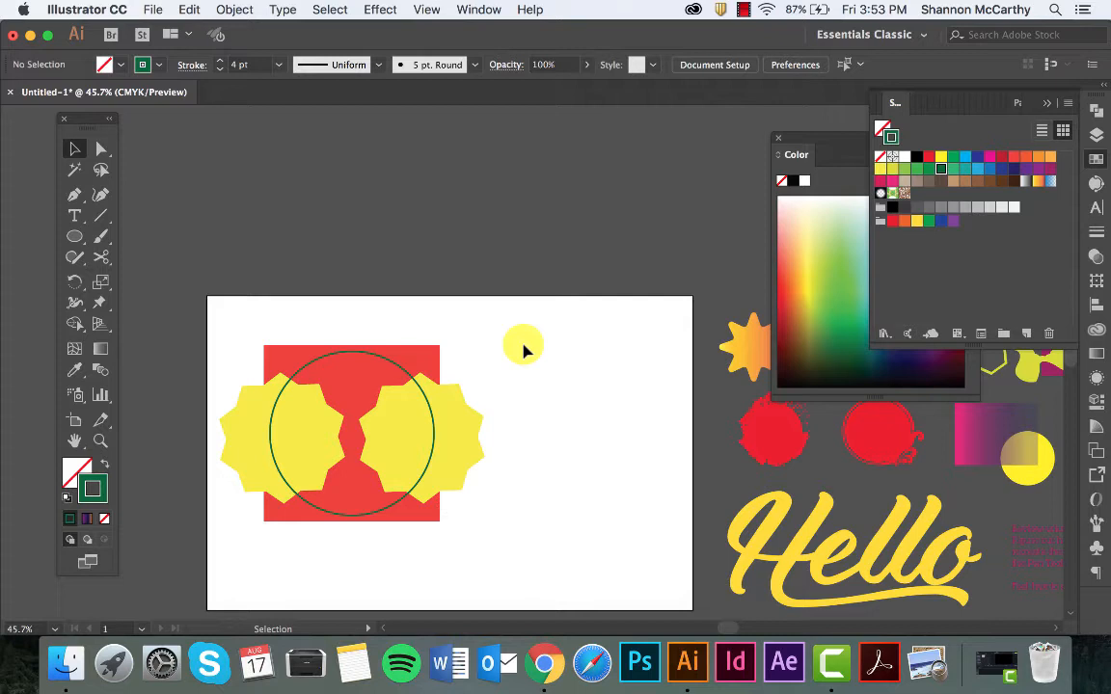
- Swap the circle's fill and stroke so it has a solid dark green fill and no stroke
left_click(386, 364)
left_click(105, 466)
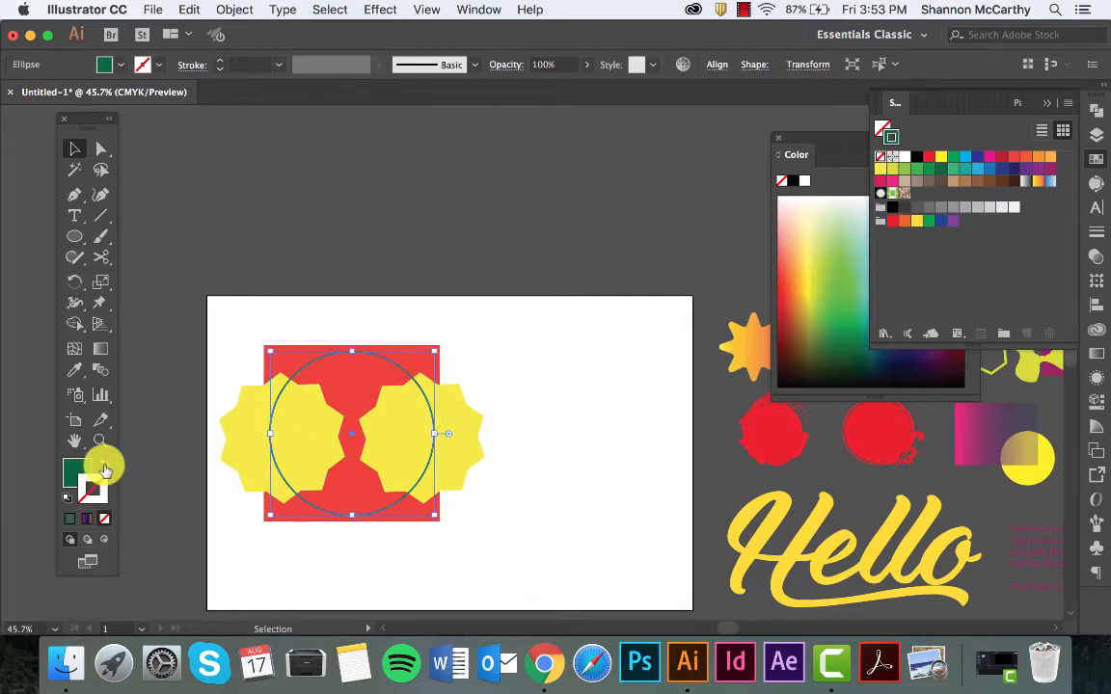
left_click(73, 471)
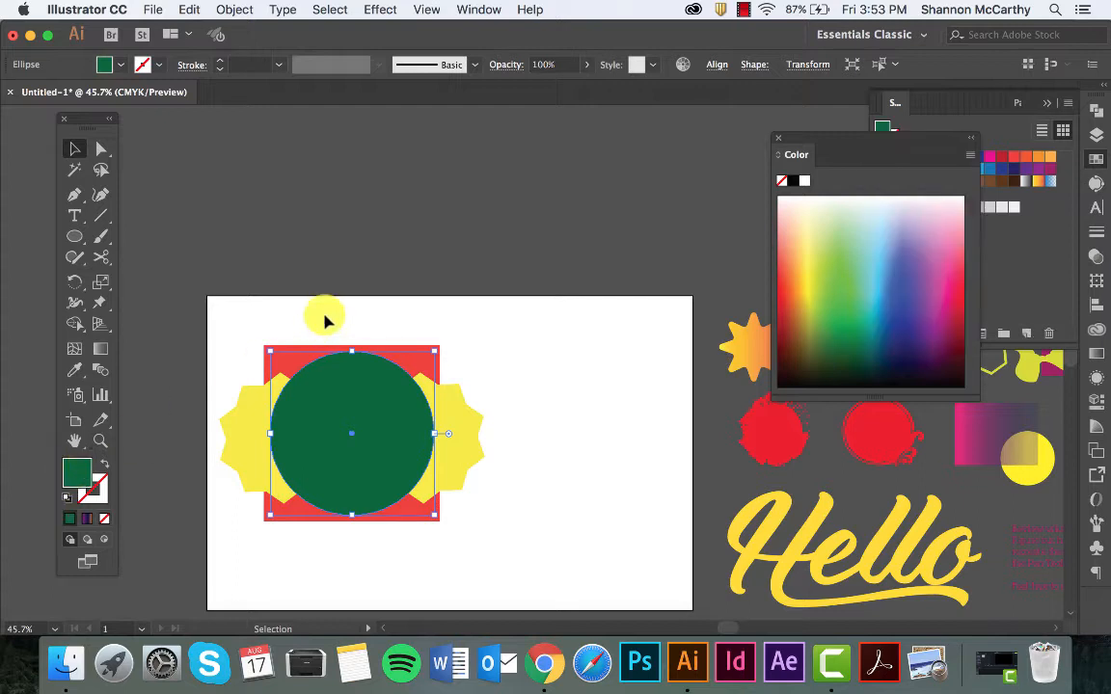
left_click(325, 321)
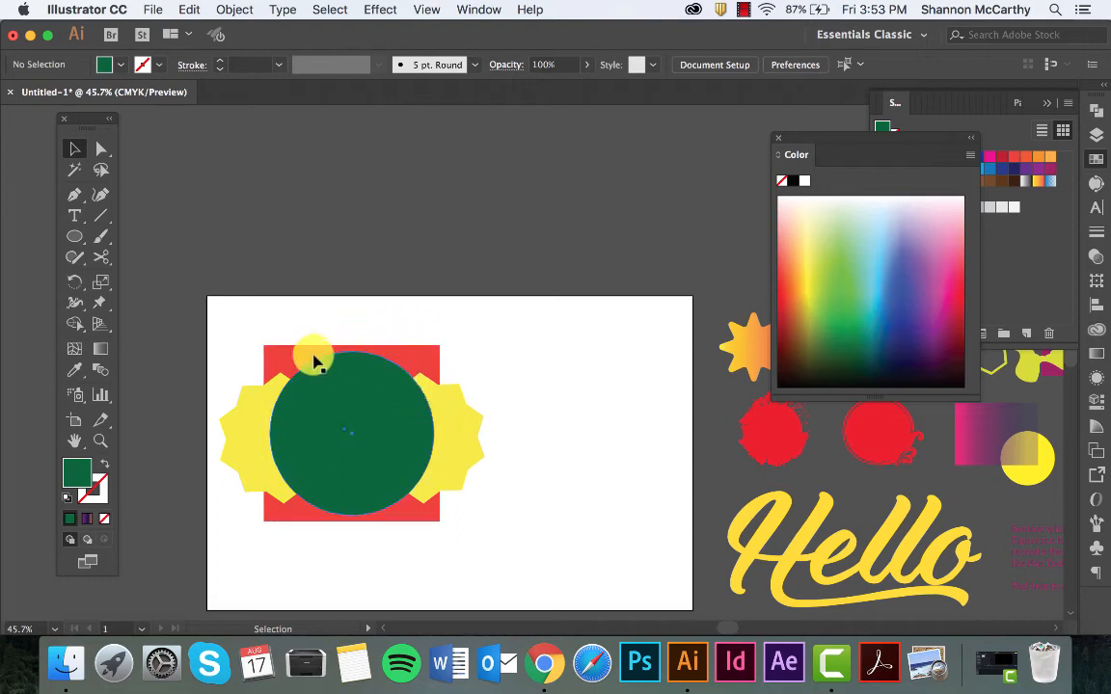
- Select the red square, both yellow stars and the green circle together
left_click_drag(236, 323, 479, 546)
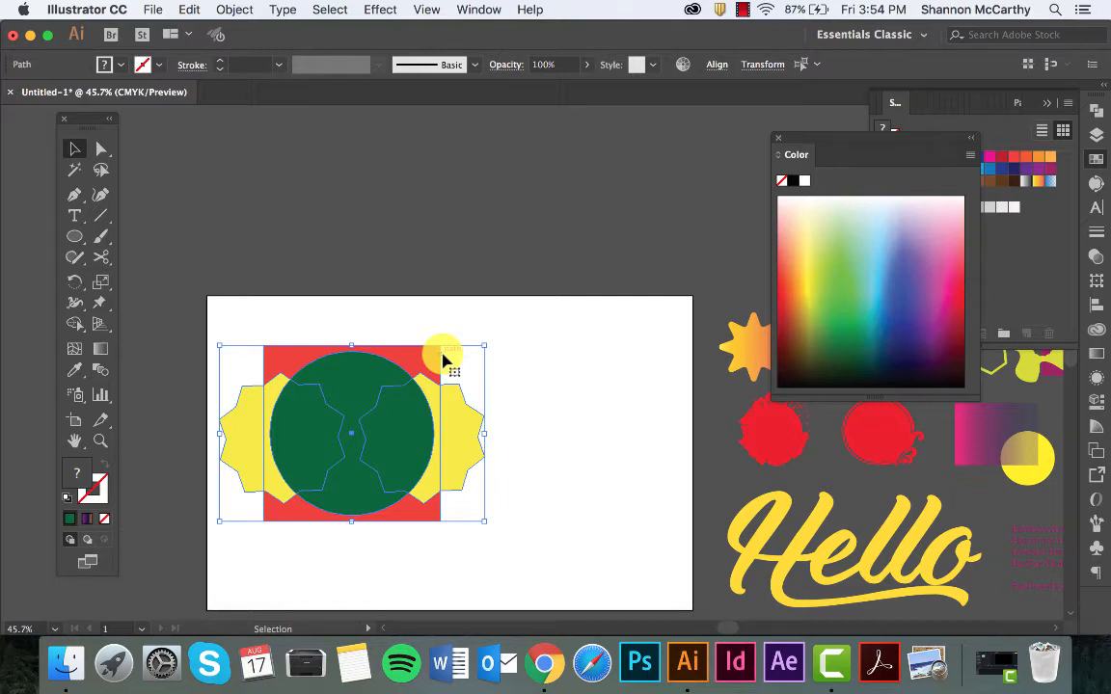
- Add three new layers above Layer 1 and delete all three again
left_click(1096, 136)
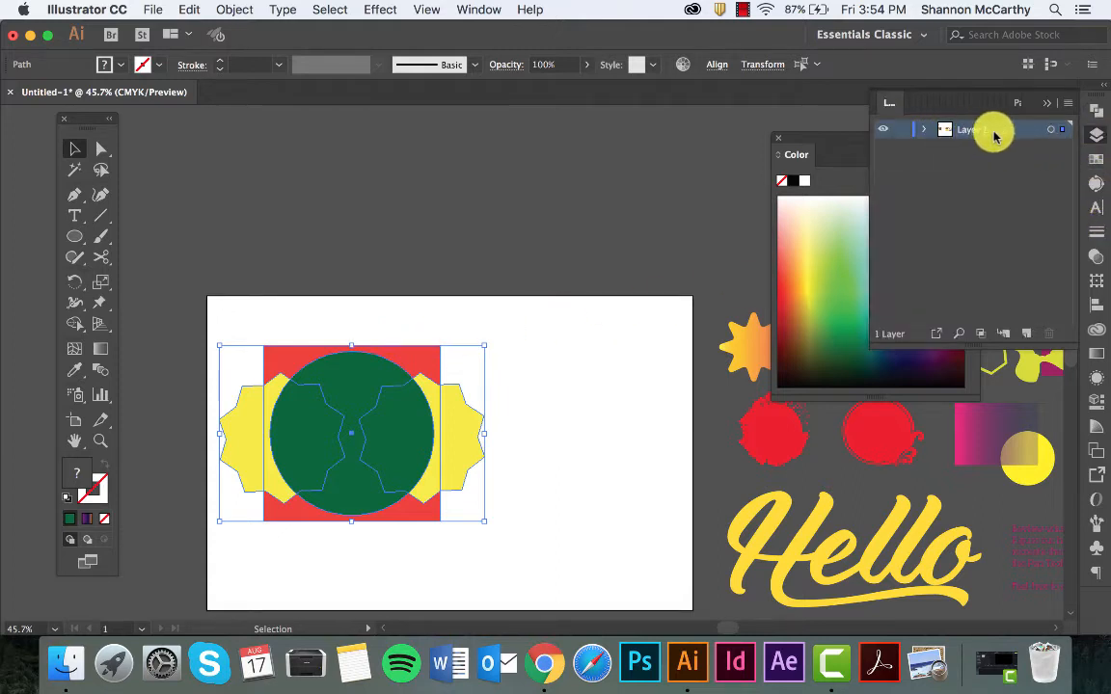
left_click(1027, 335)
left_click(1026, 334)
left_click(1027, 335)
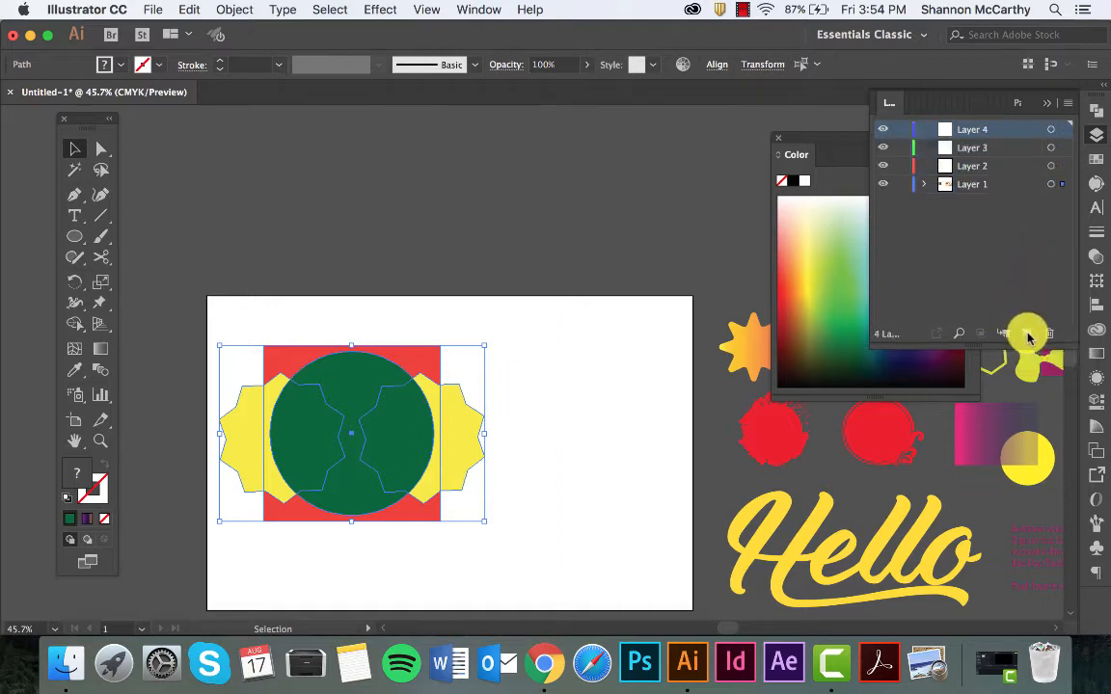
left_click(970, 167, "shift")
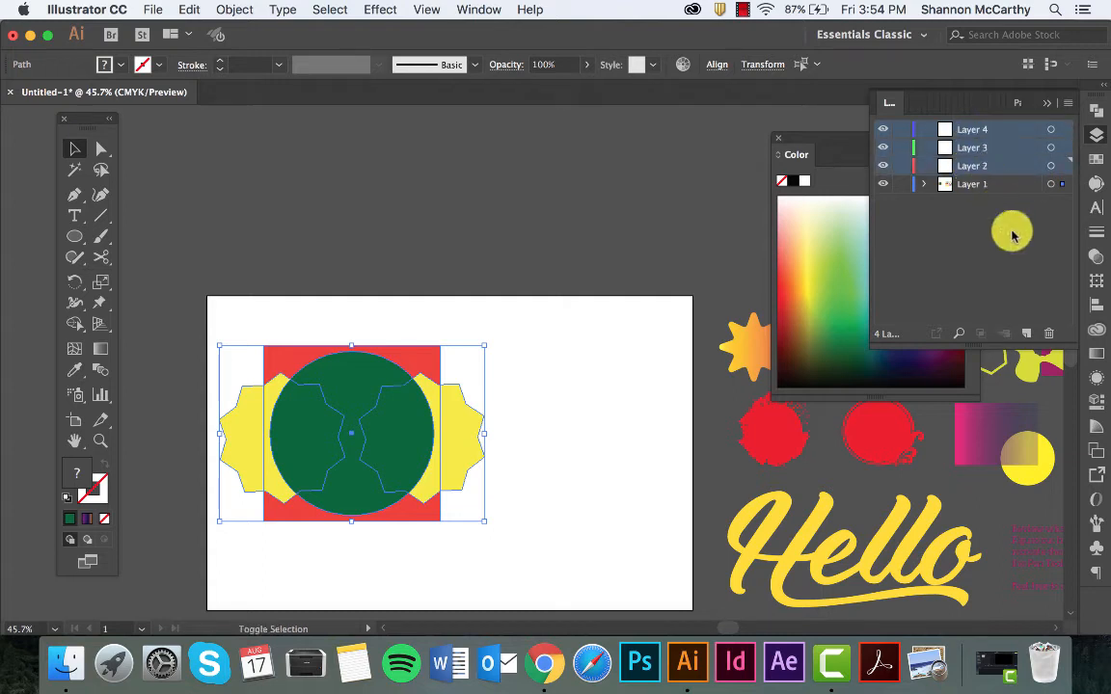
left_click(1048, 332)
- Check the stacking order of the shapes inside Layer 1 and dock the floating Color panel with the collapsed ones
left_click(928, 130)
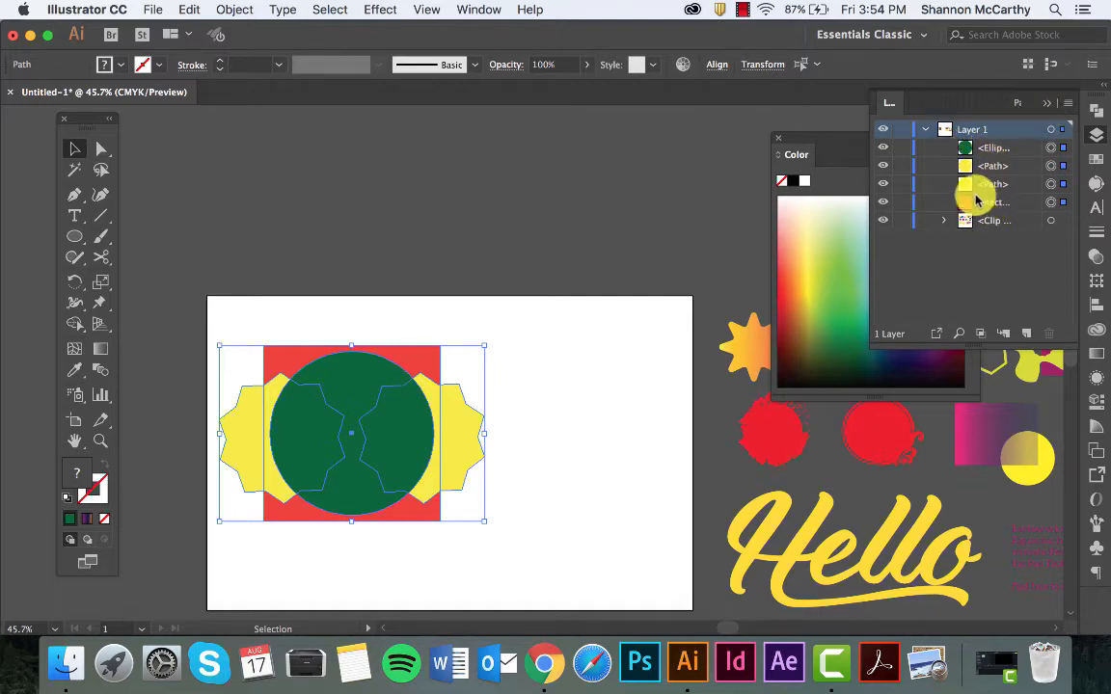
left_click(928, 130)
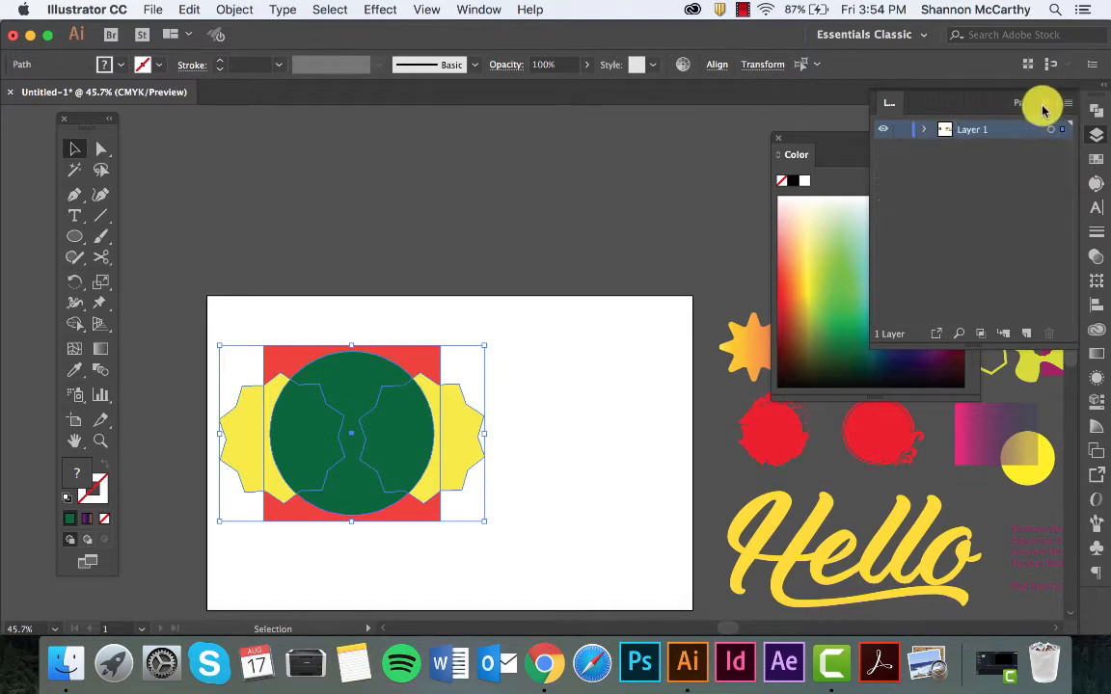
left_click(1046, 103)
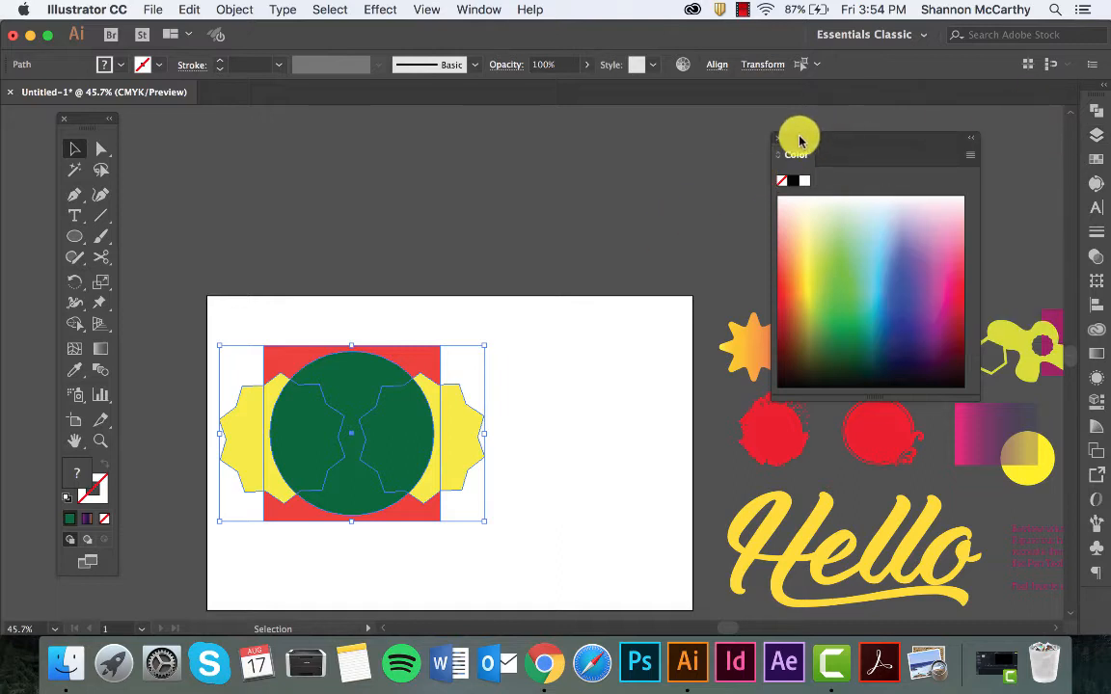
left_click_drag(798, 136, 1099, 147)
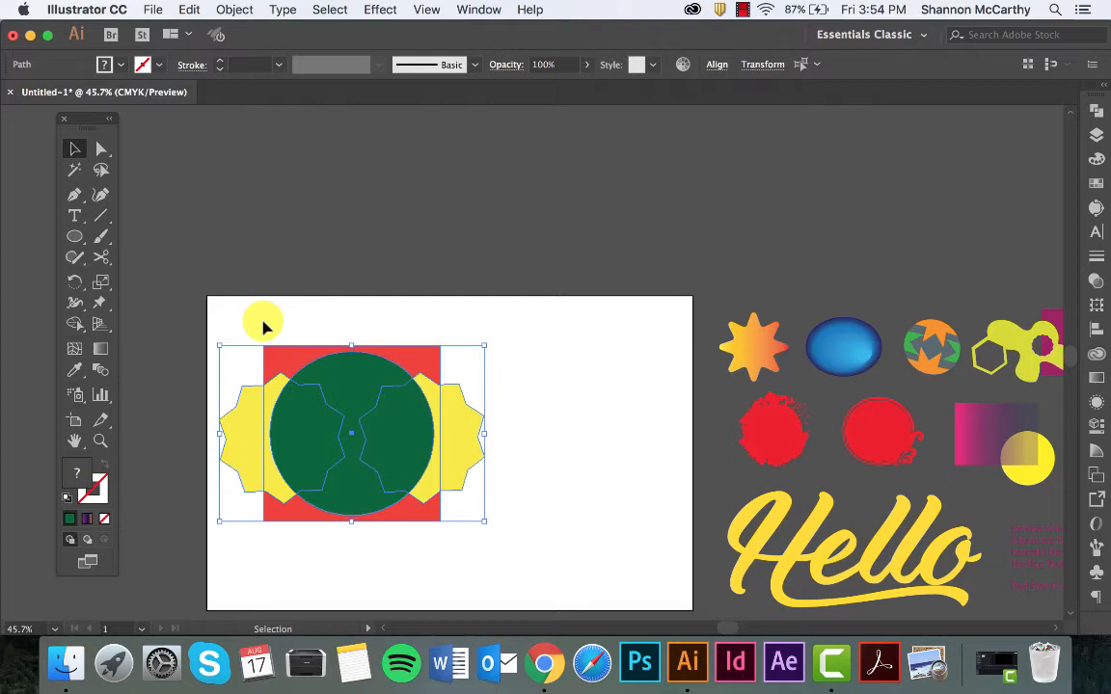
- Make a clipping mask from the selected shapes, using the green circle on top as the mask
key("super+a")
key("super+7")
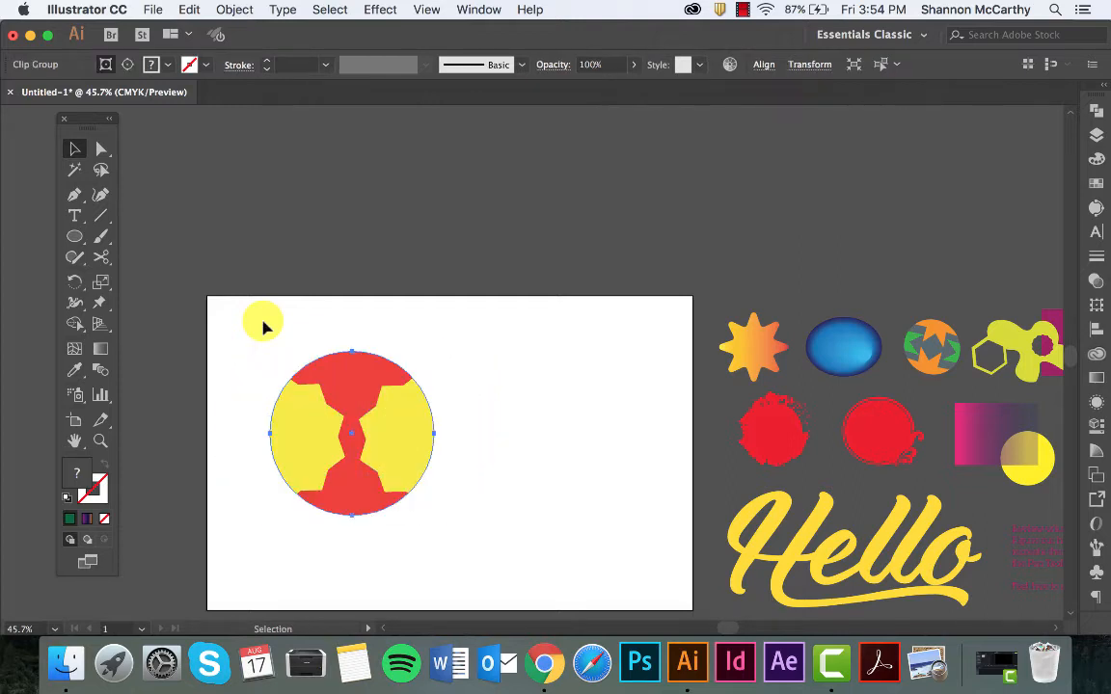
left_click(272, 324)
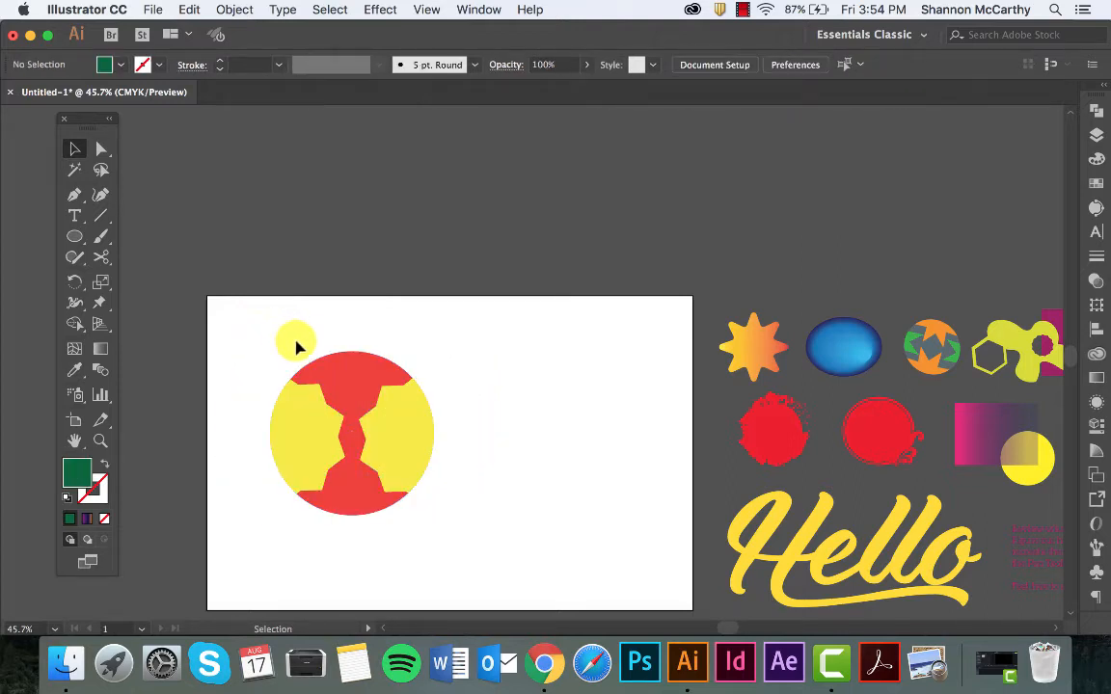
- Try moving the clipped circle toward the artboard's upper-left corner, undo the move, and release the clipping mask
left_click(280, 415)
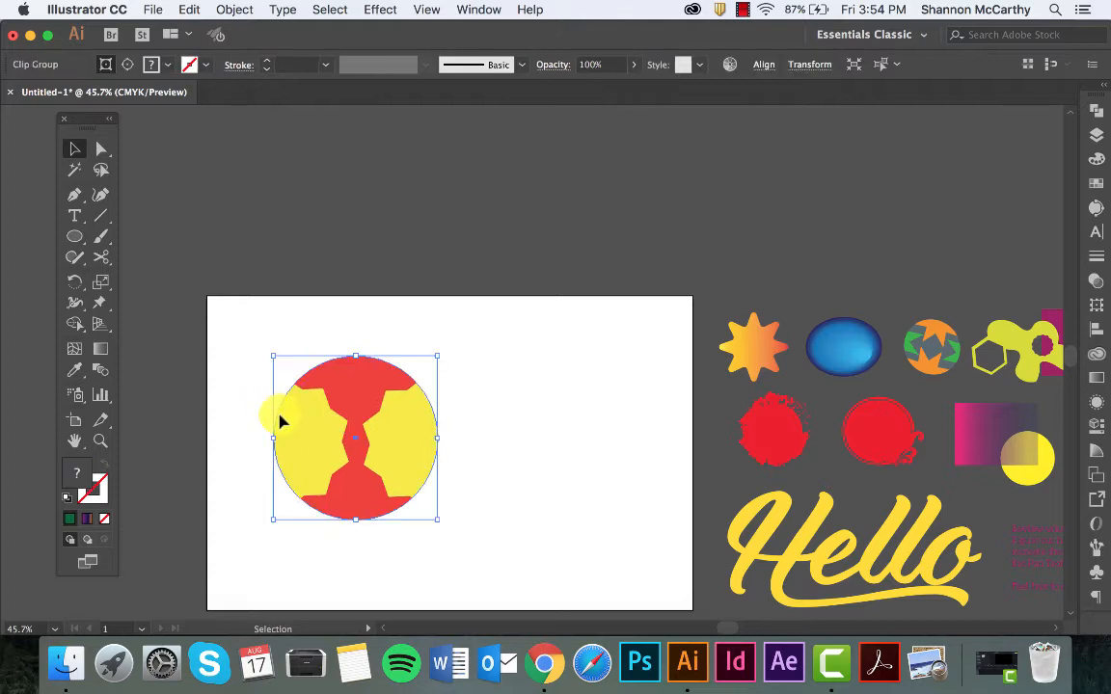
left_click_drag(279, 419, 246, 371)
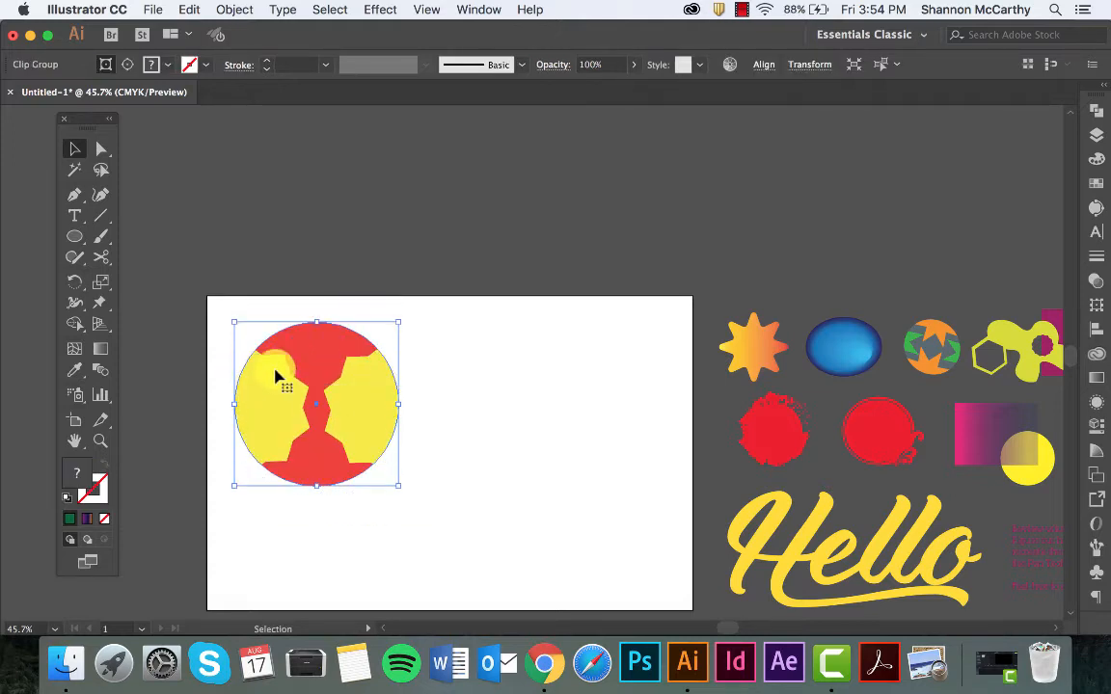
key("super+z")
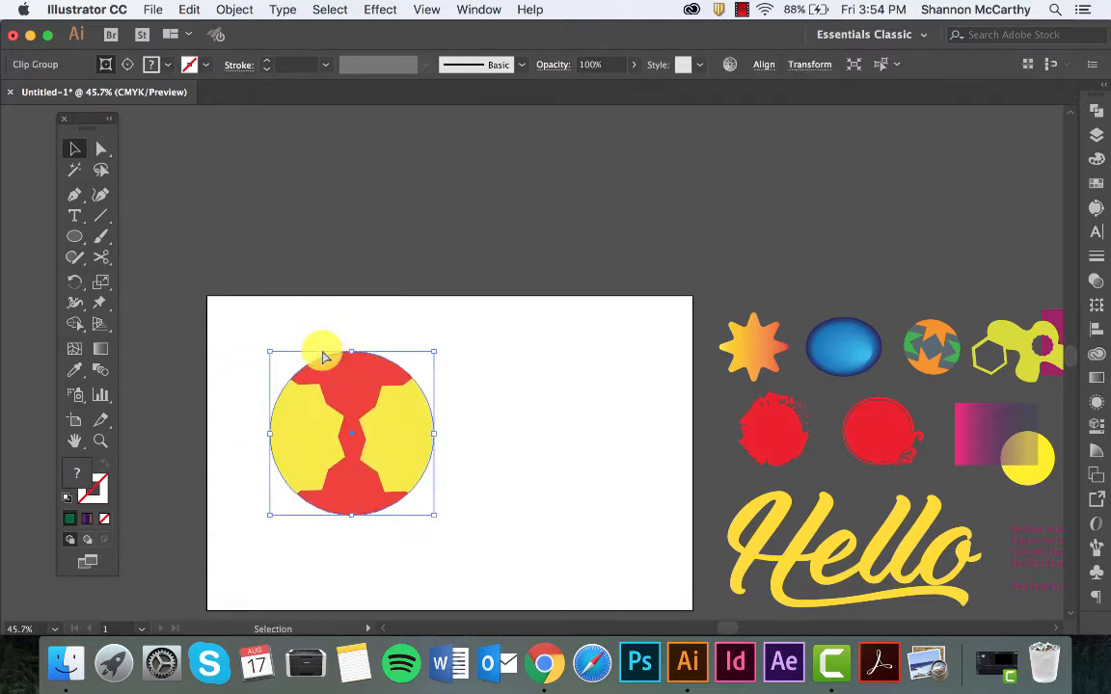
key("alt+super+7")
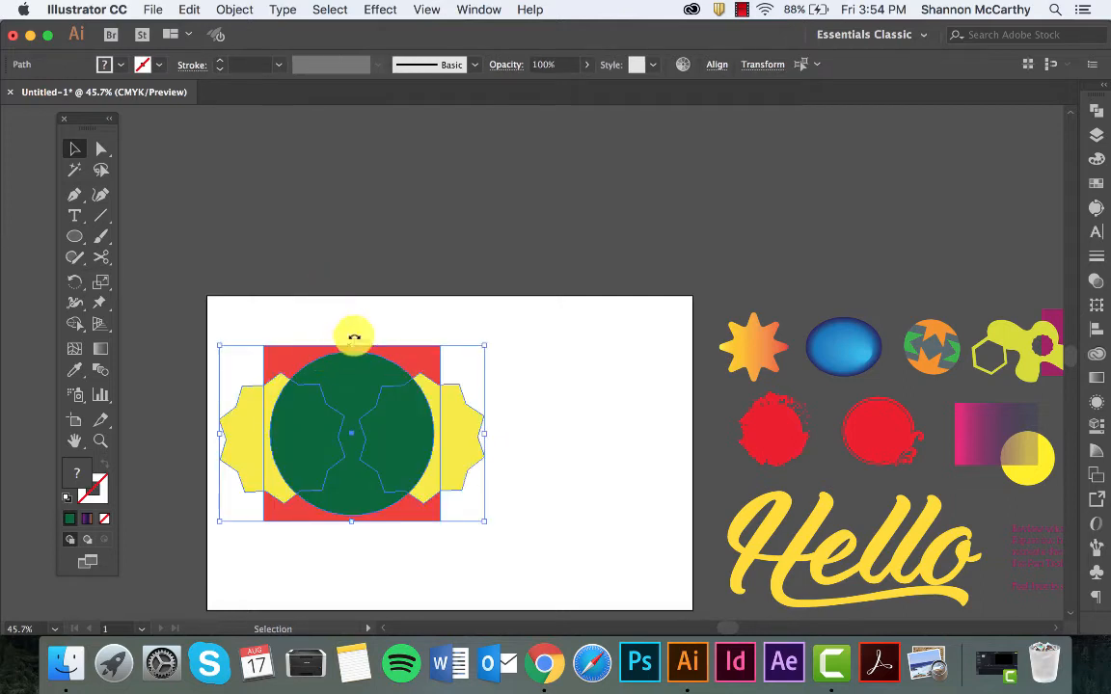
- Clip the red square and both yellow stars to the circle with a new clipping mask
left_click(216, 9)
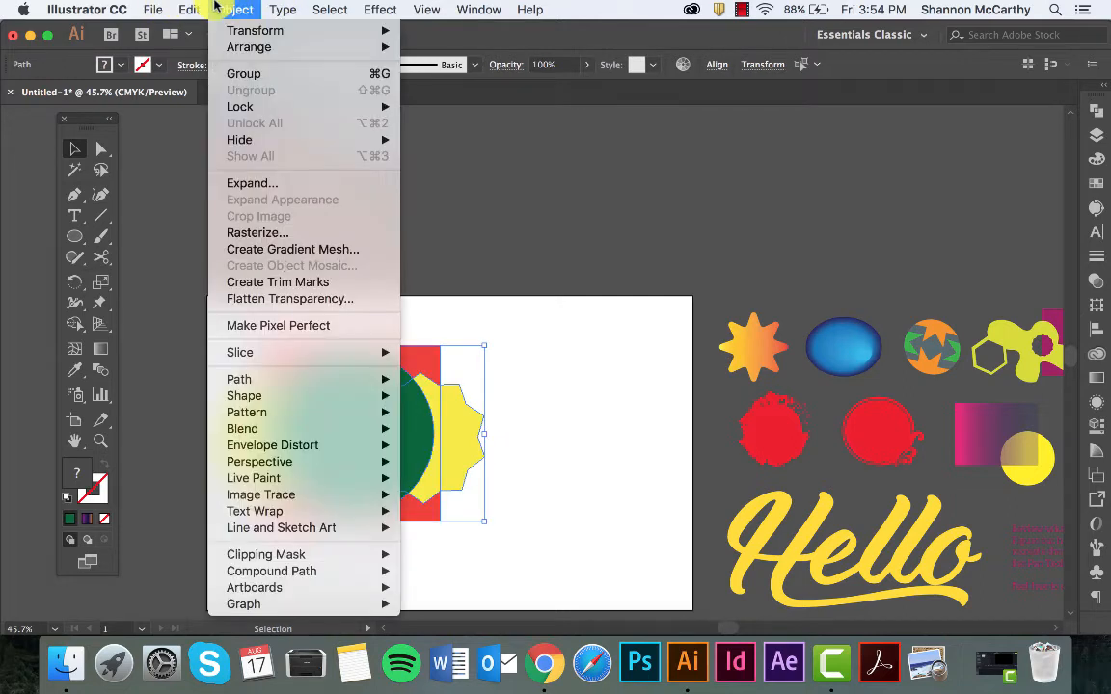
mouse_move(265, 556)
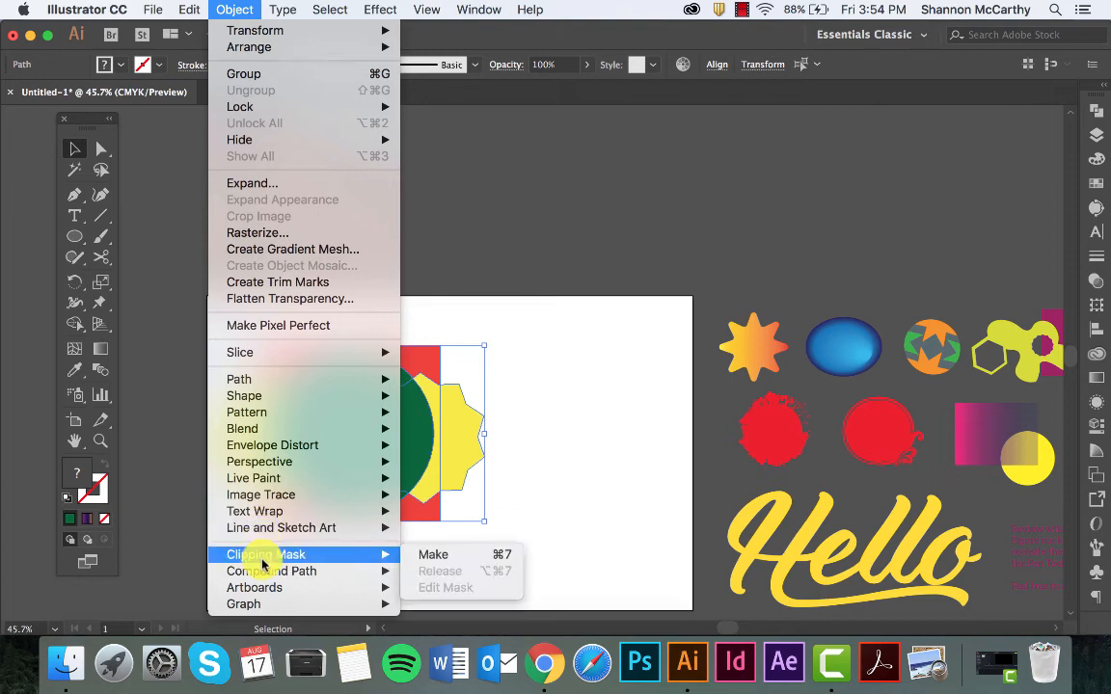
left_click(473, 562)
left_click(478, 555)
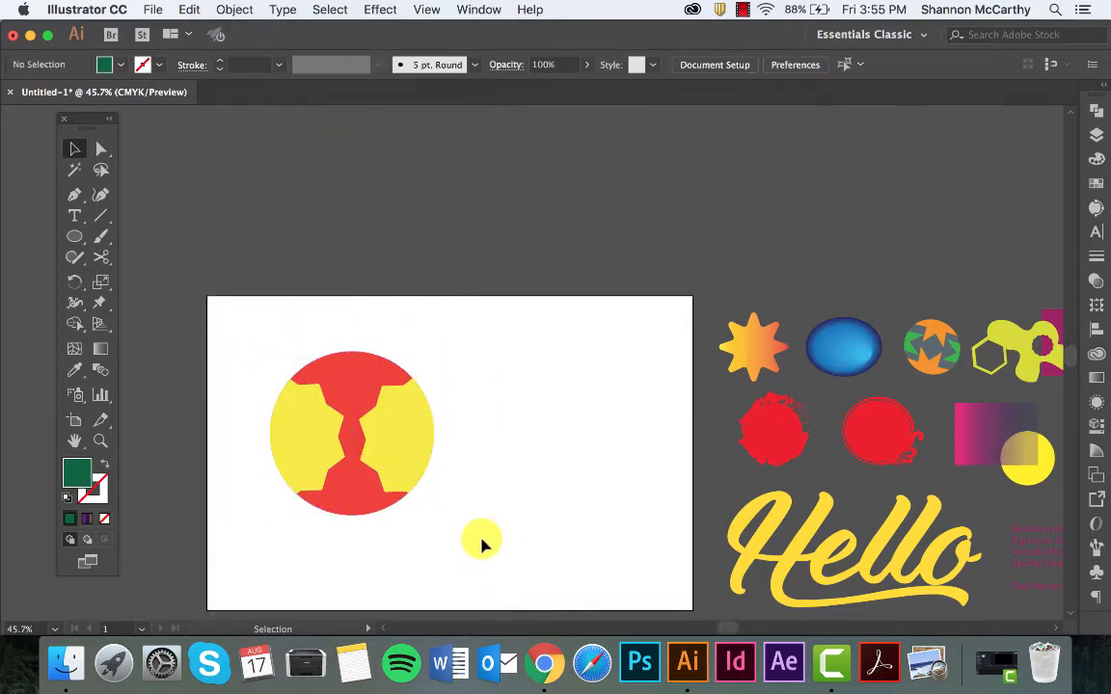
- Duplicate the clipped circle and place the copy beside the original on the right half of the artboard
left_click(371, 439)
left_click(450, 435)
left_click_drag(433, 449, 634, 455)
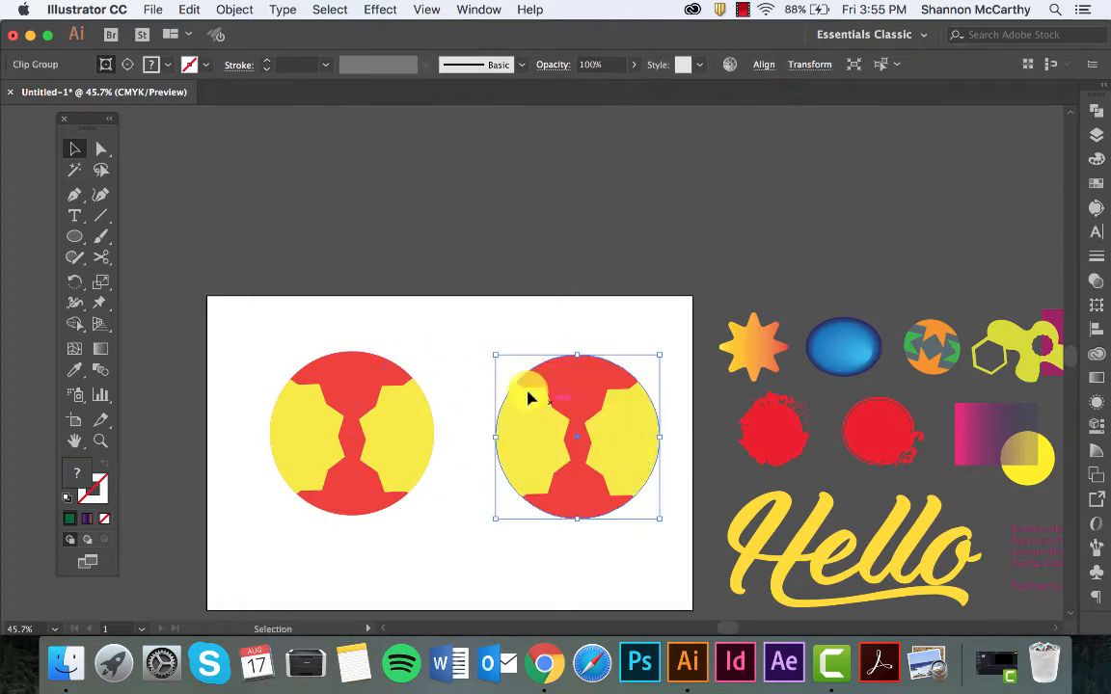
- Open the copied clip group's contents for editing in isolation mode and move the toolbox clear of the isolation breadcrumb
left_click(248, 8)
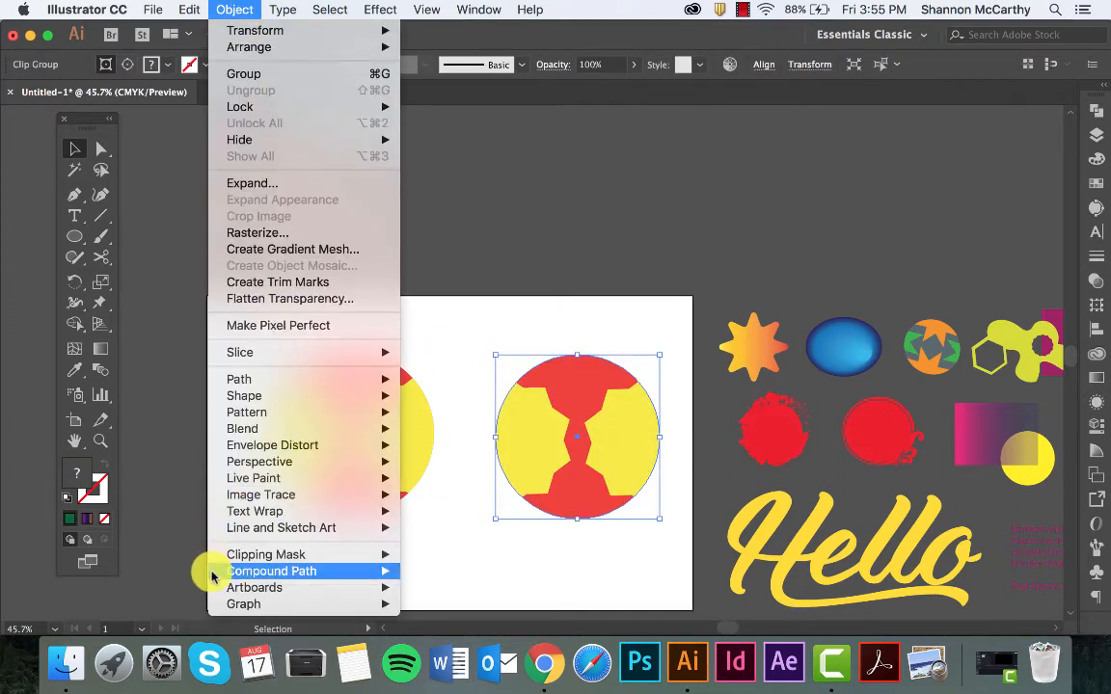
mouse_move(219, 555)
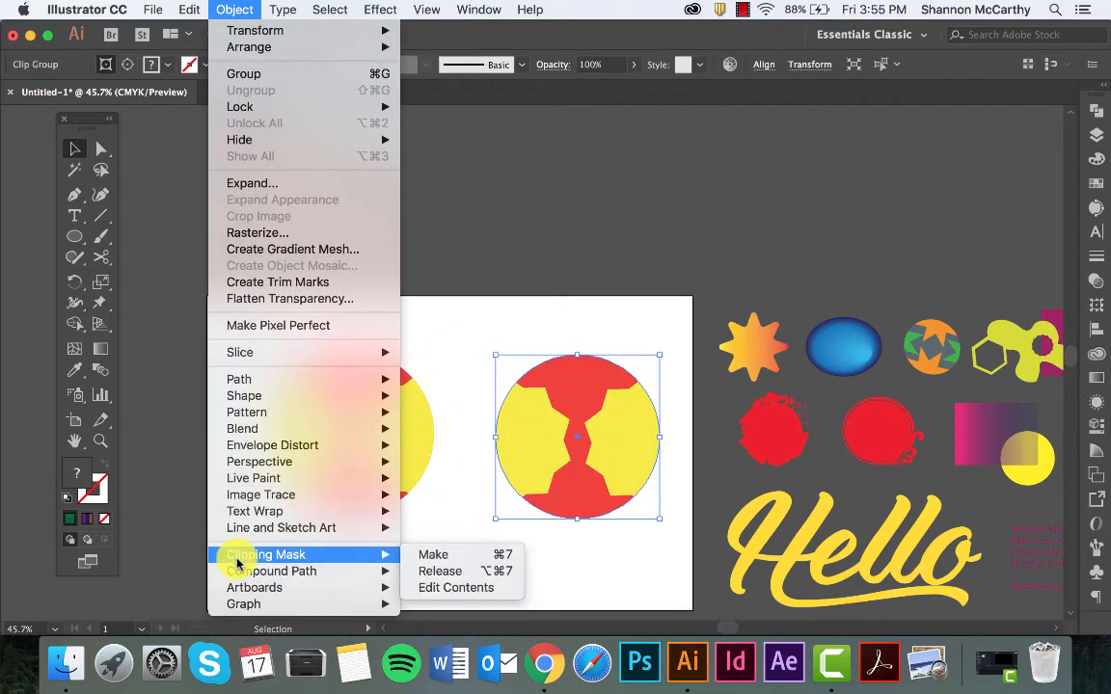
left_click(473, 588)
left_click(565, 328)
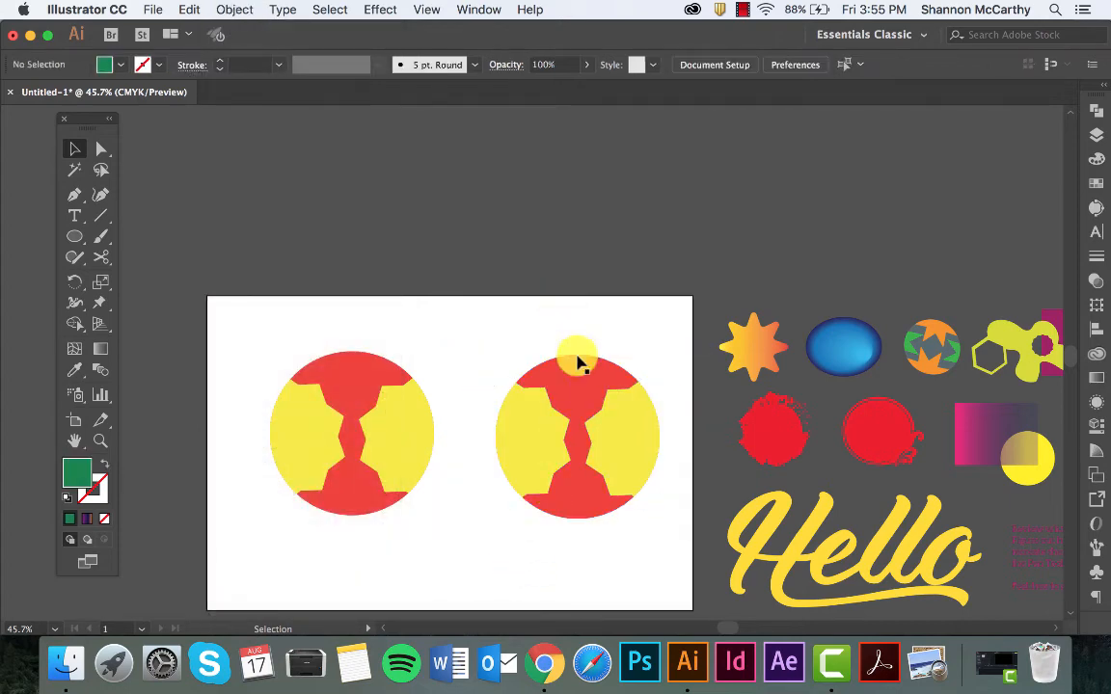
left_click(549, 440)
double_click(543, 437)
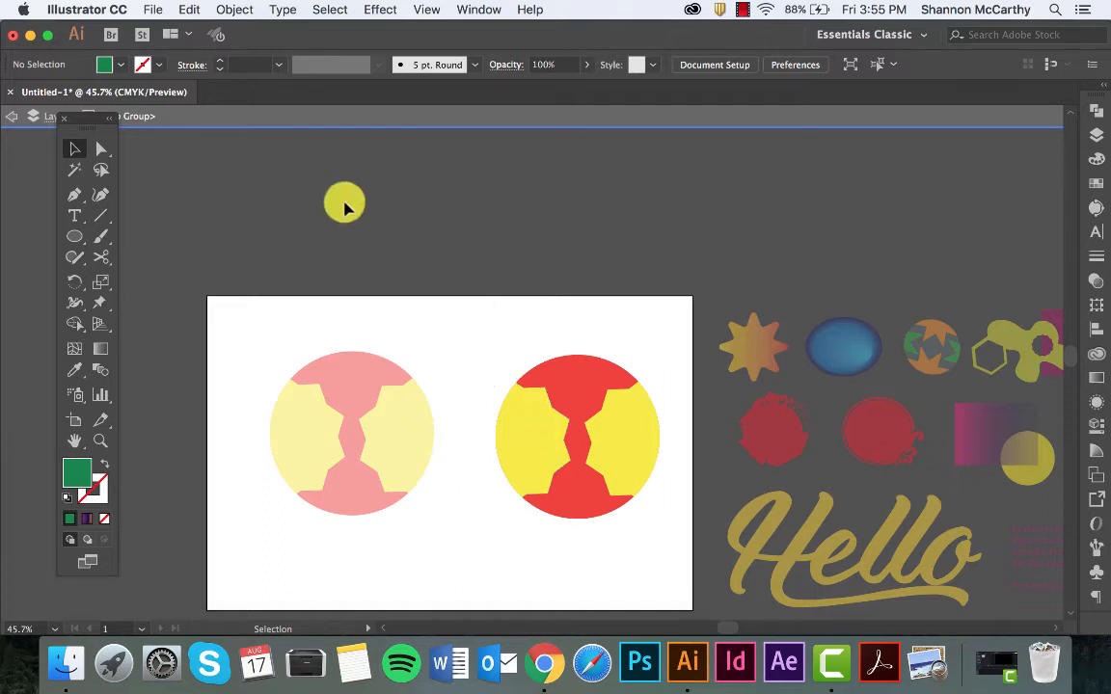
left_click_drag(87, 125, 68, 142)
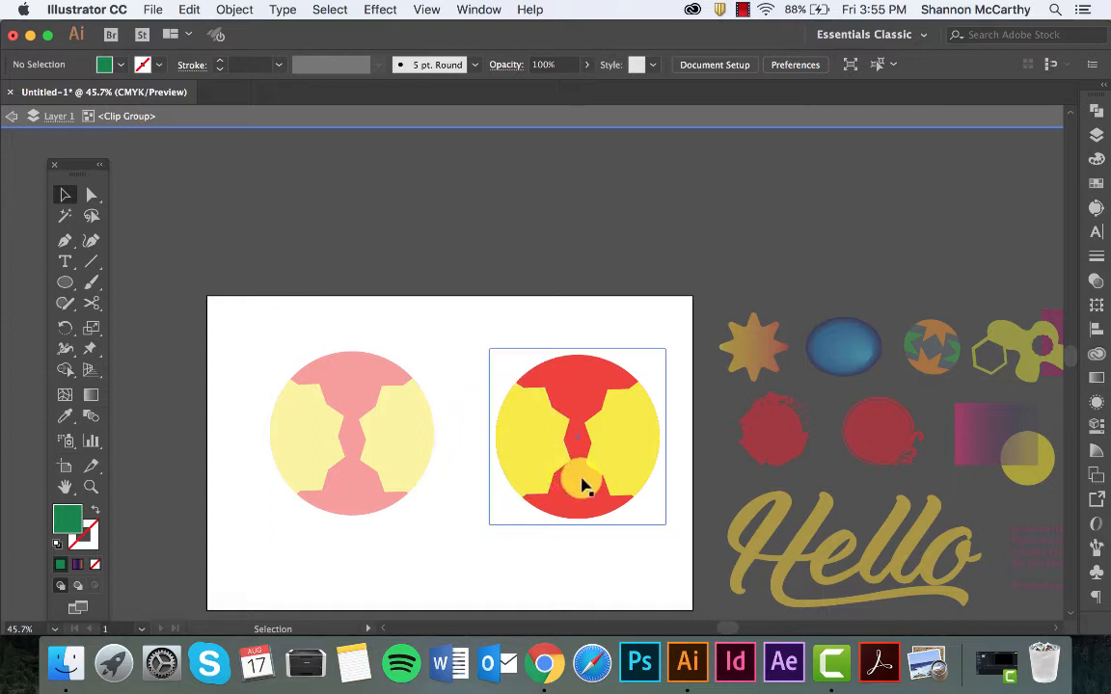
- Recolor the left star inside the copied clip group blue and exit isolation mode
left_click_drag(585, 486, 532, 444)
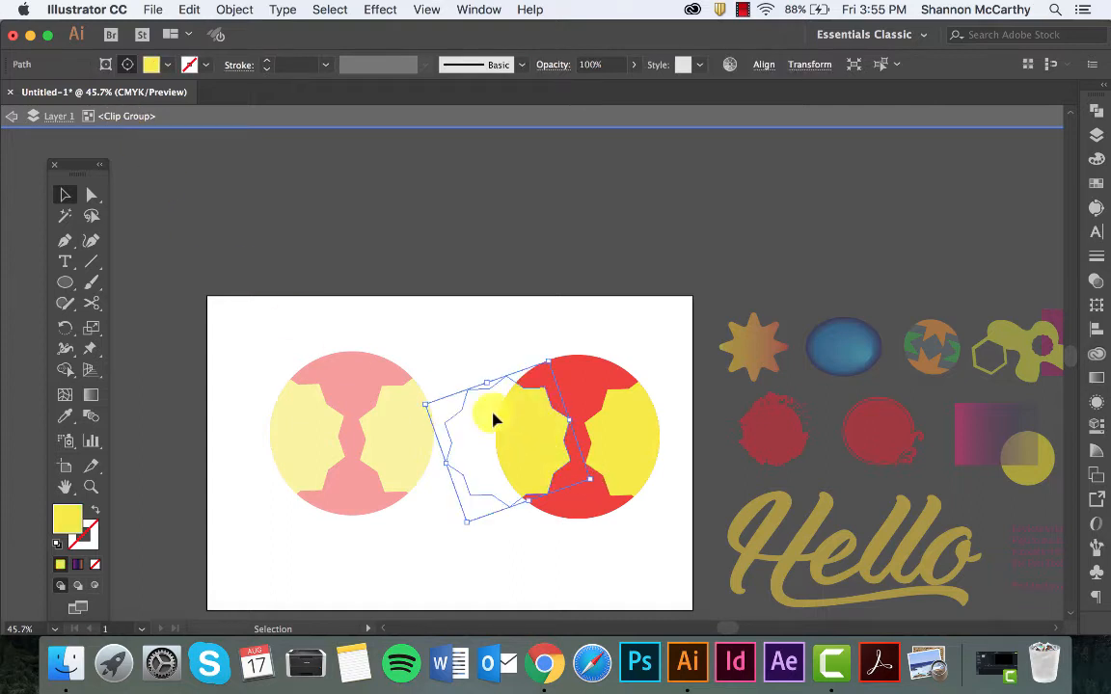
double_click(64, 522)
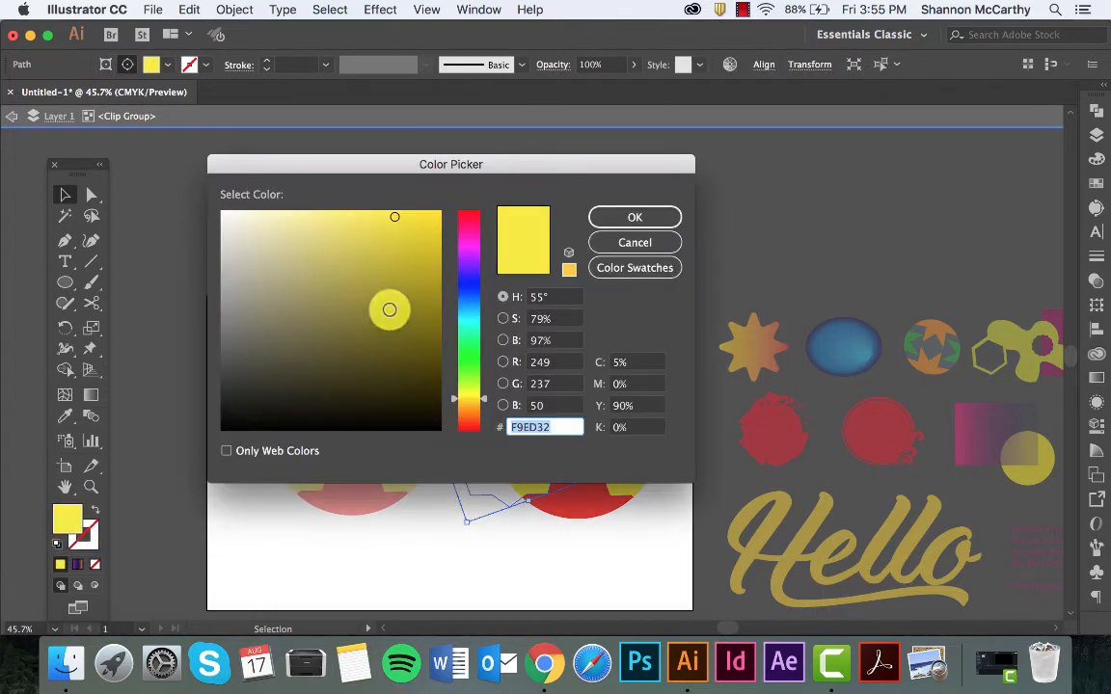
left_click(467, 295)
left_click(660, 218)
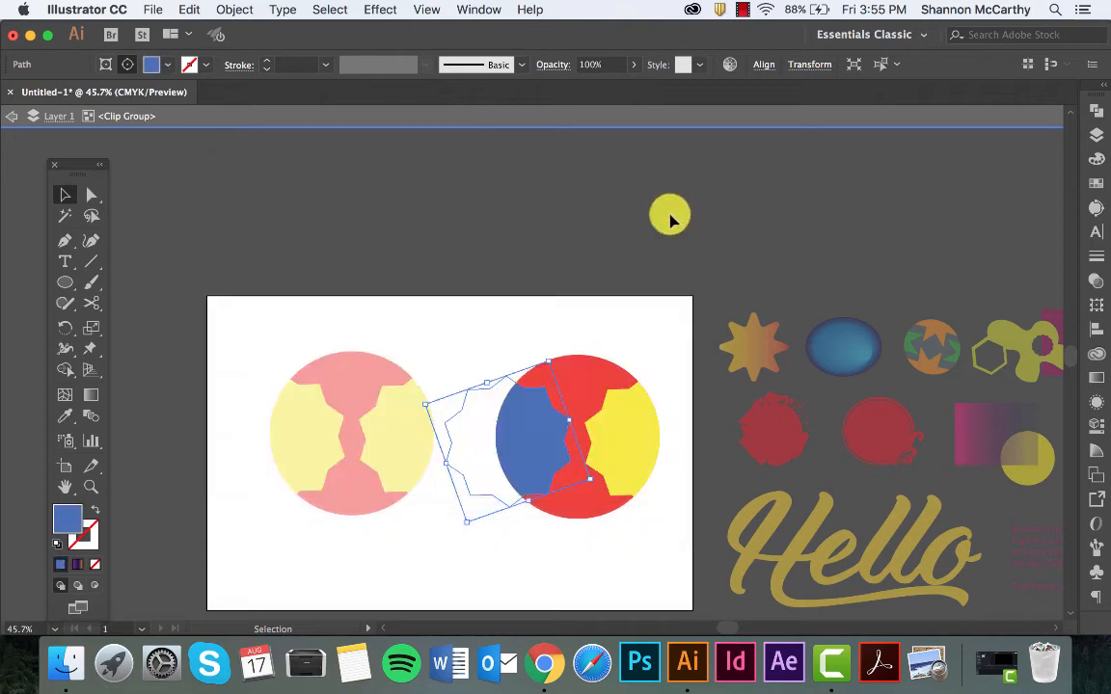
left_click(654, 212)
double_click(675, 241)
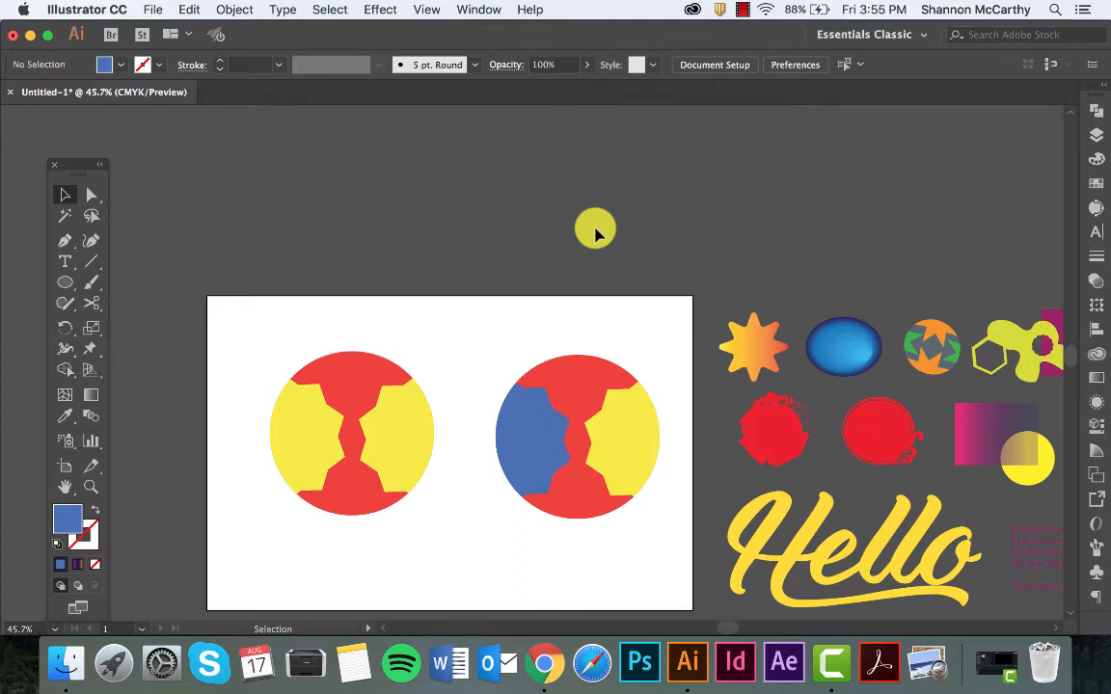
- Open the blue-star clip group's contents for editing and isolate its red square
left_click(647, 426)
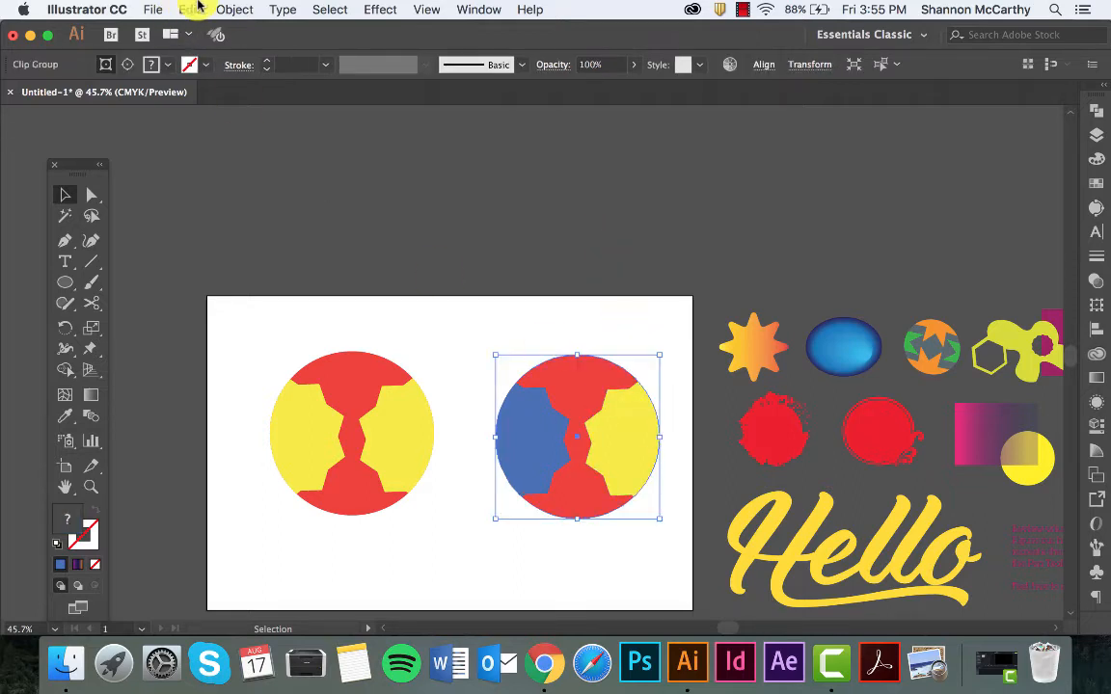
left_click(231, 9)
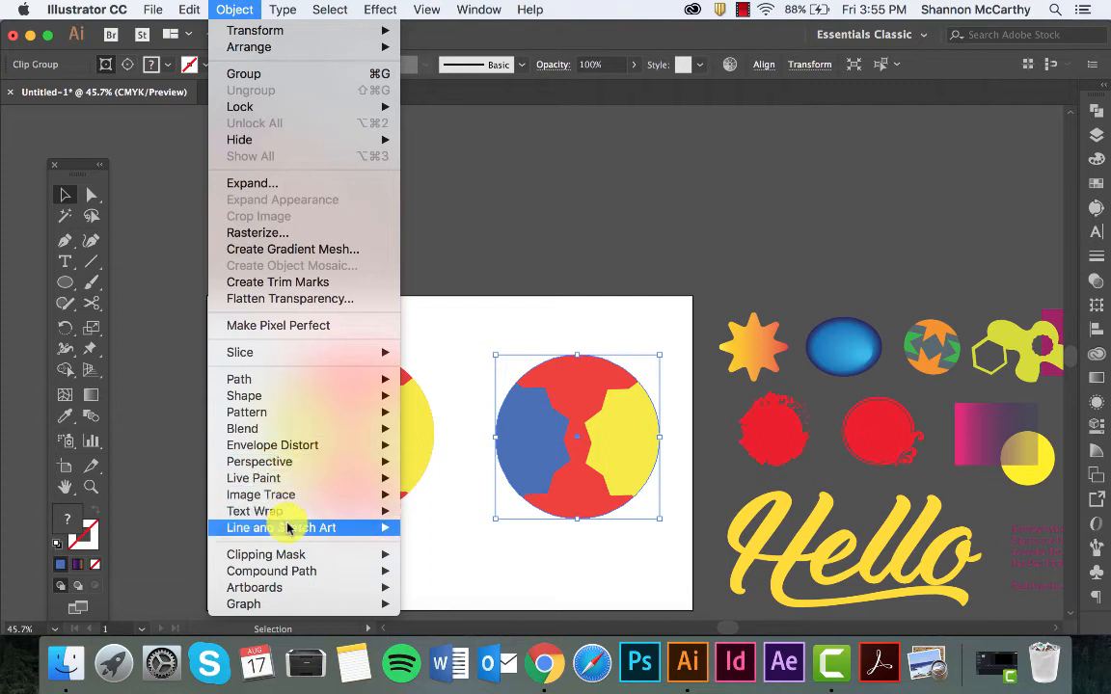
mouse_move(377, 554)
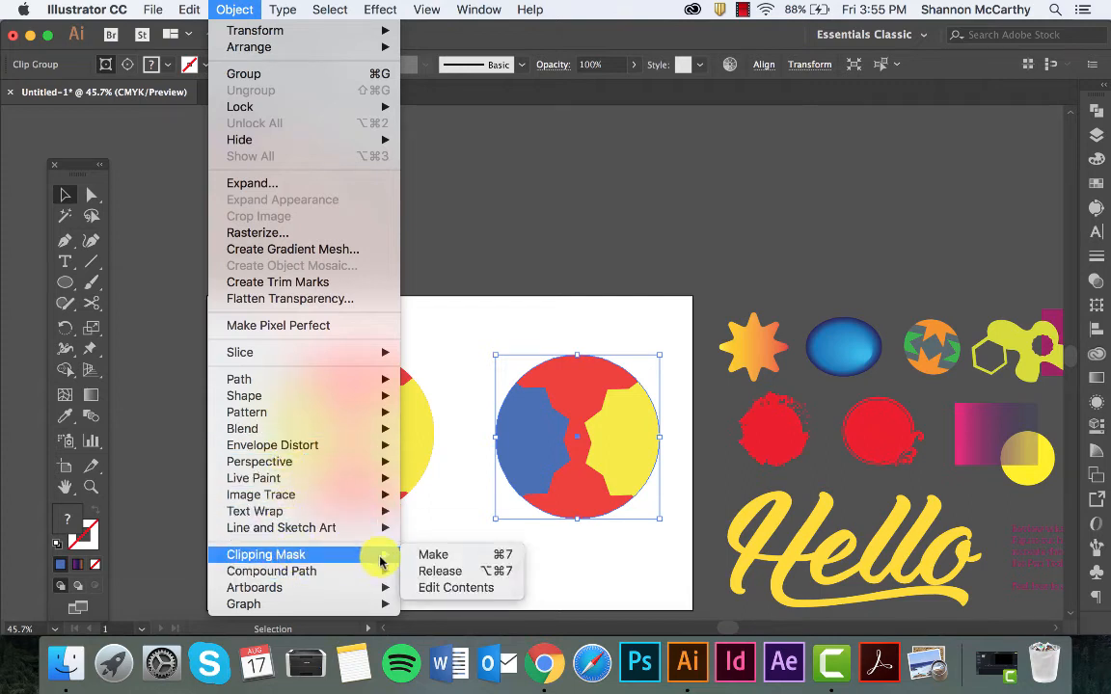
left_click(444, 588)
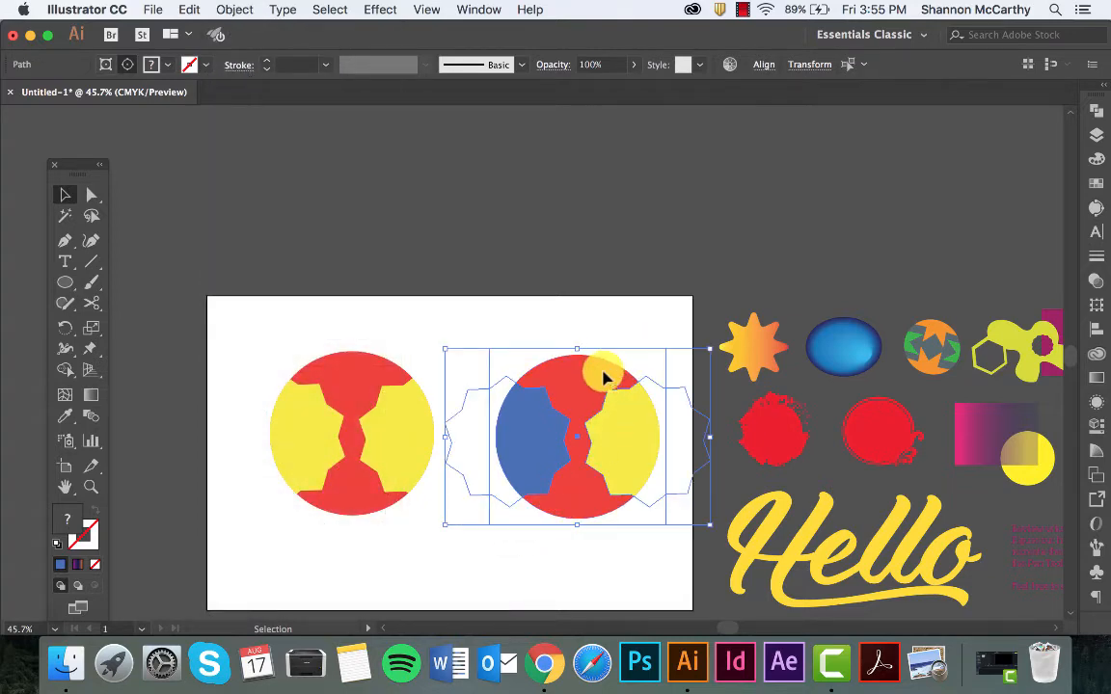
double_click(605, 377)
double_click(574, 377)
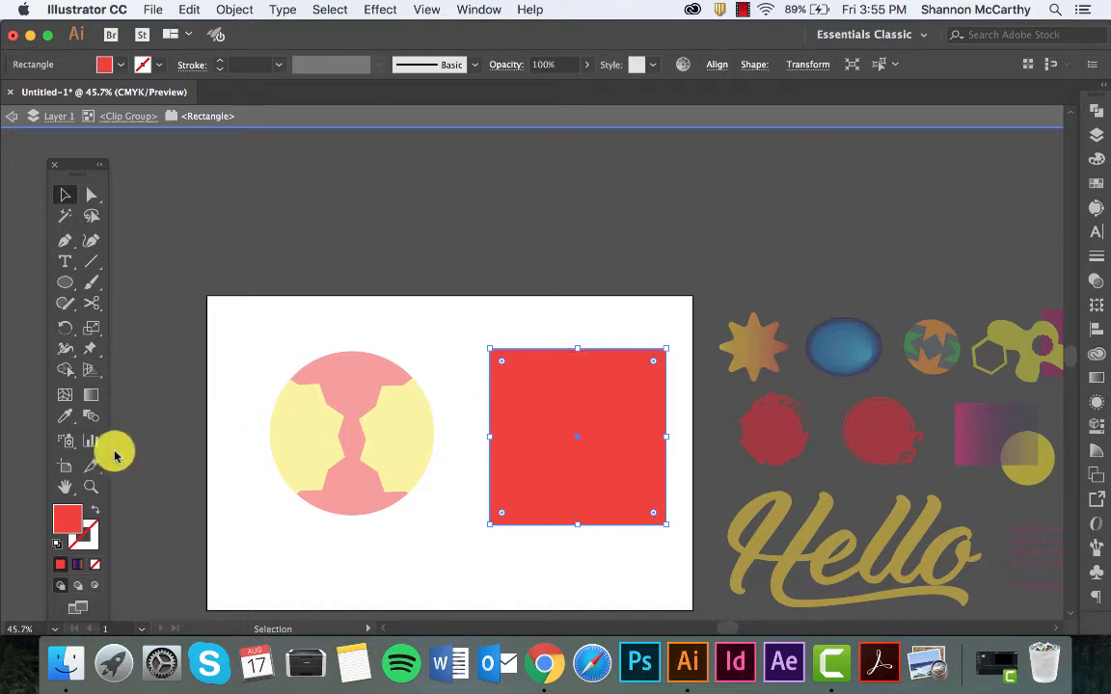
- Recolor the isolated square green with the color 37ED44 and exit isolation mode
double_click(58, 519)
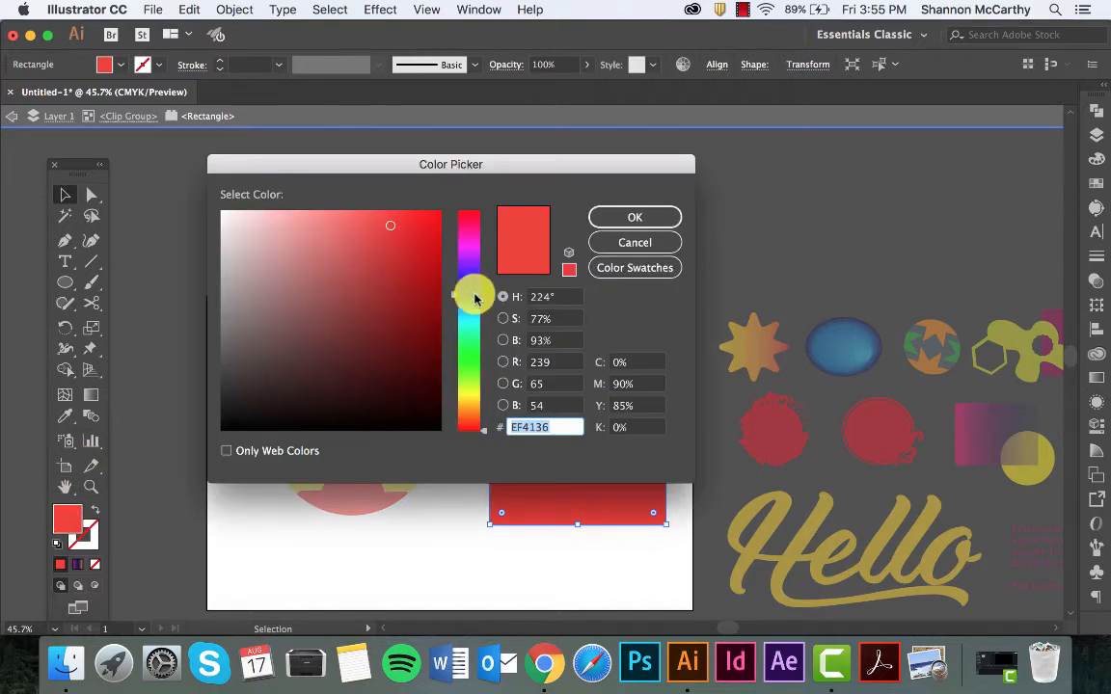
left_click_drag(470, 292, 469, 356)
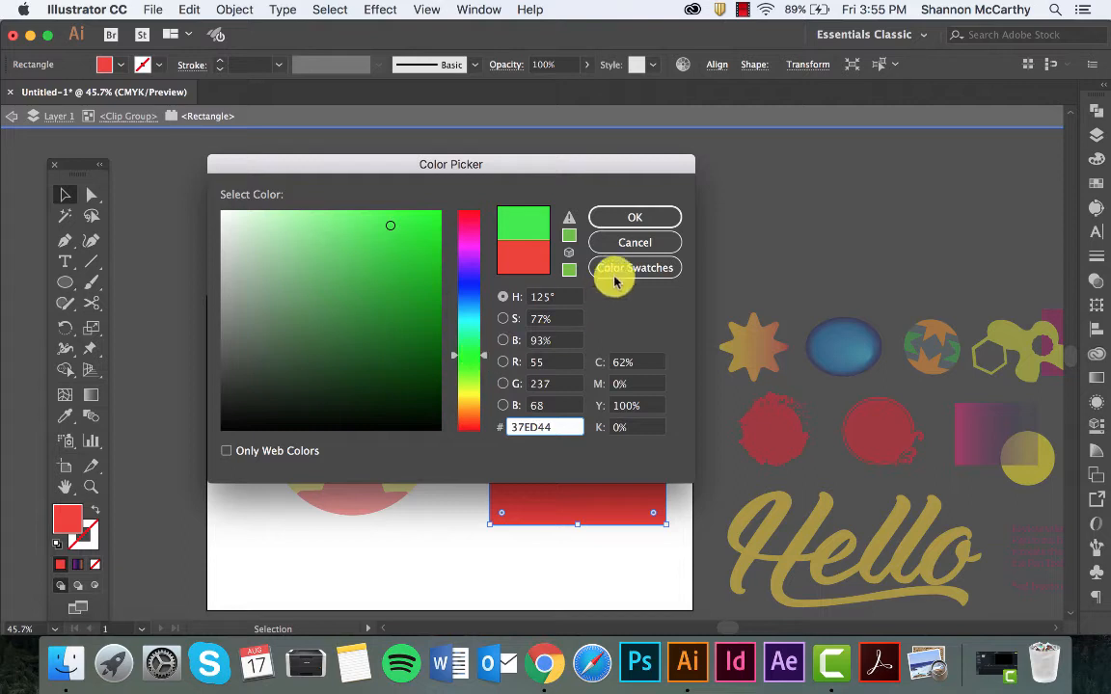
left_click(609, 218)
double_click(605, 229)
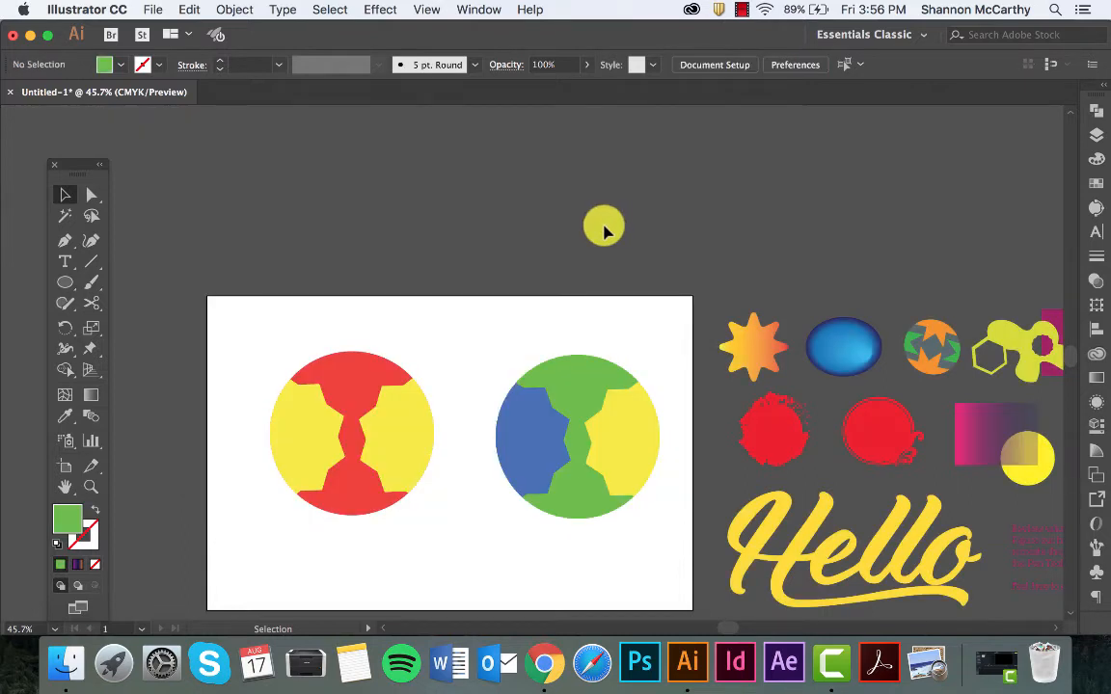
- Release the clipping mask on the green, blue and yellow clip group and deselect the freed shapes
left_click(618, 376)
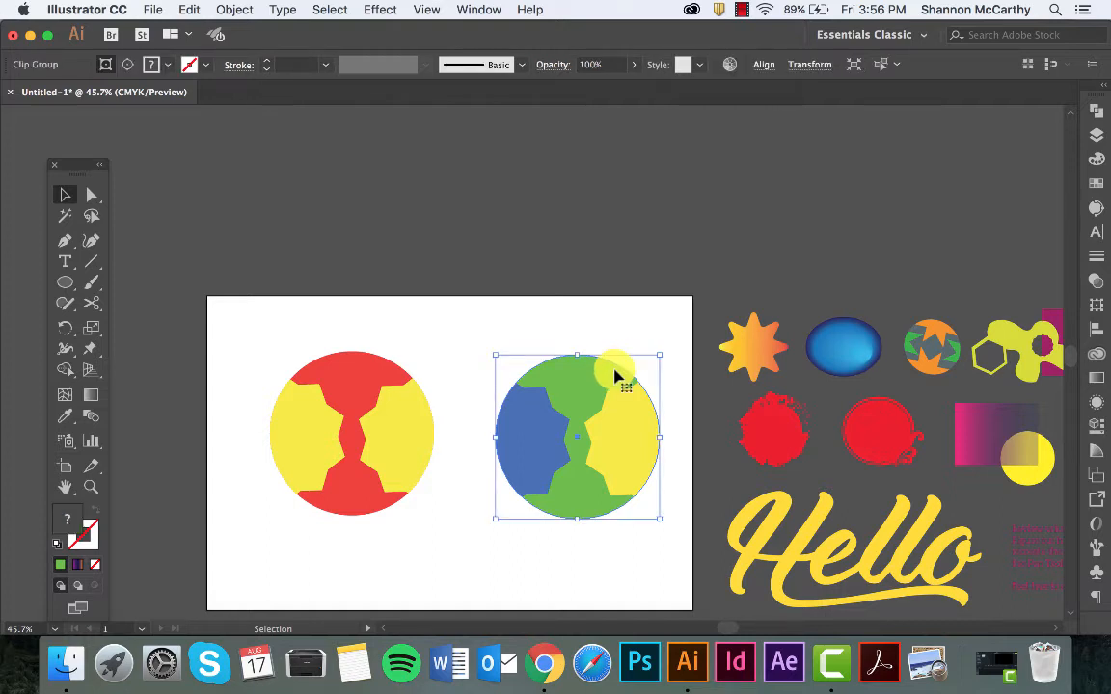
left_click(236, 8)
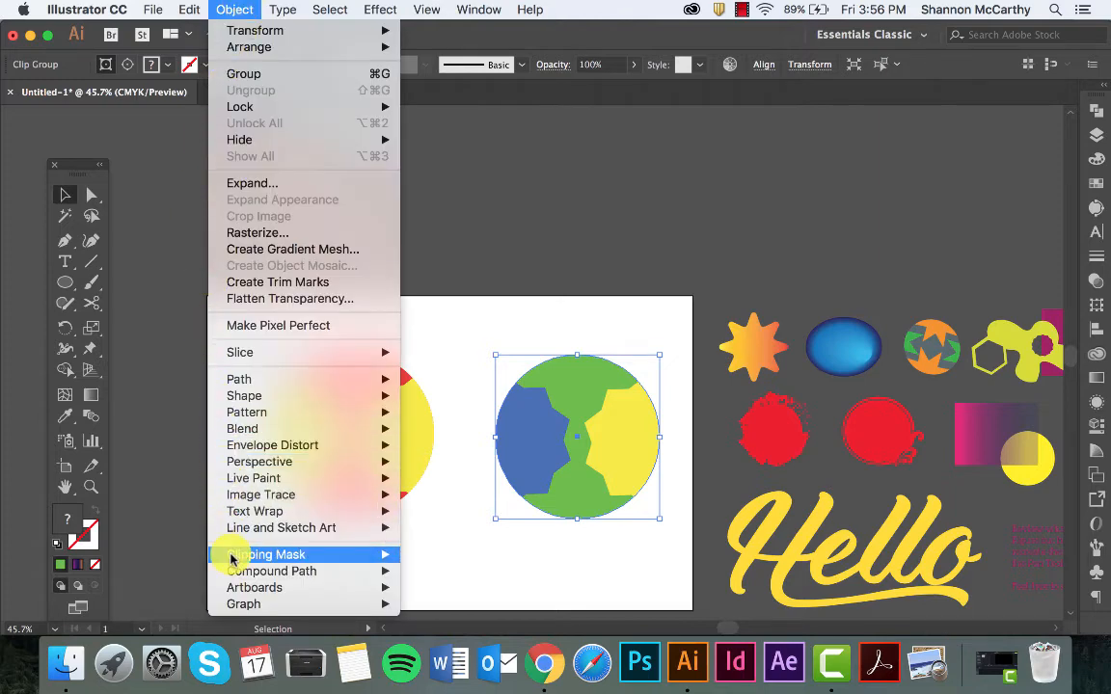
mouse_move(228, 556)
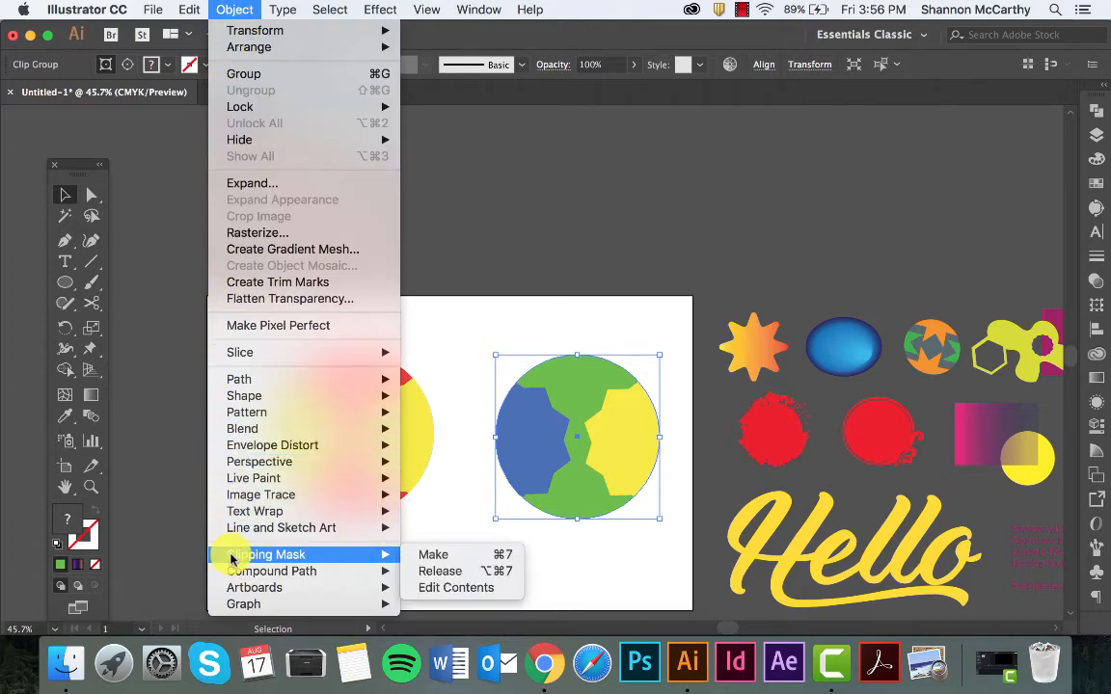
left_click(436, 570)
left_click(634, 236)
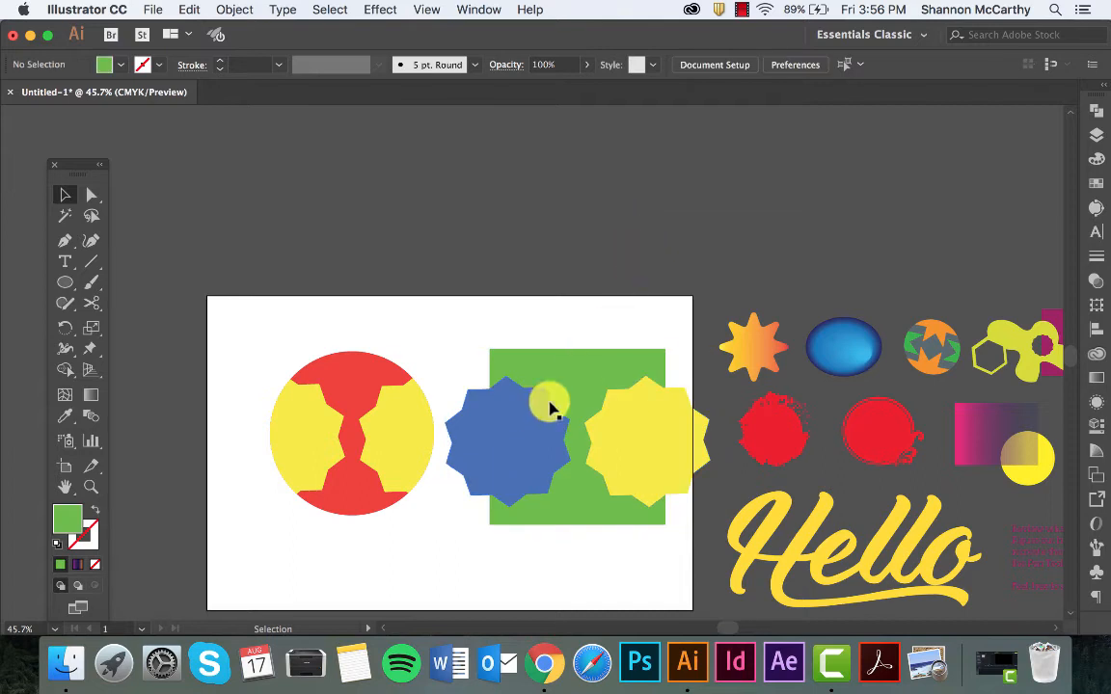
- Move the released unfilled circle above the artboard and give it the default white fill and black stroke
left_click_drag(511, 417, 598, 196)
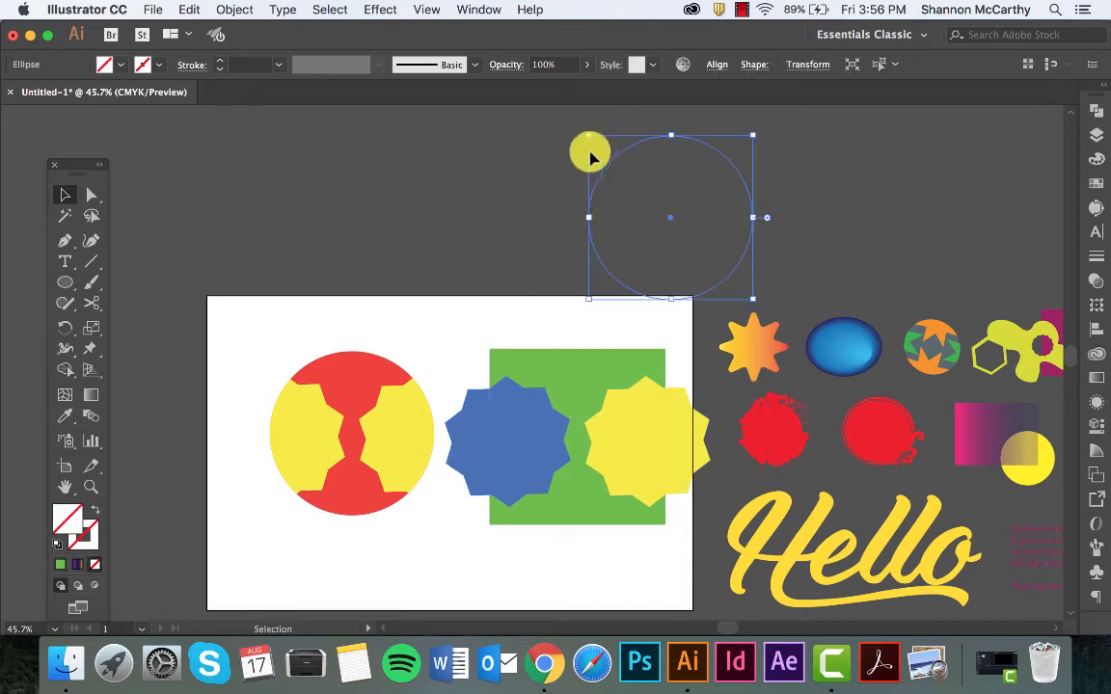
left_click_drag(587, 152, 605, 154)
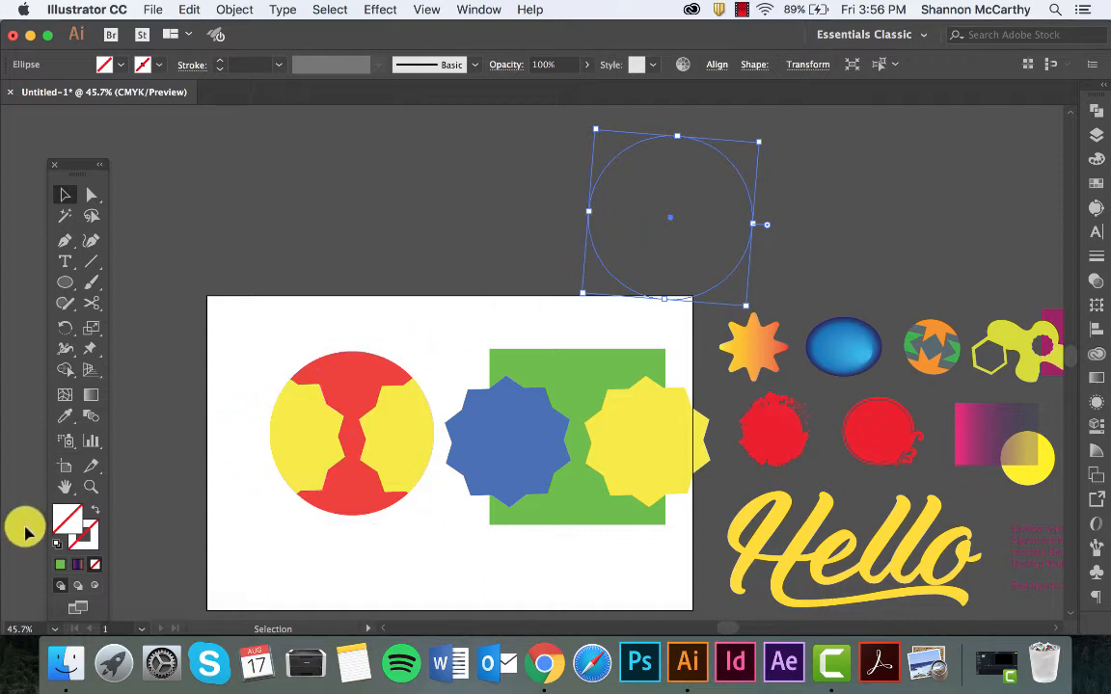
left_click(56, 544)
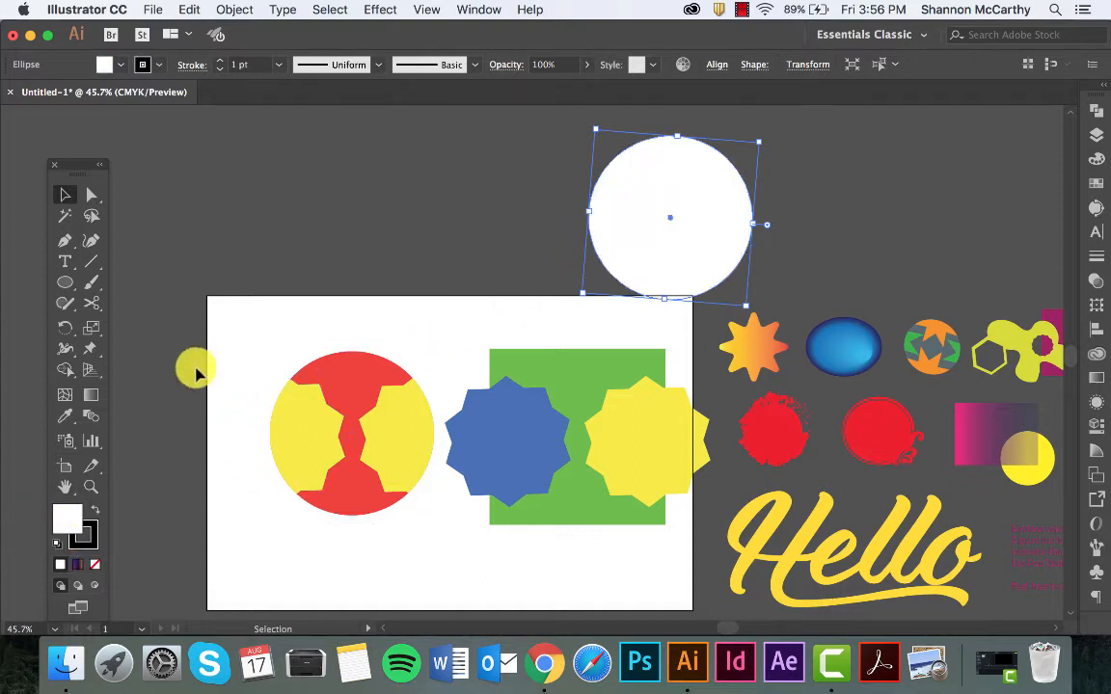
left_click(325, 245)
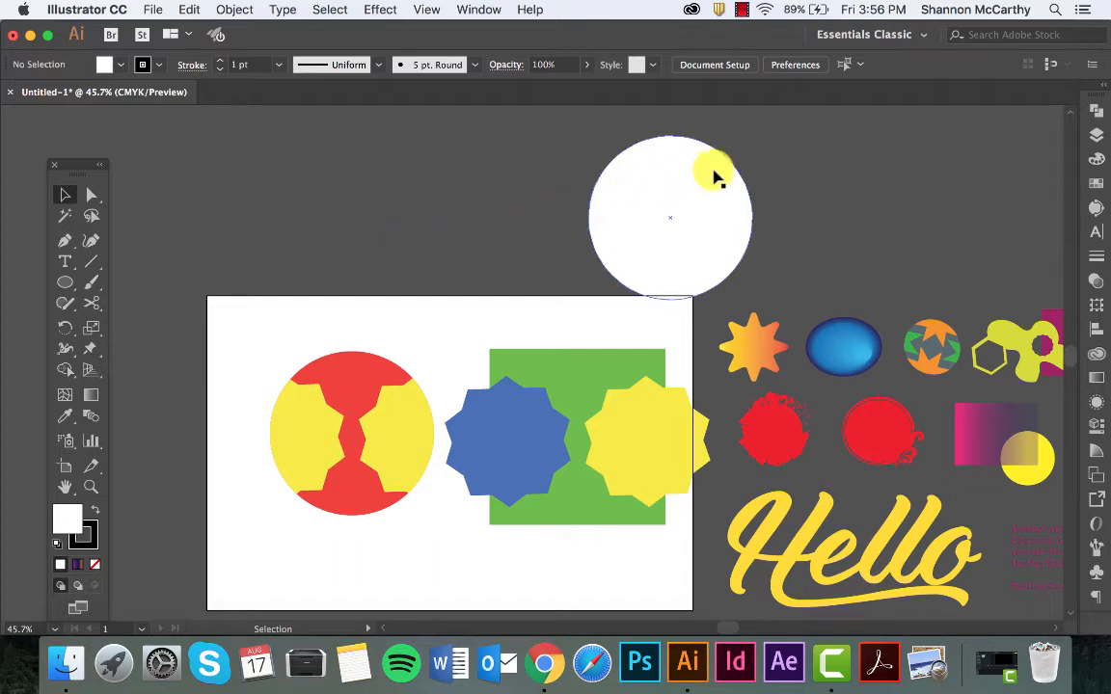
- Spread the released circle, yellow star, blue star and green square out in a row above the artboard
left_click_drag(661, 181, 728, 169)
left_click_drag(615, 434, 566, 218)
left_click_drag(539, 461, 374, 154)
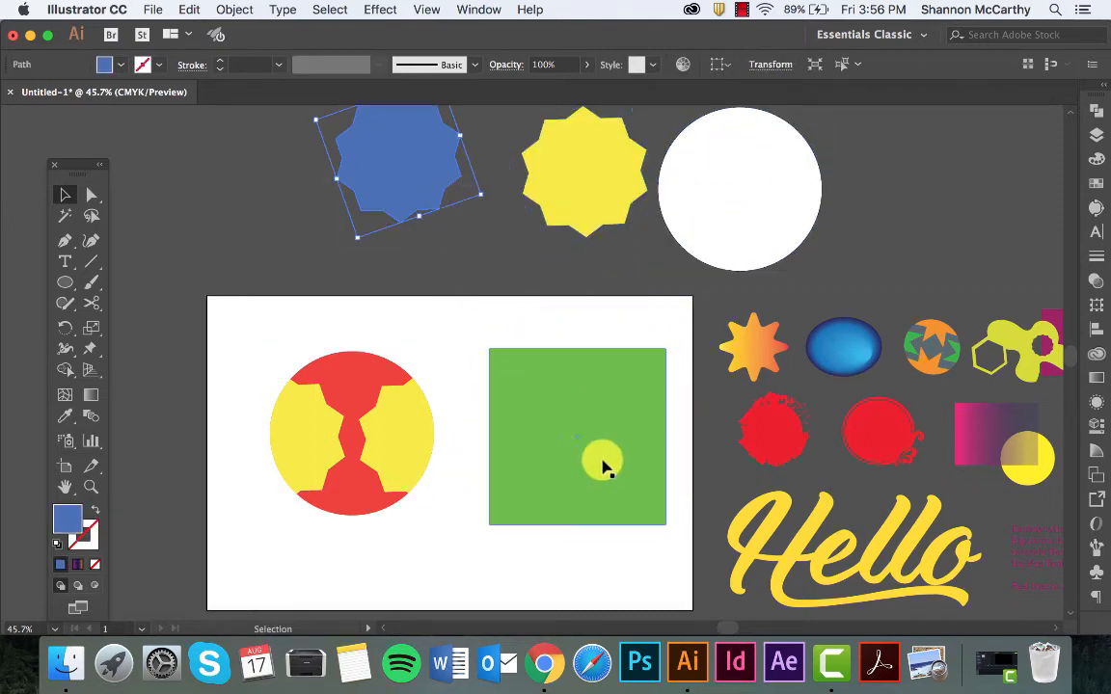
left_click_drag(602, 466, 175, 124)
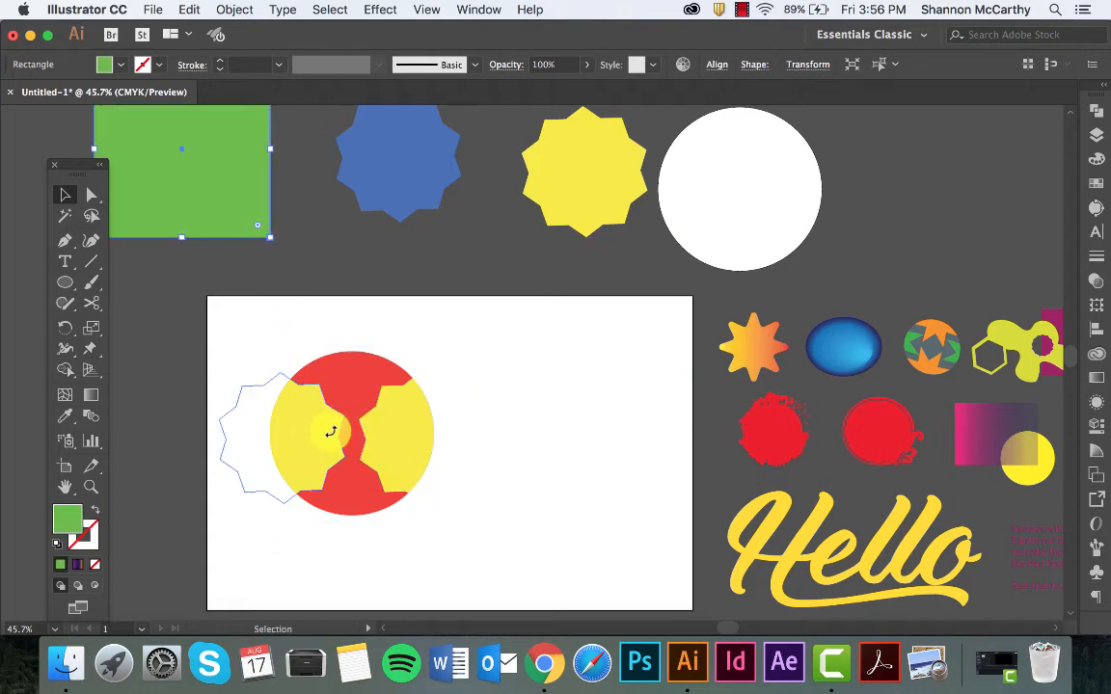
left_click_drag(368, 373, 290, 407)
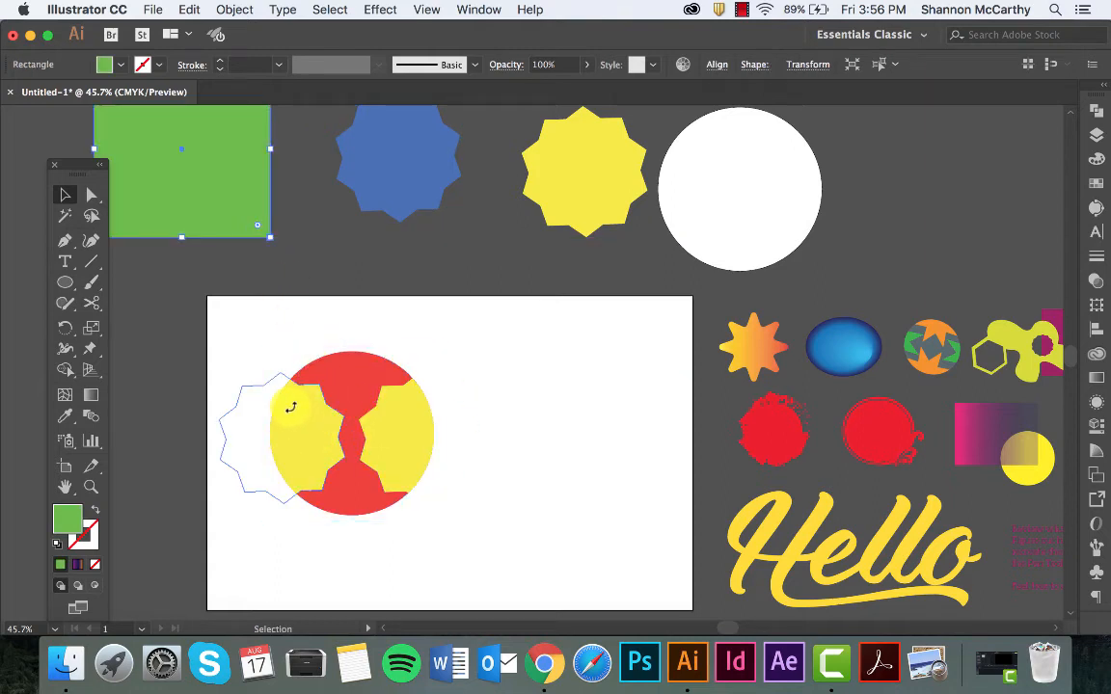
left_click(221, 324)
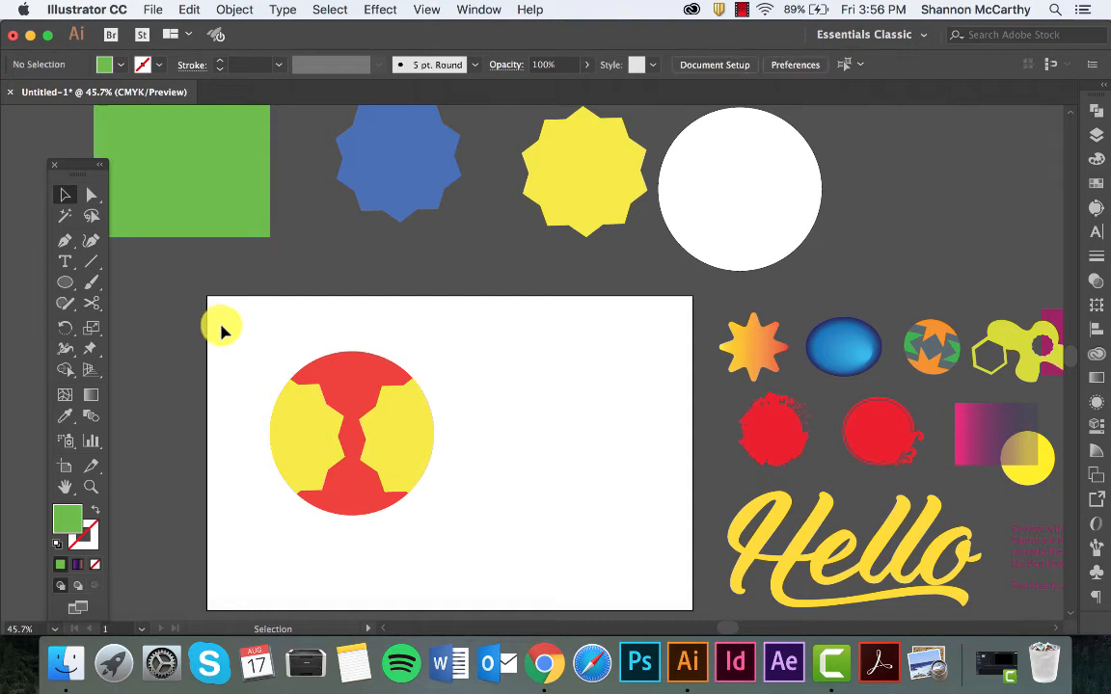
left_click(249, 8)
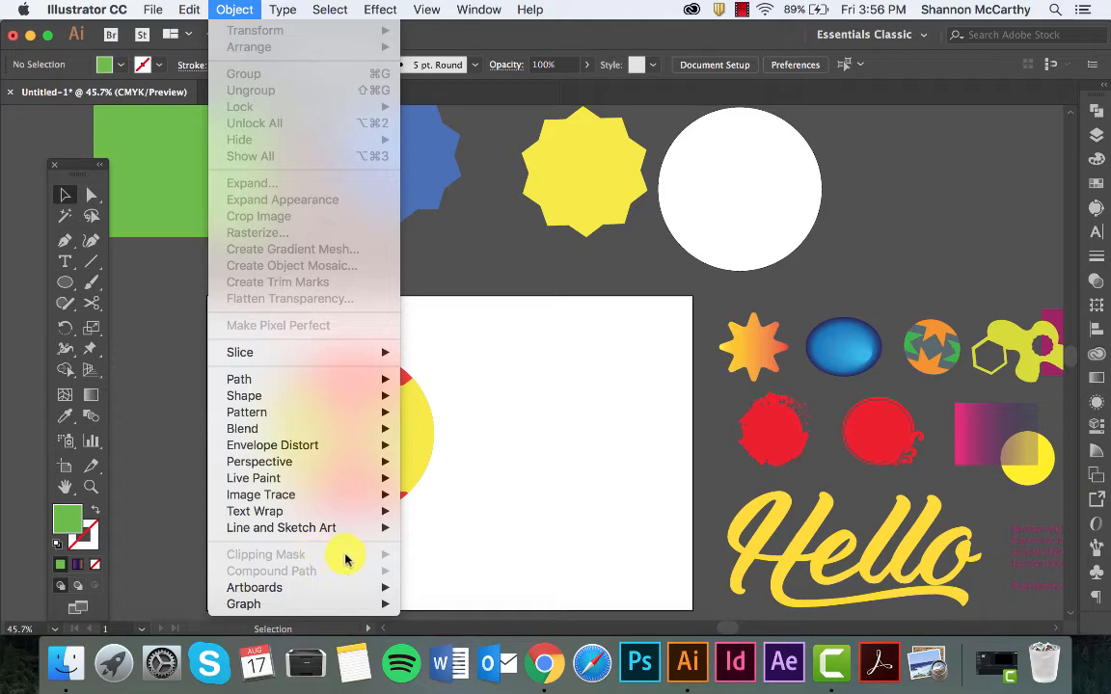
left_click(511, 493)
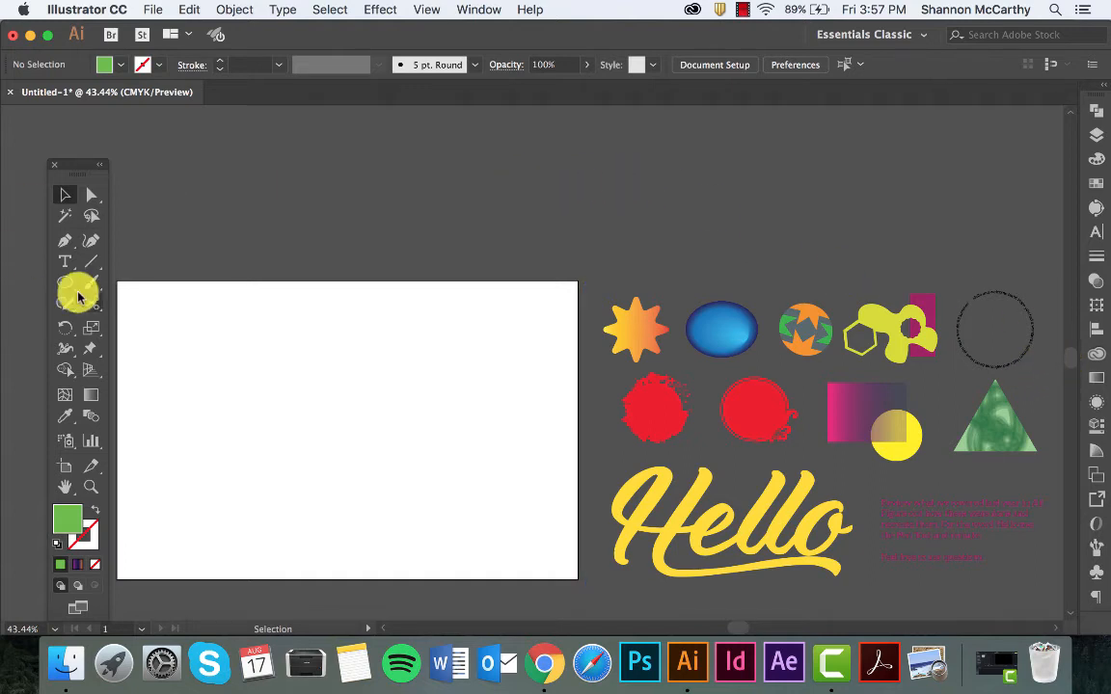
- Draw a large green square with the Rectangle tool on the empty artboard and return to the Selection tool
left_click_drag(79, 297, 139, 285)
left_click_drag(227, 330, 250, 378)
left_click_drag(355, 485, 432, 533)
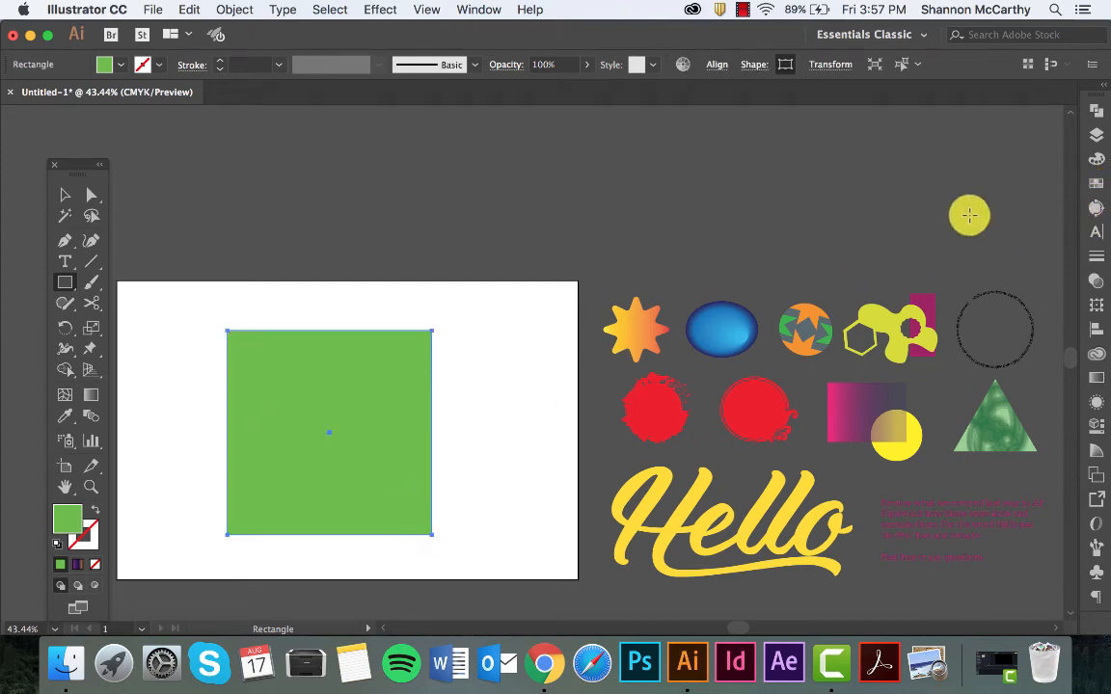
key("v")
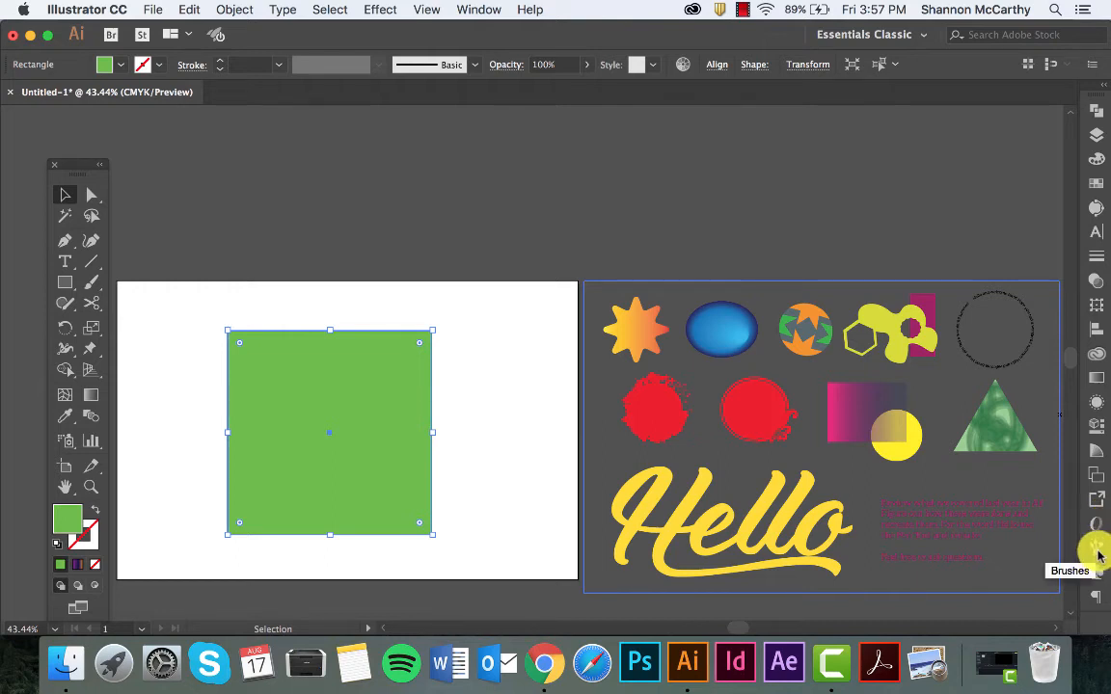
- Open the Artistic_Ink brush library from the Brushes panel while the green square is selected
left_click(1097, 552)
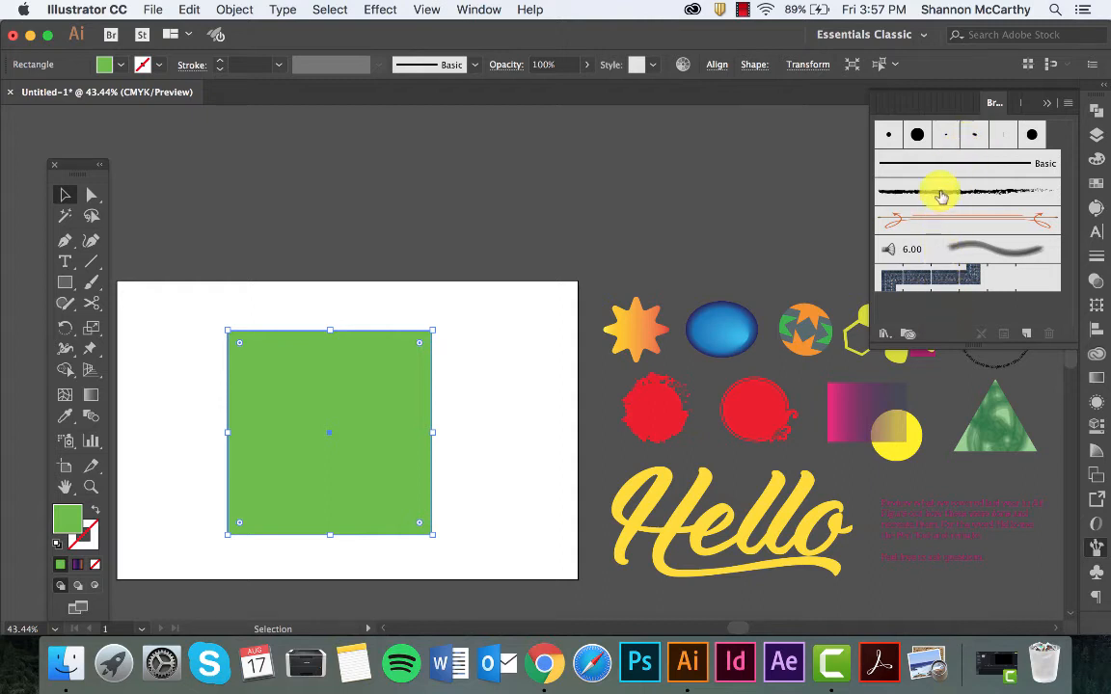
left_click(1072, 105)
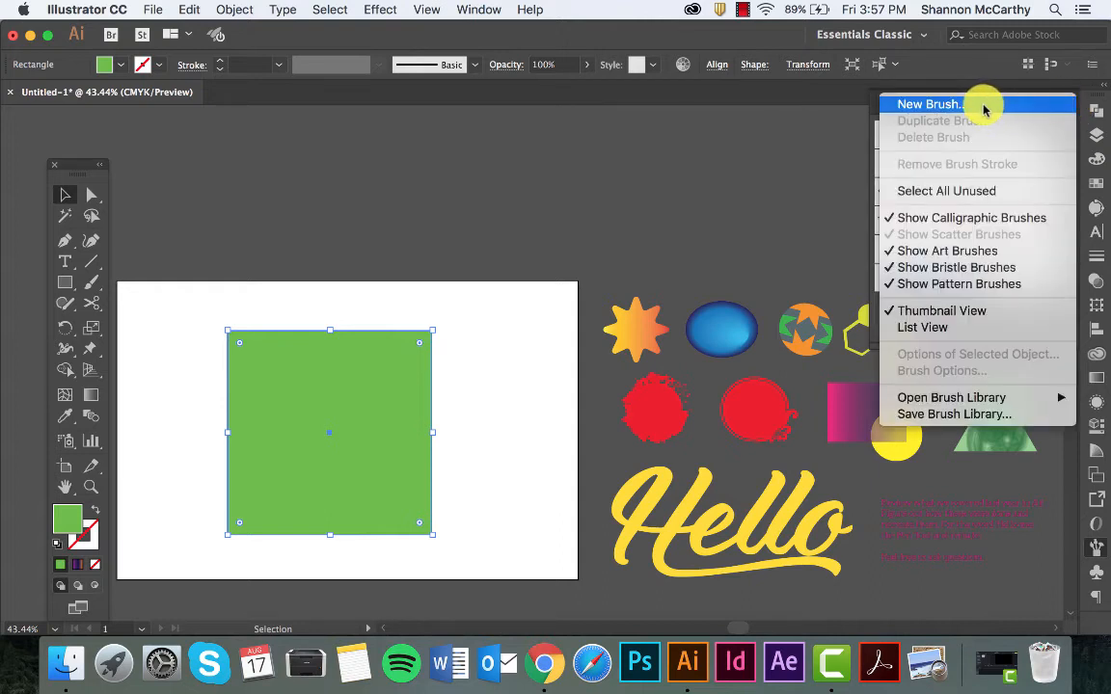
mouse_move(954, 400)
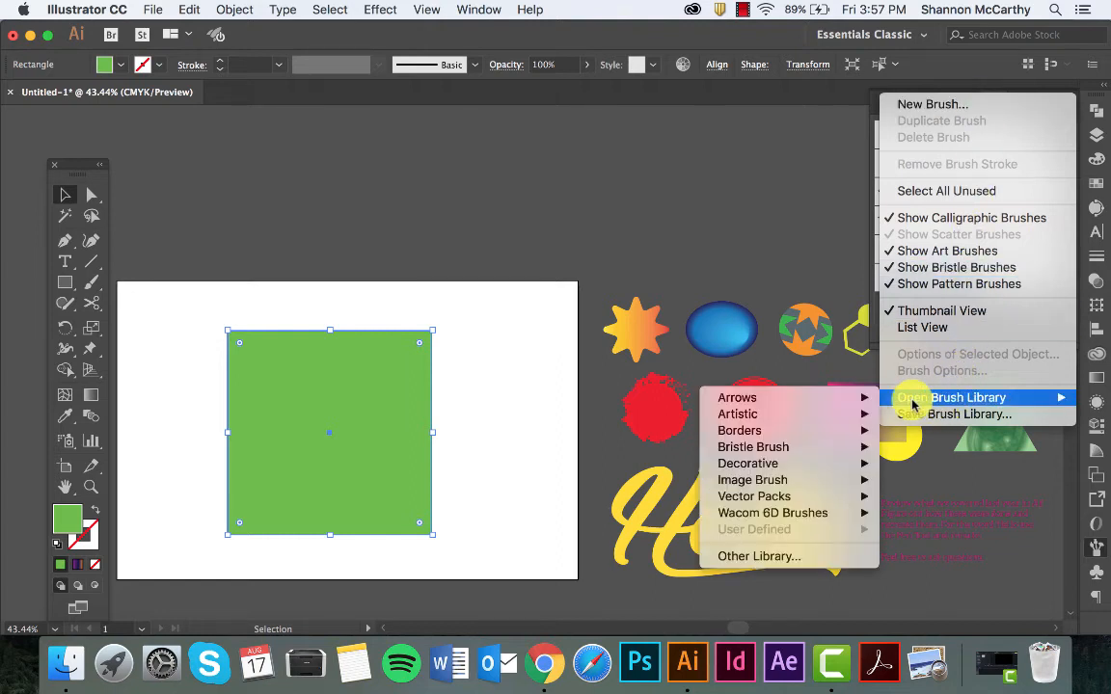
mouse_move(769, 415)
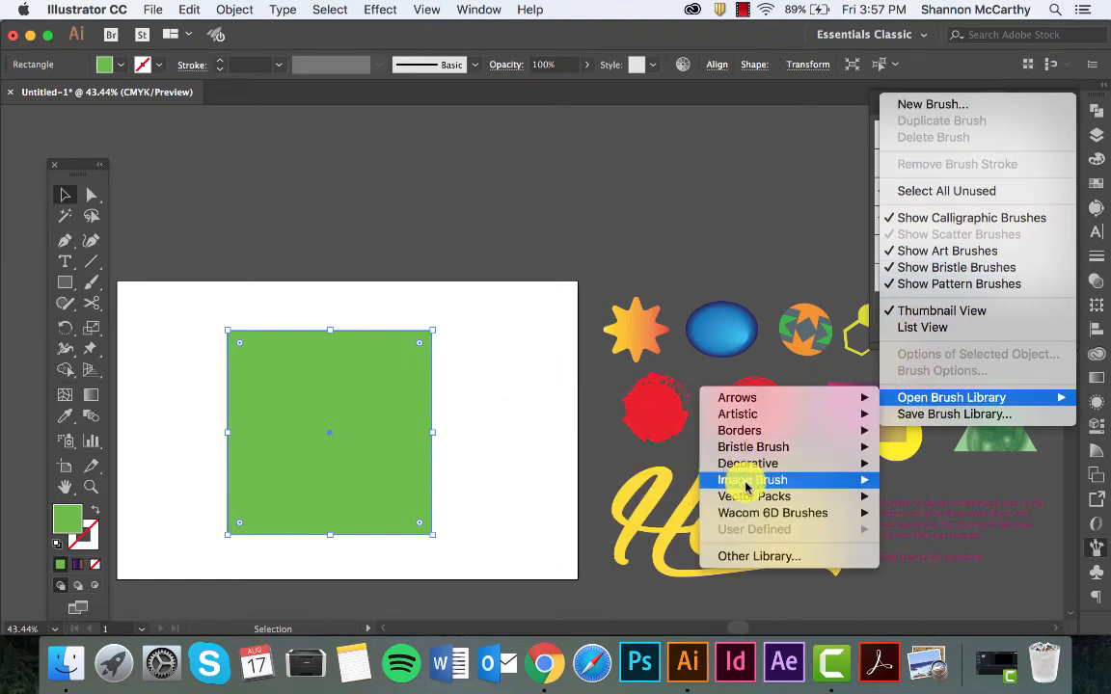
mouse_move(740, 510)
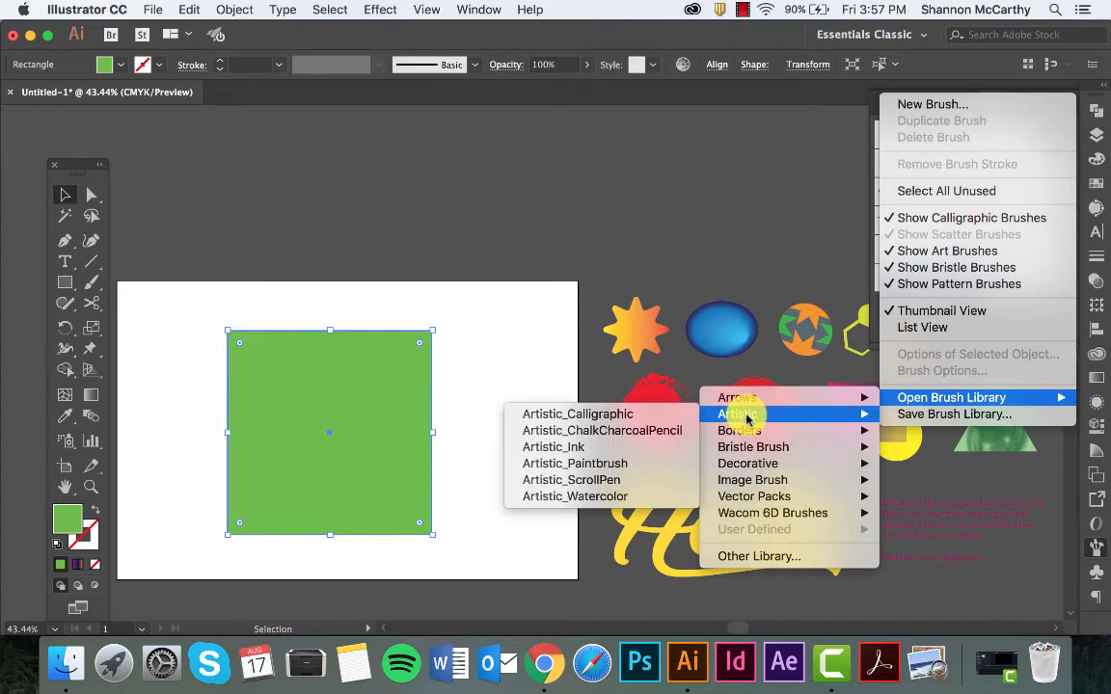
mouse_move(729, 436)
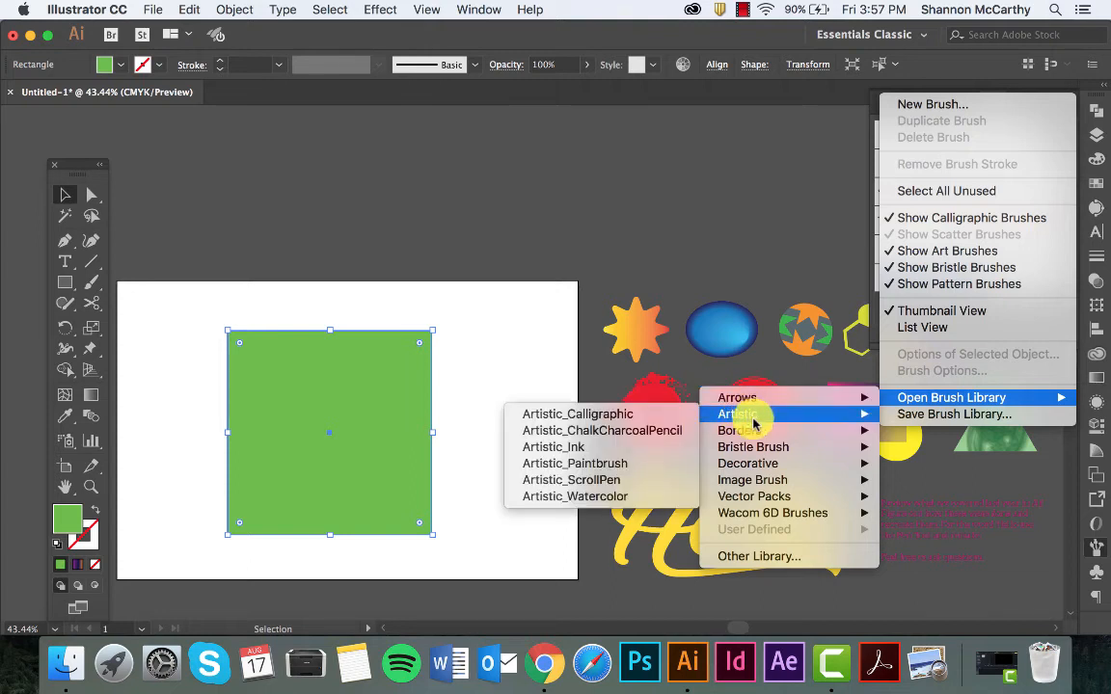
left_click(613, 449)
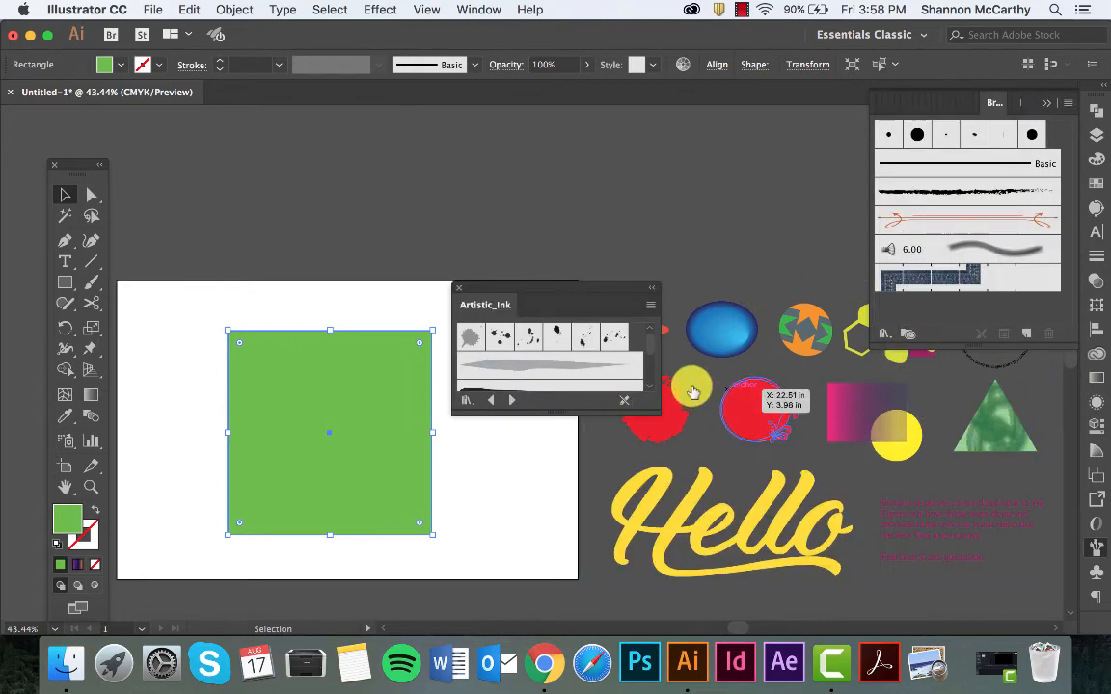
- Enlarge the Artistic_Ink library beside the artboard and apply its dark, rough multi-streak ink brush to the square's outline
left_click_drag(552, 415, 568, 595)
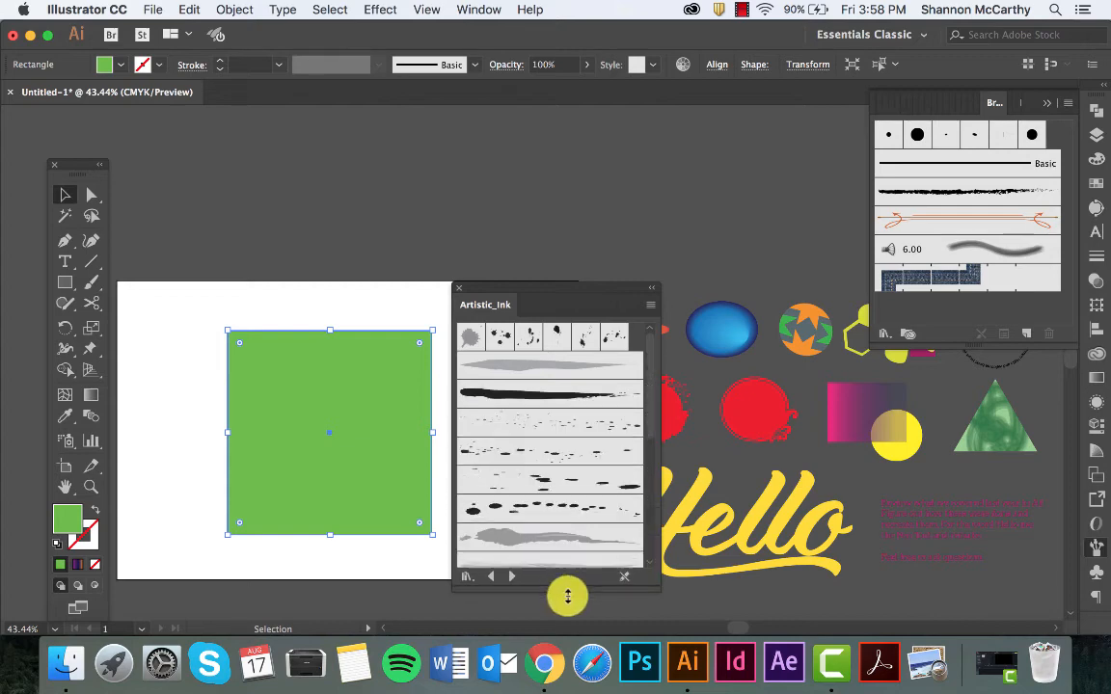
left_click_drag(606, 289, 757, 165)
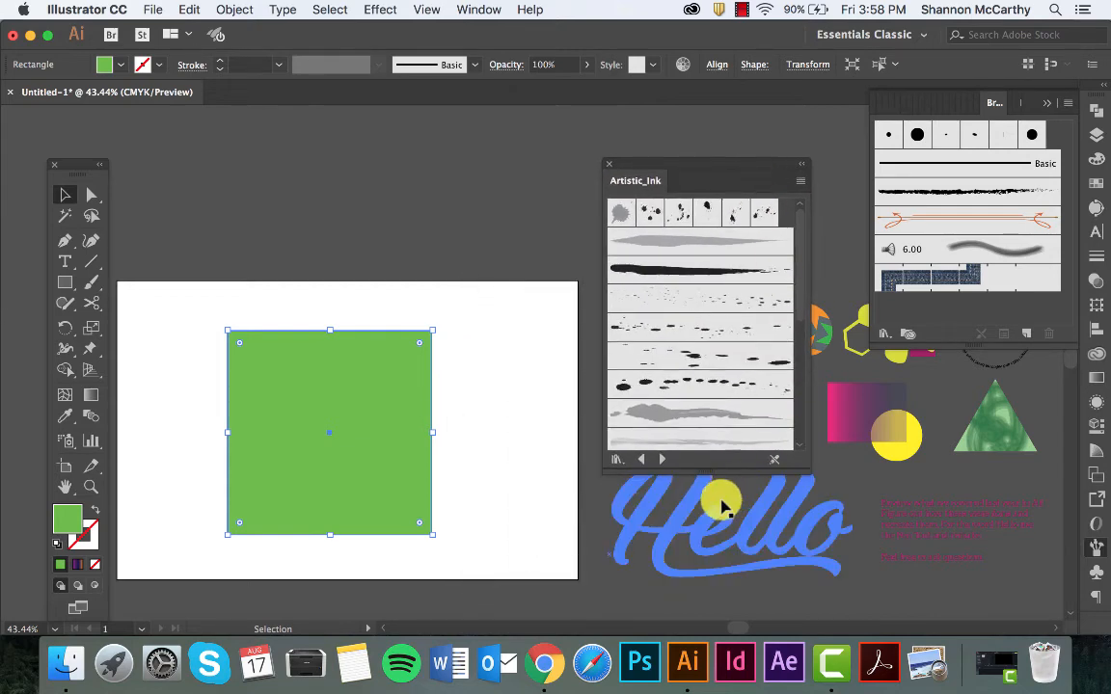
left_click_drag(707, 468, 704, 587)
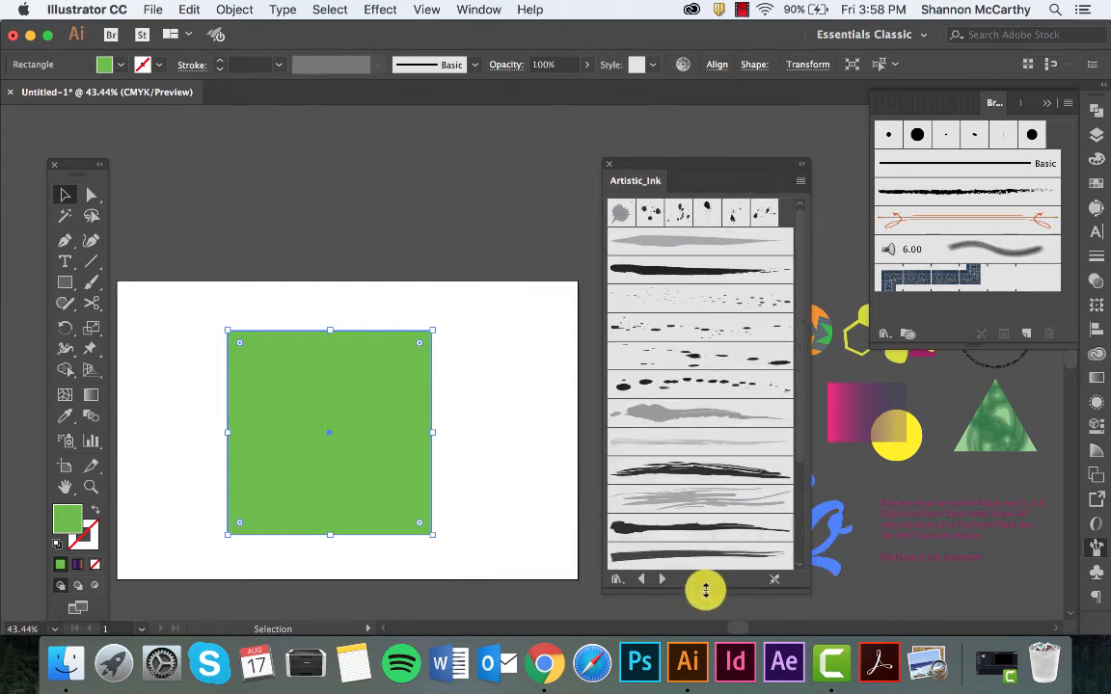
left_click(718, 469)
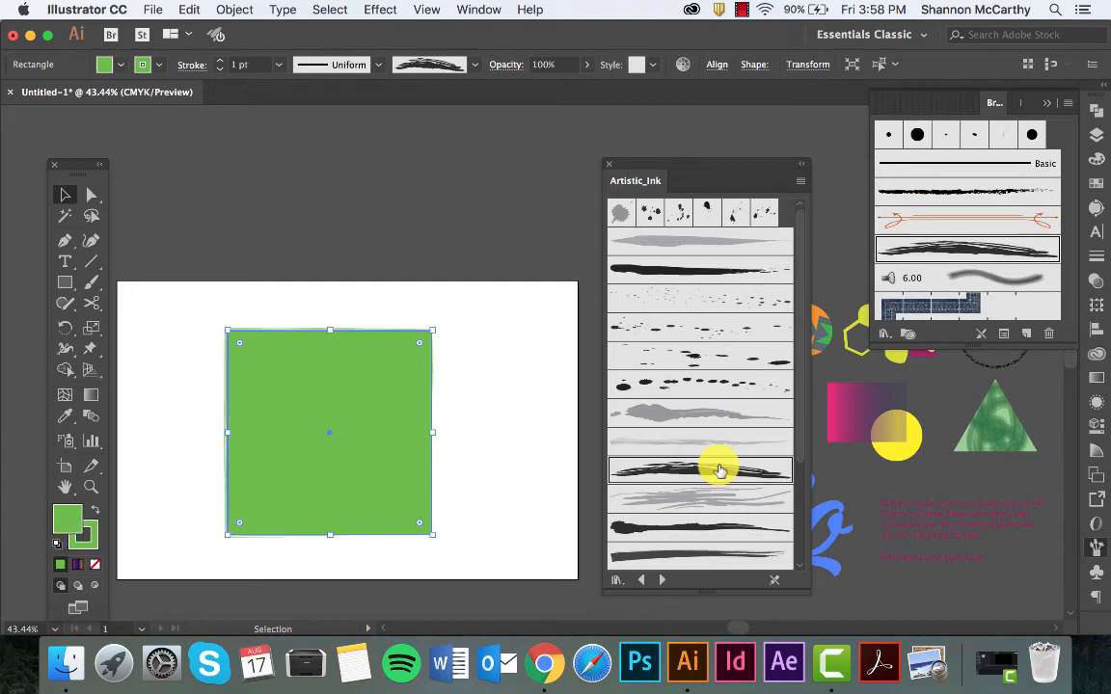
- Delete the orange scroll-ended art brush from the document's brushes, choosing Remove Strokes for the artwork that uses it
left_click(991, 220)
left_click(1050, 335)
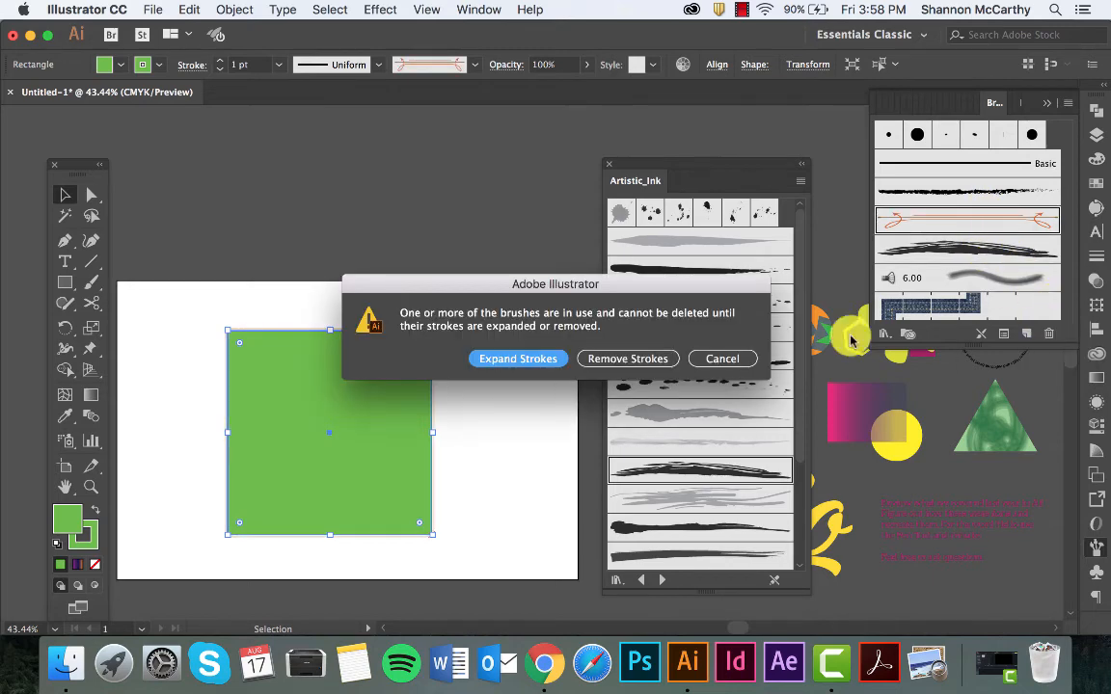
left_click(617, 359)
- Draw a new large green square without an outline in the middle of the artboard and deselect it
key("m")
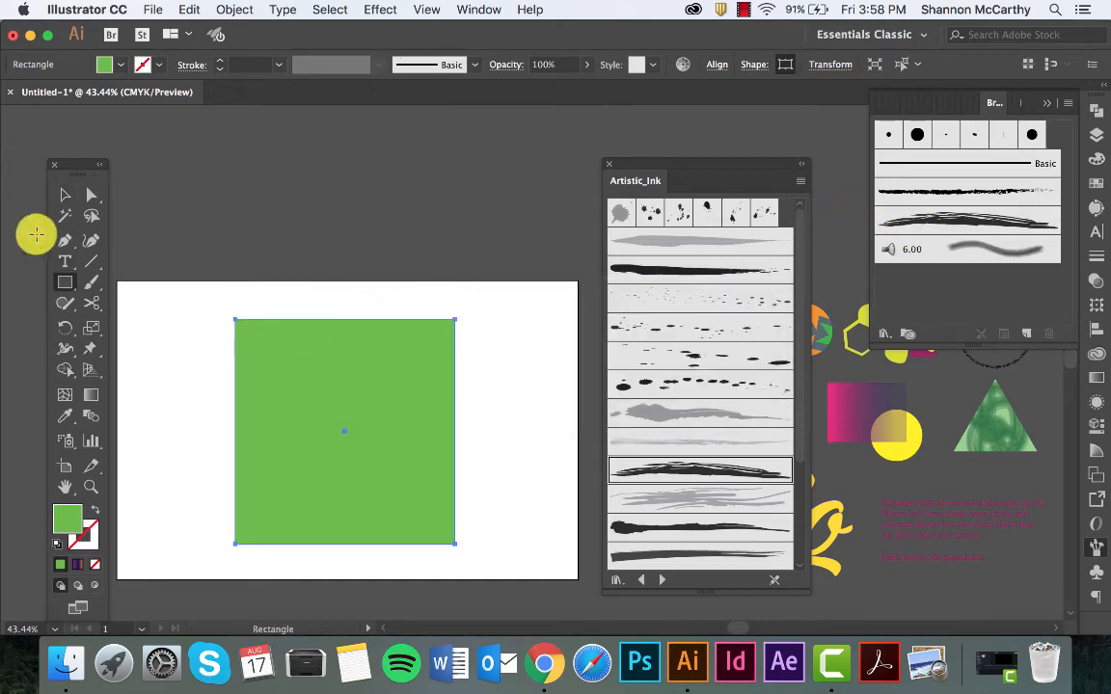
left_click(65, 193)
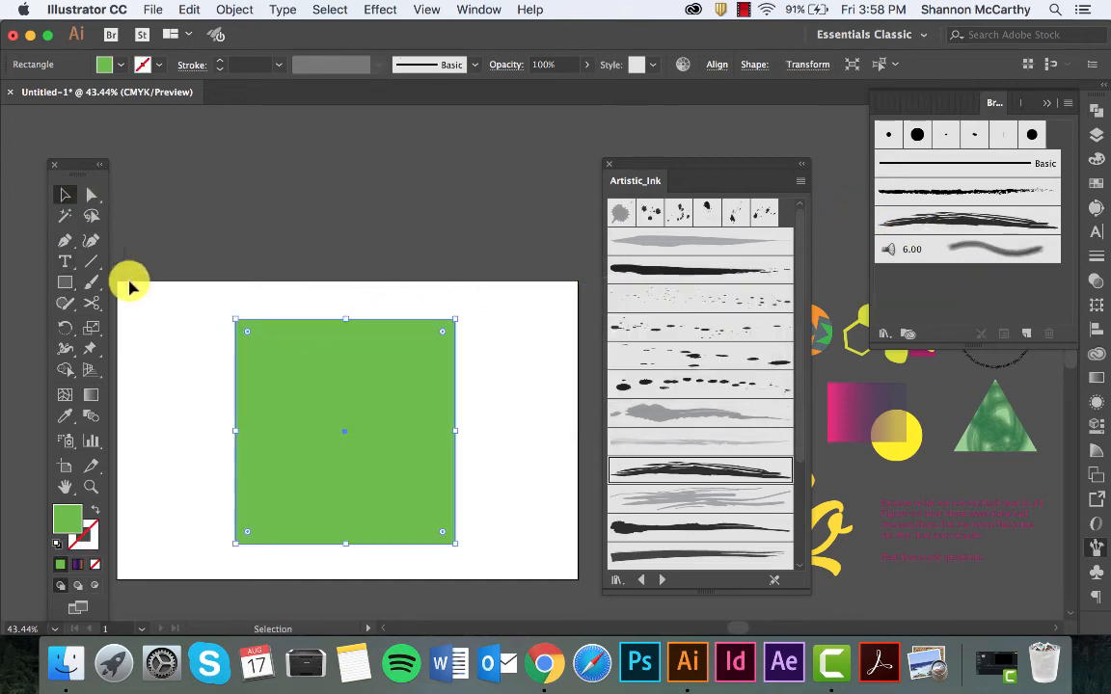
left_click(220, 326)
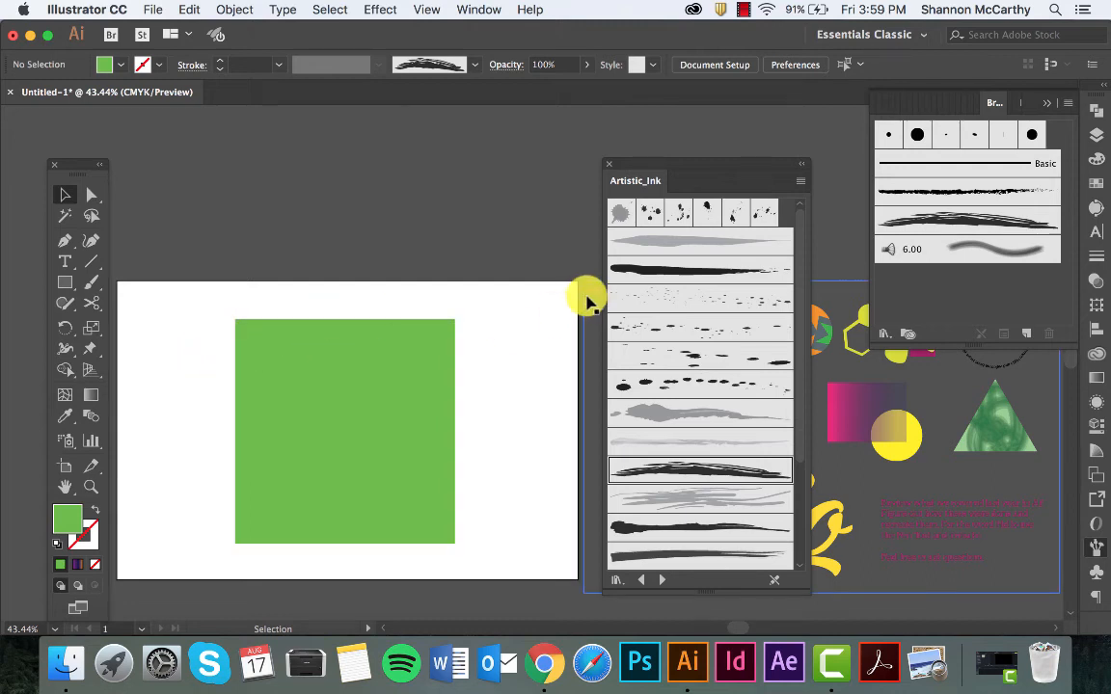
- Choose the rough multi-streak ink brush for painting and change the fill color to red
left_click(989, 227)
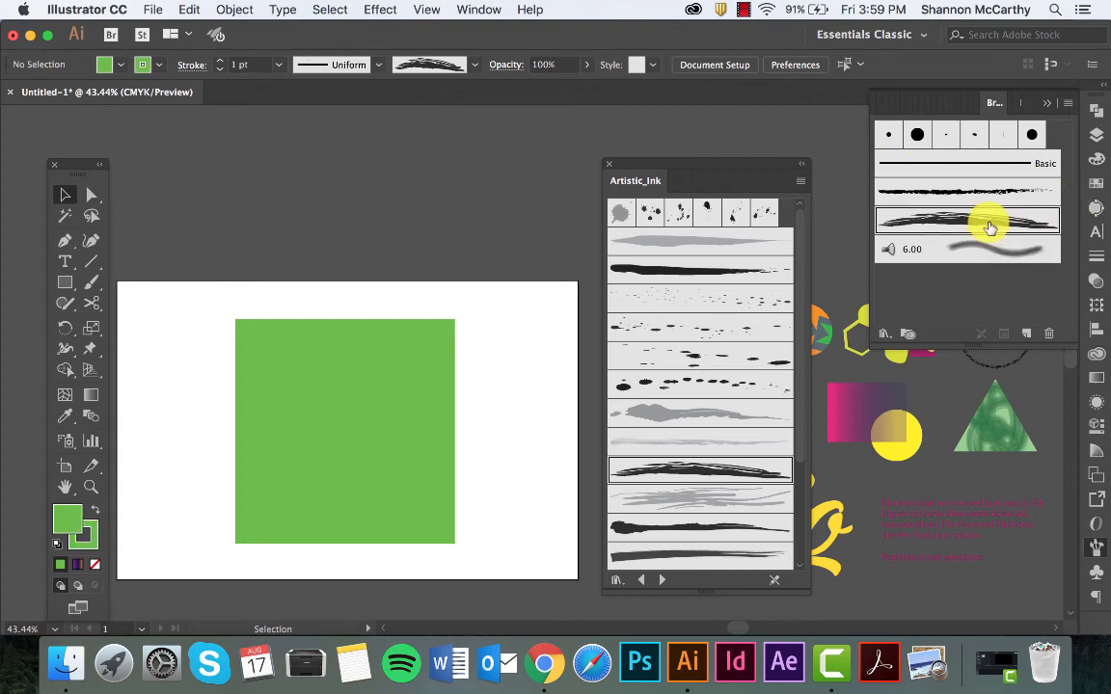
double_click(61, 527)
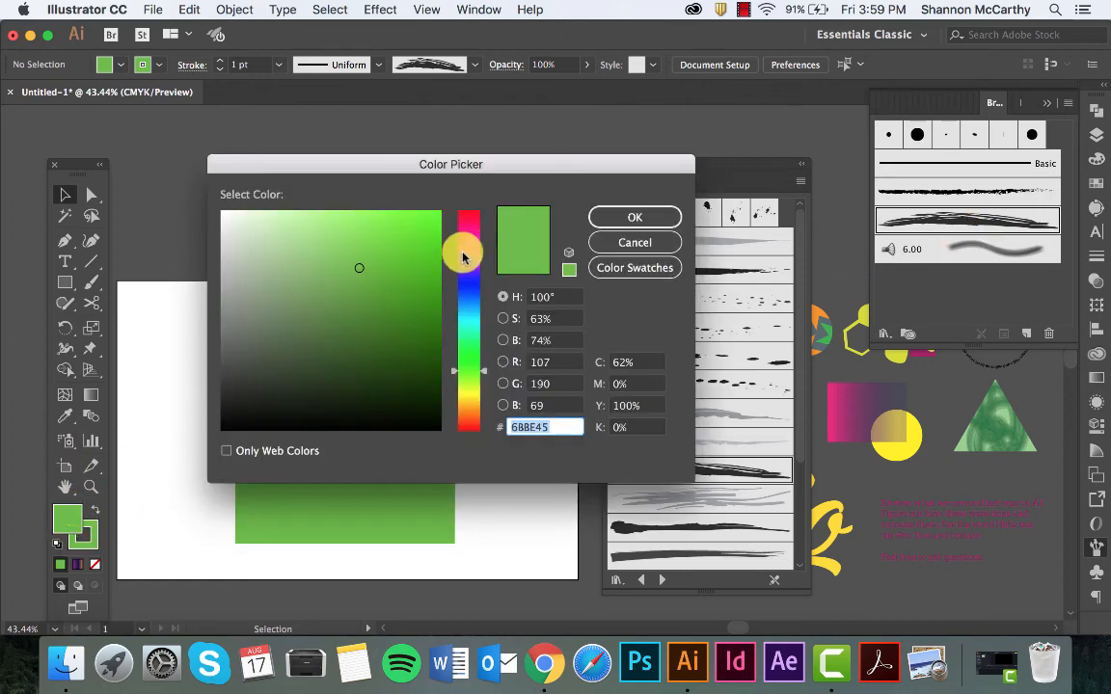
left_click(470, 431)
left_click(598, 218)
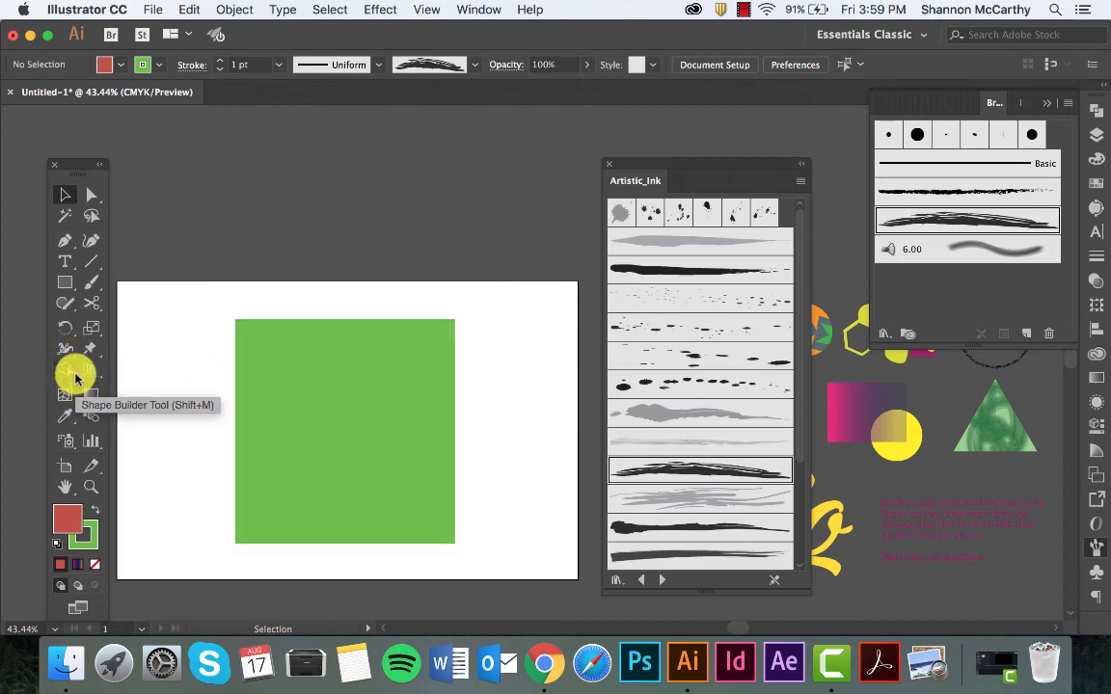
- Try a long freehand Paintbrush stroke beside the green square and undo it
left_click(97, 284)
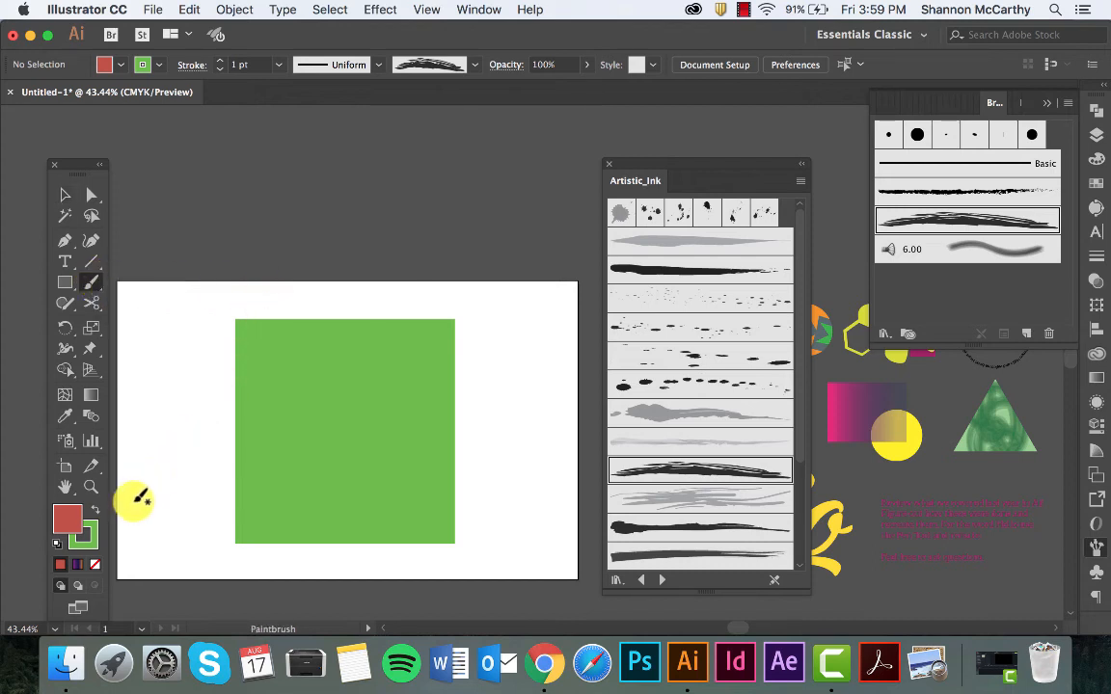
left_click_drag(154, 466, 270, 284)
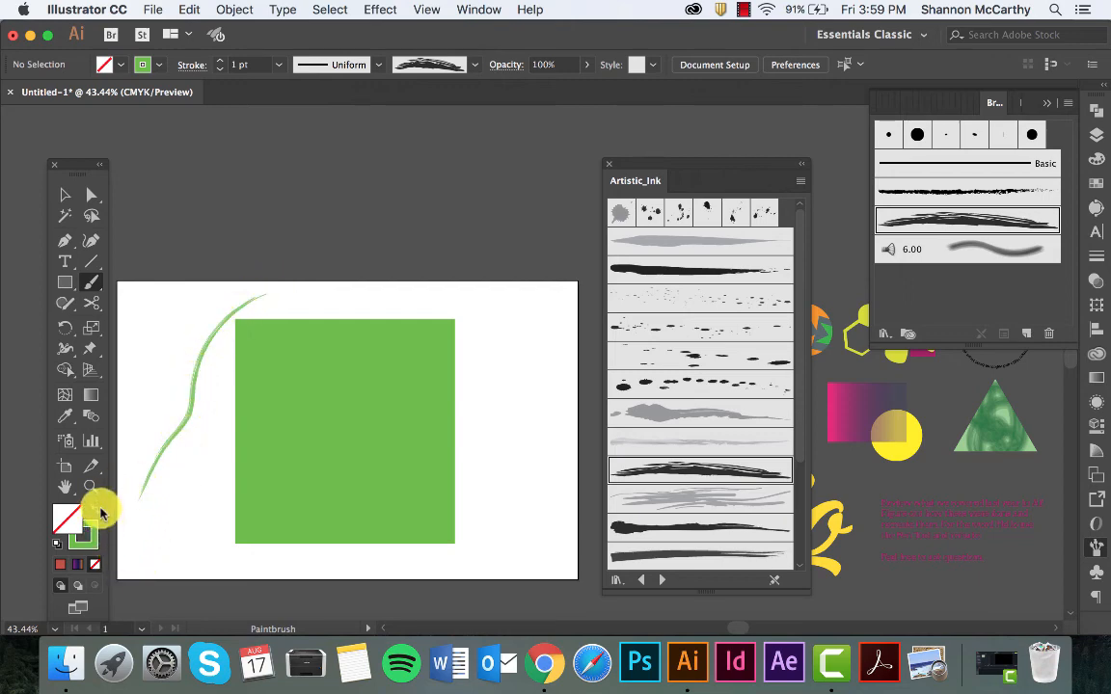
key("super+z")
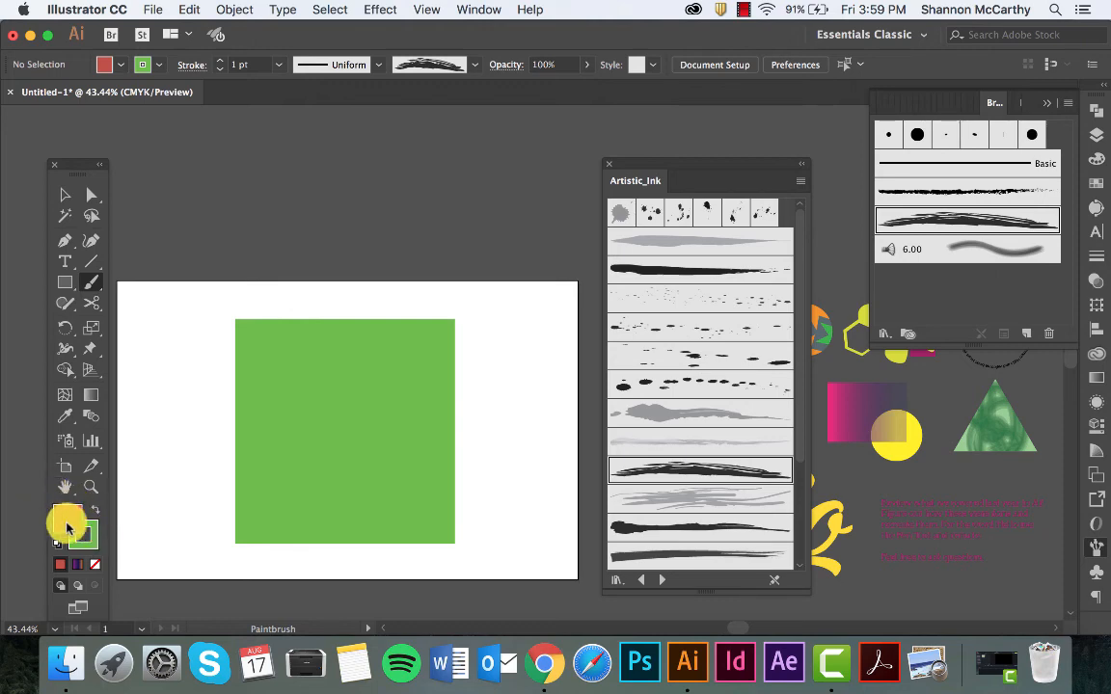
- Make red the stroke color with no fill and paint looping 1 pt brush strokes beside and across the green square
left_click(93, 510)
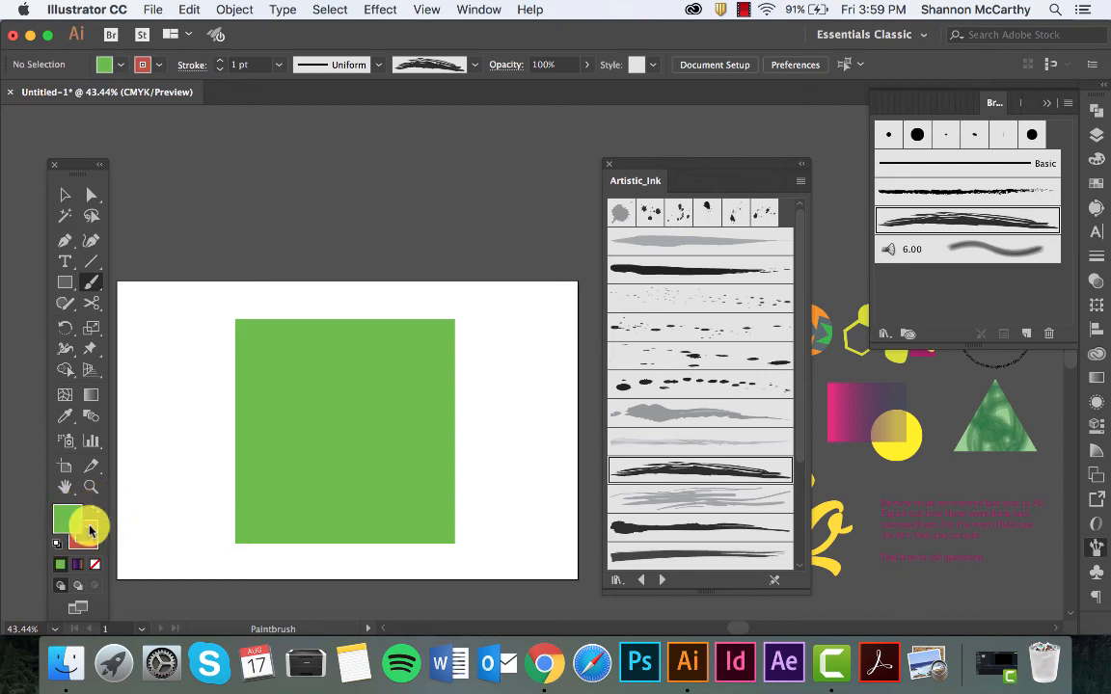
left_click(95, 565)
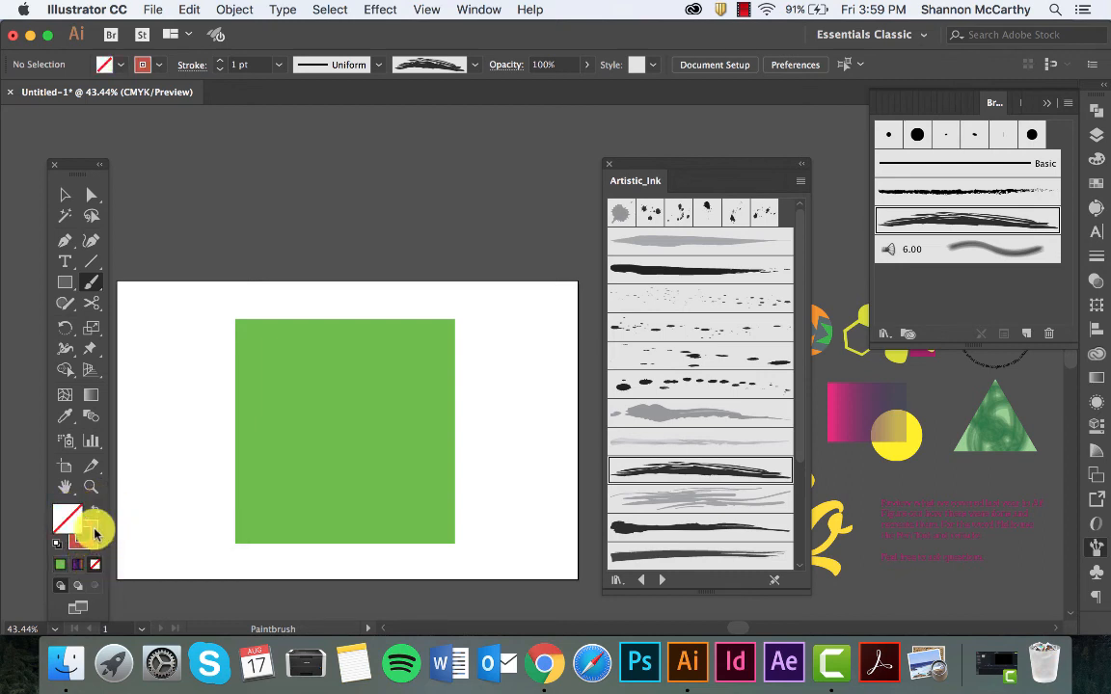
left_click(94, 533)
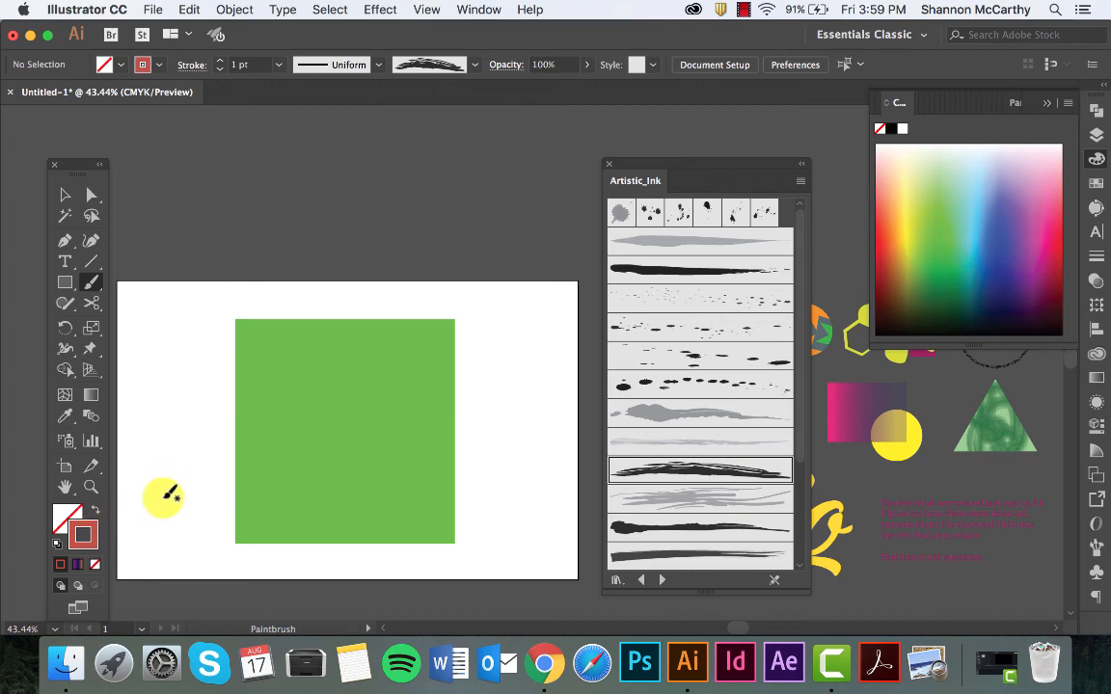
mouse_move(180, 466)
left_mouse_down()
mouse_move(192, 384)
mouse_move(224, 390)
left_mouse_up()
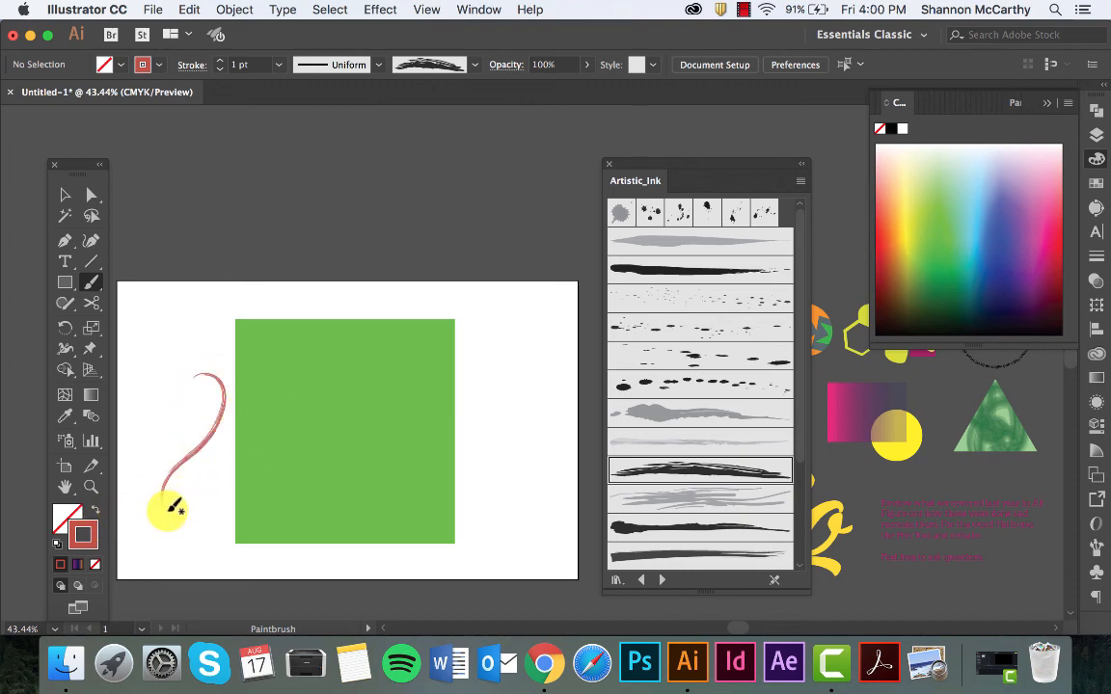
mouse_move(341, 398)
left_mouse_down()
mouse_move(319, 369)
mouse_move(391, 410)
mouse_move(405, 361)
mouse_move(366, 441)
mouse_move(322, 422)
mouse_move(404, 446)
mouse_move(382, 384)
mouse_move(340, 367)
left_mouse_up()
- Scribble dense red brush strokes over the green square at 16 pt, and add more at 4 pt
left_click(279, 65)
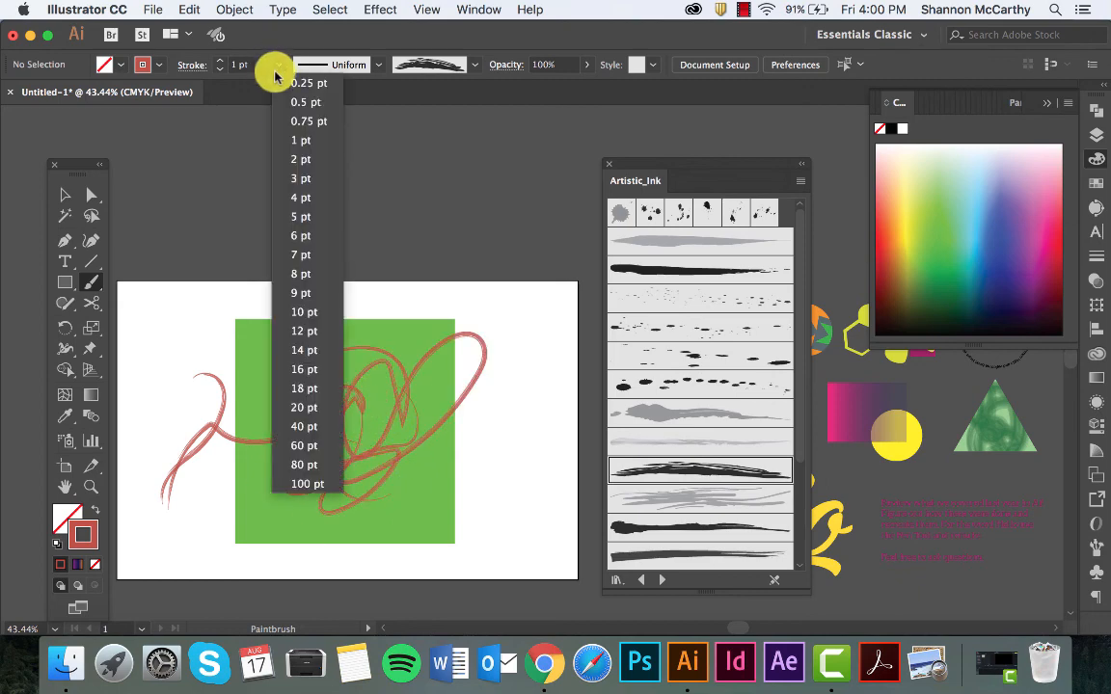
left_click(301, 370)
mouse_move(292, 384)
left_mouse_down()
mouse_move(344, 396)
mouse_move(369, 375)
mouse_move(439, 481)
mouse_move(396, 334)
mouse_move(337, 552)
mouse_move(317, 503)
mouse_move(400, 400)
mouse_move(429, 303)
left_mouse_up()
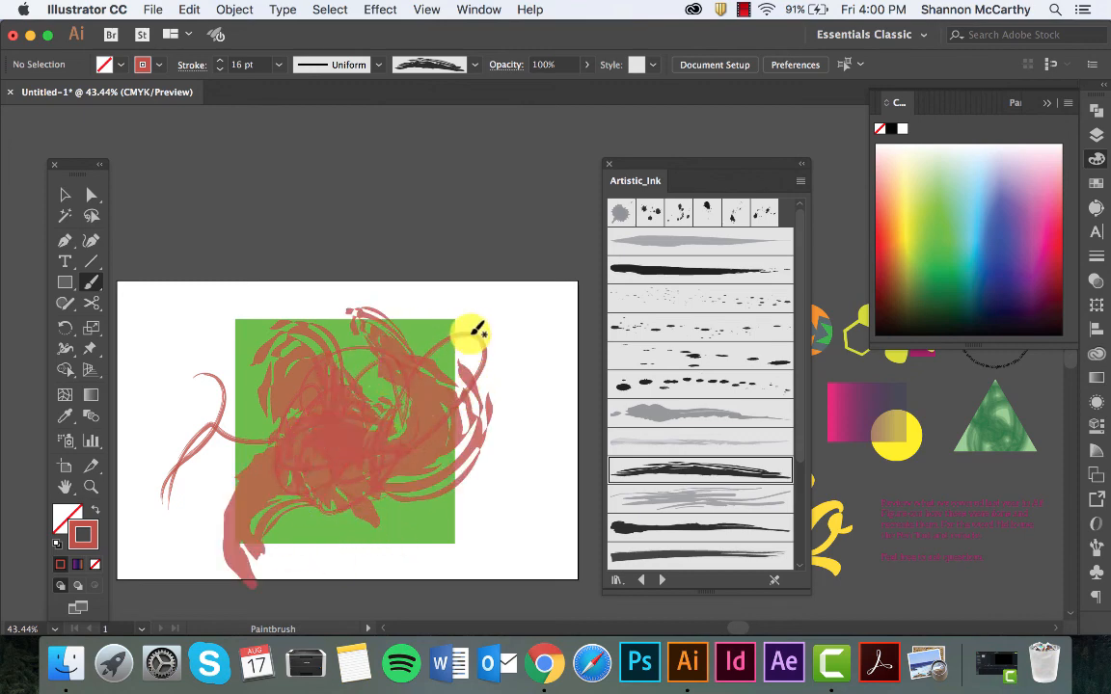
left_click(278, 65)
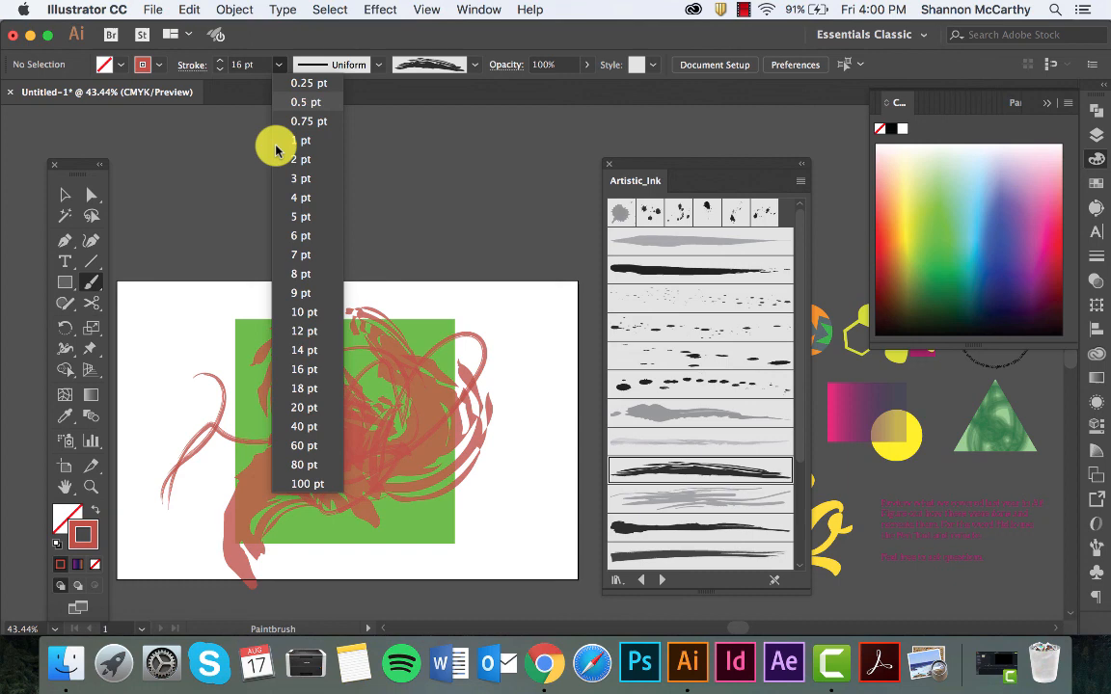
left_click(281, 198)
mouse_move(327, 399)
left_mouse_down()
mouse_move(391, 448)
mouse_move(212, 332)
left_mouse_up()
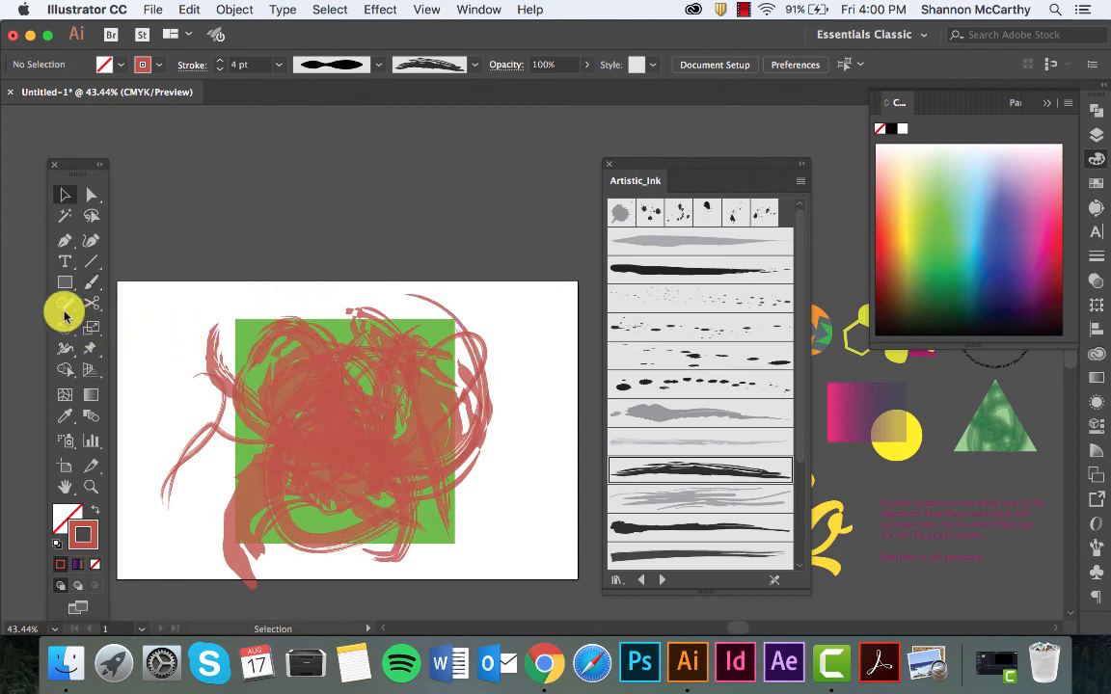
- Draw a large tilted triangle with the Star tool over the artboard's upper-left corner
left_click(75, 284)
left_click_drag(77, 283, 142, 370)
left_click_drag(174, 327, 266, 416)
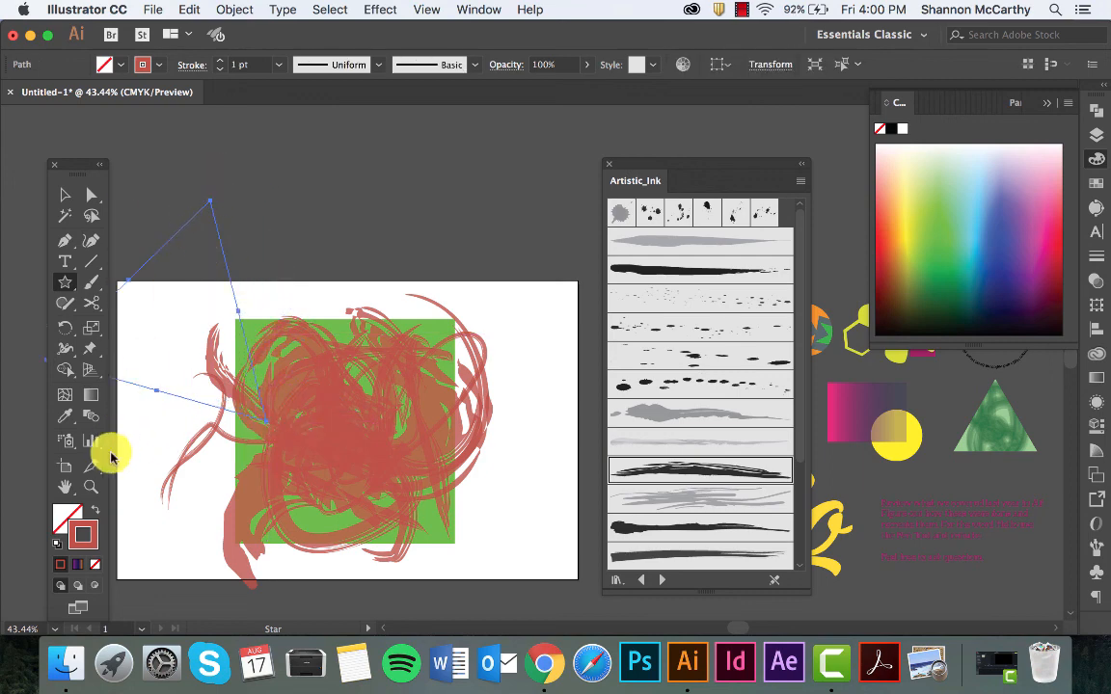
- Swap the triangle's stroke and fill so it is solid, and set its fill to teal blue with a 190° hue
left_click(94, 512)
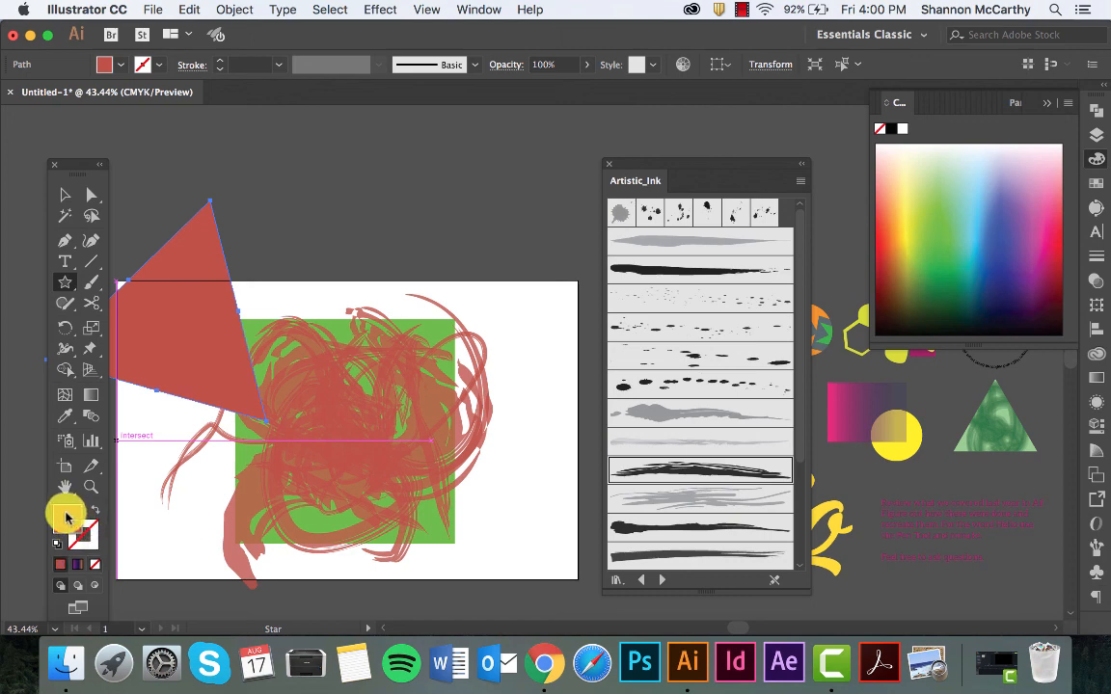
double_click(69, 521)
left_click(464, 315)
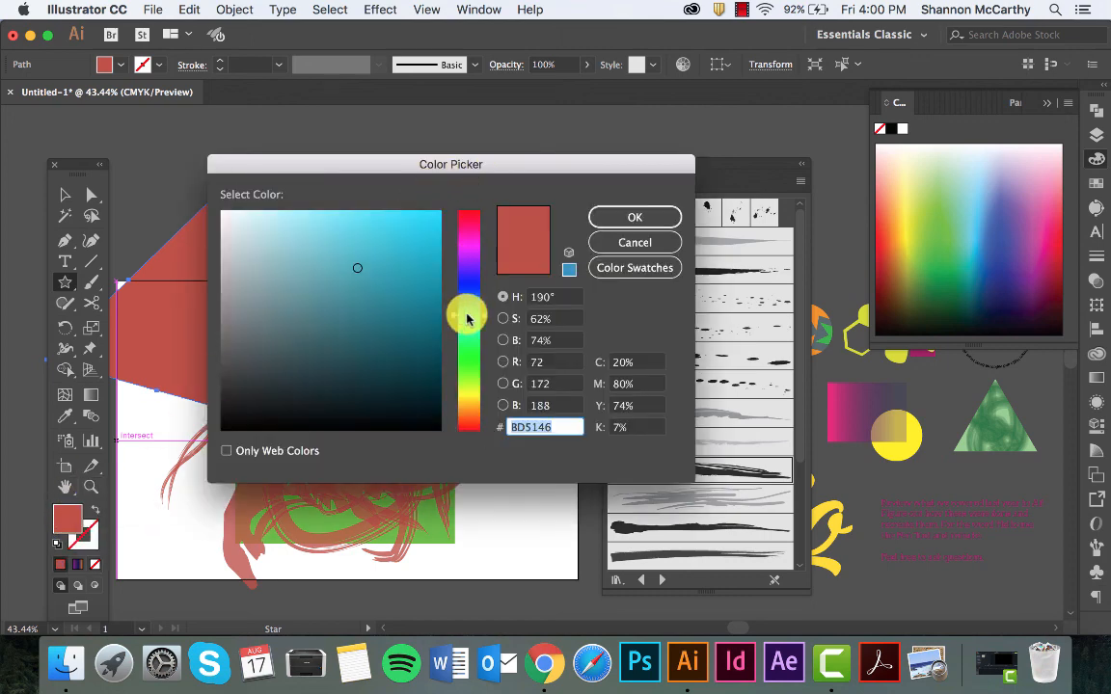
left_click(625, 220)
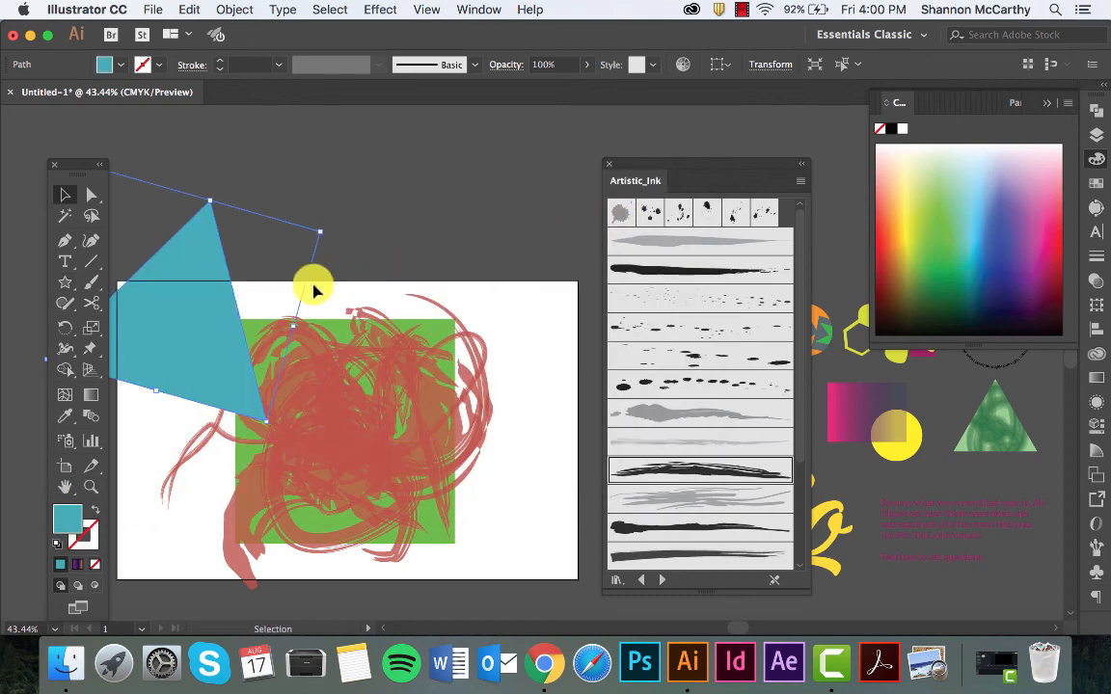
- Place the blue triangle over the scribbled square and make it a clipping mask for the square and the overlapping strokes
left_click_drag(168, 298, 364, 422)
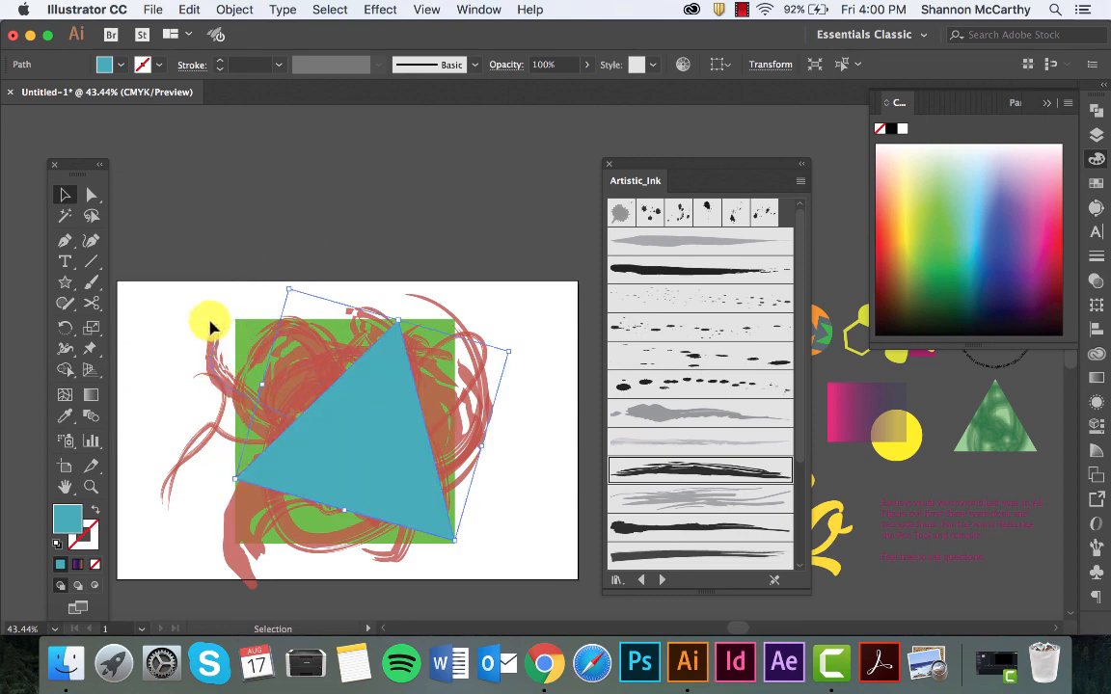
left_click(218, 279)
left_click_drag(247, 280, 482, 535)
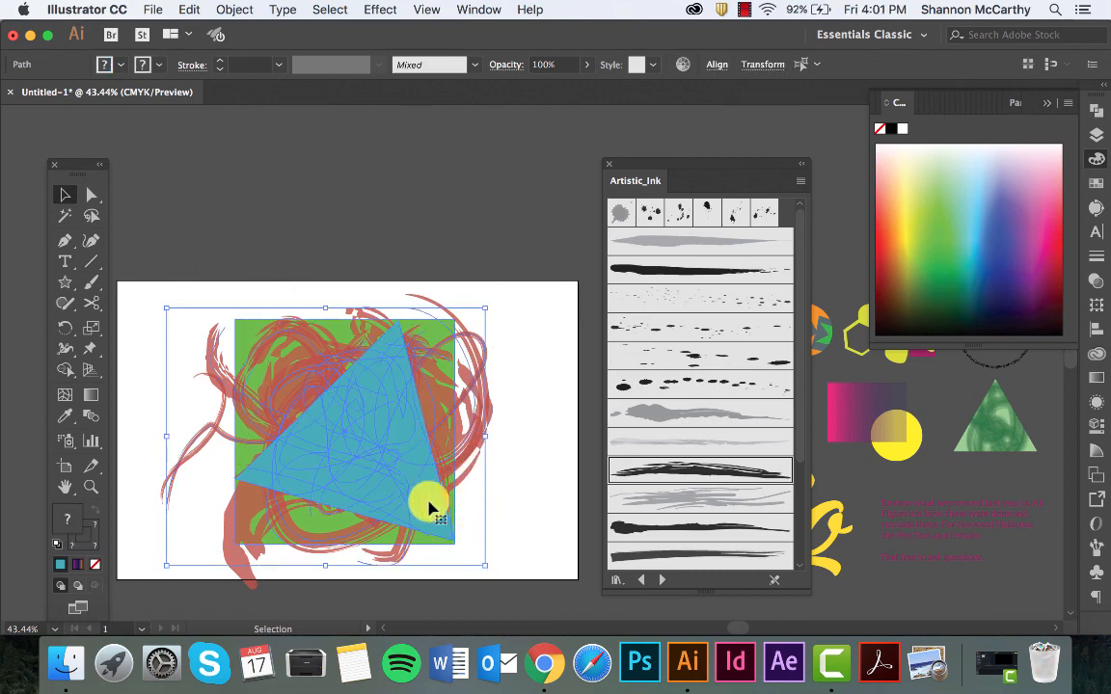
key("ctrl+7")
left_click(521, 287)
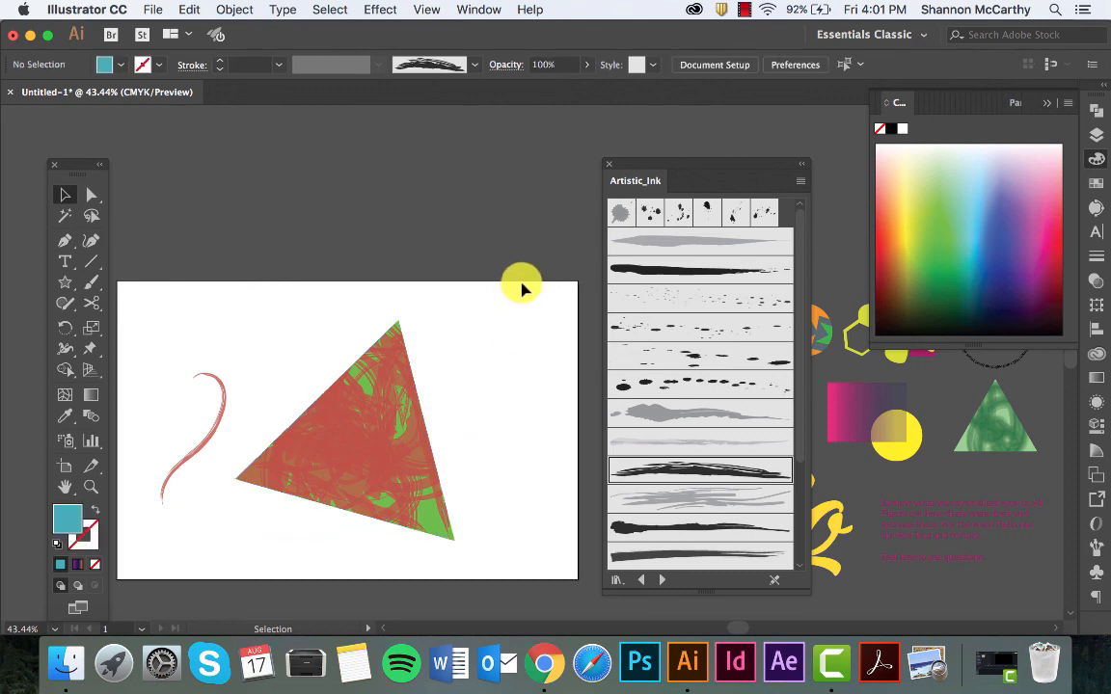
- Delete the leftover red stroke beside the masked triangle and clear the open color and brush library panels off the artwork
left_click(207, 441)
key("Delete")
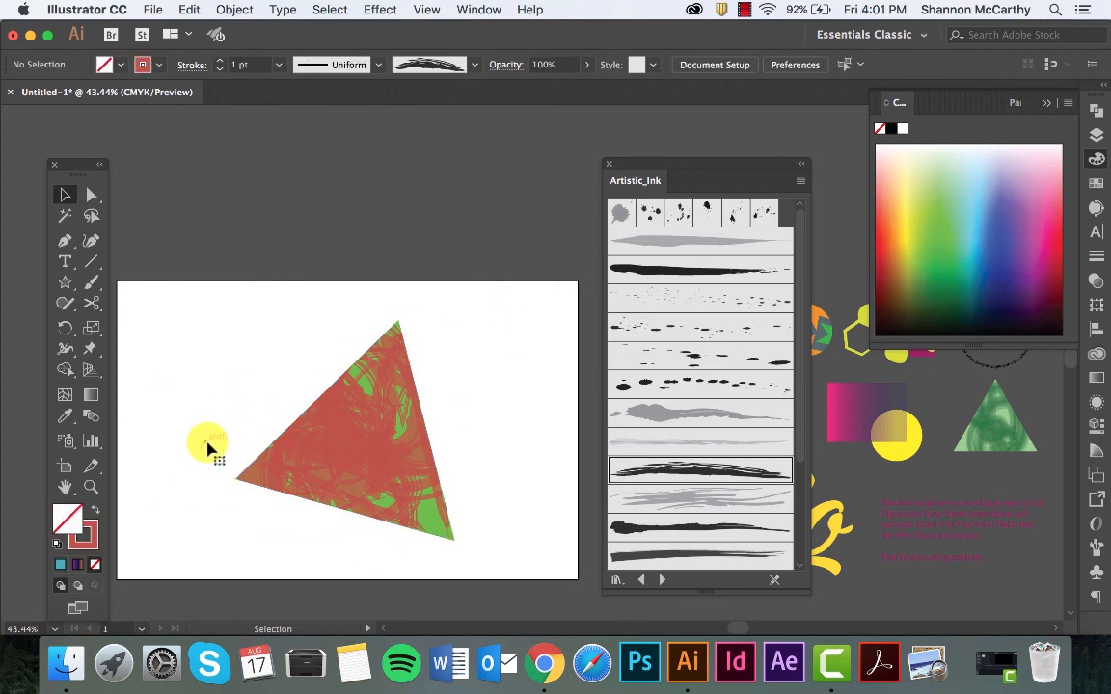
left_click(1049, 106)
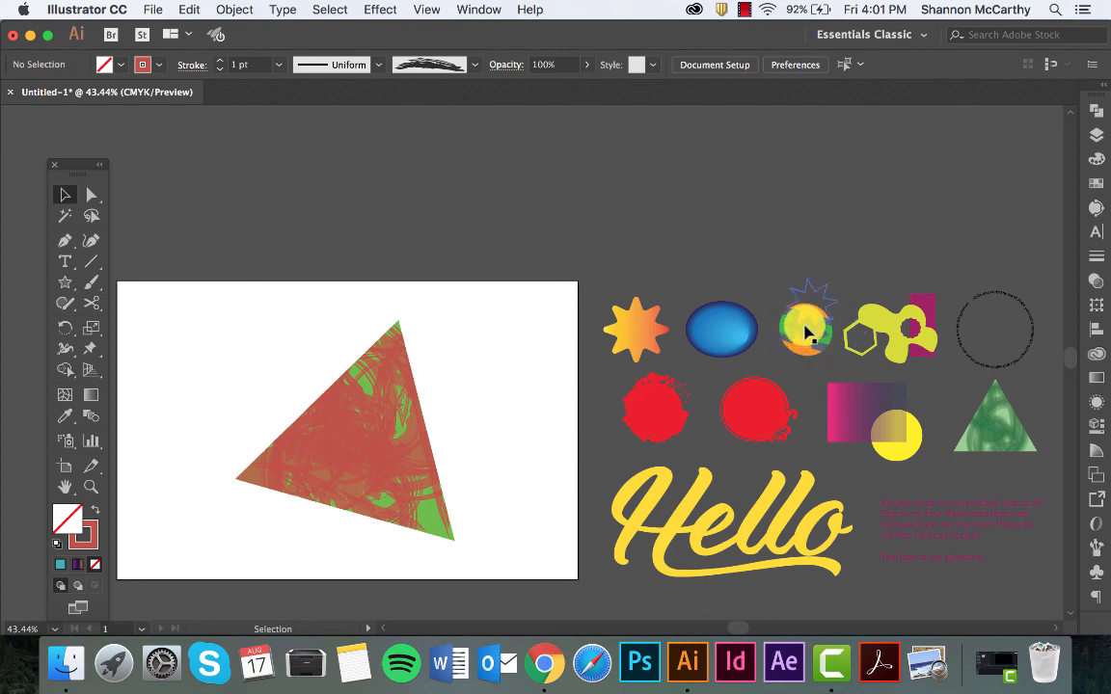